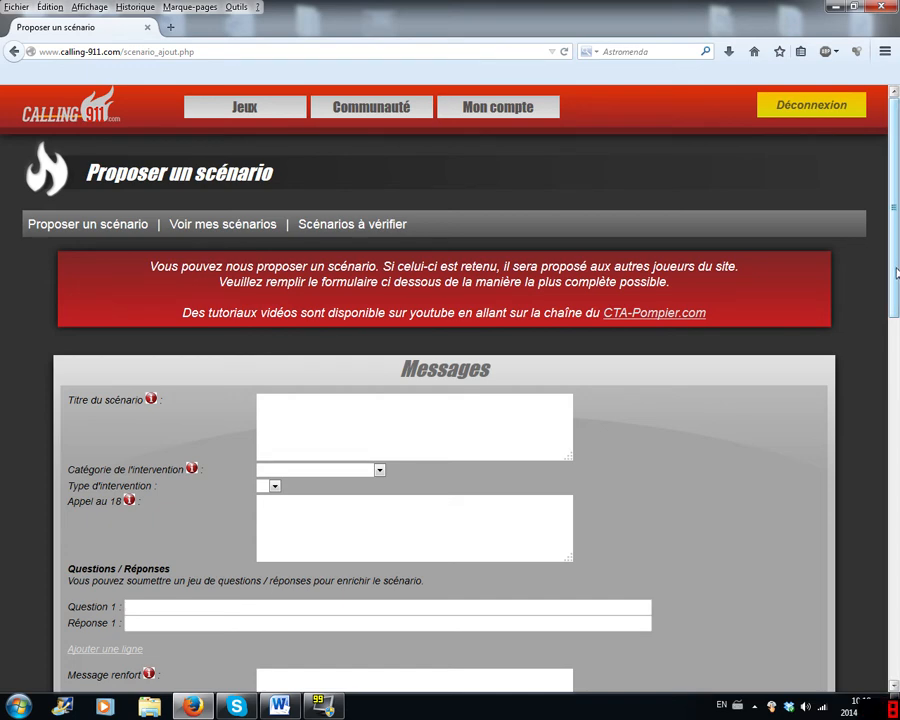
# - Enter the scenario title "Feu de véhicule - sans danger de propagation"
pyautogui.moveTo(897, 265); pyautogui.dragTo(898, 310)
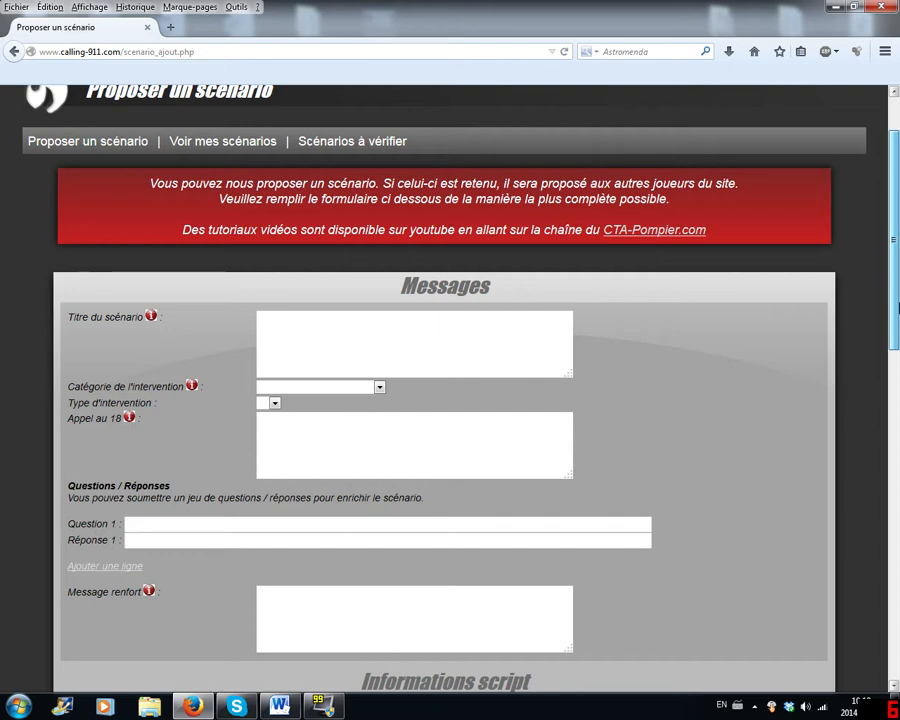
pyautogui.moveTo(897, 310); pyautogui.dragTo(898, 316)
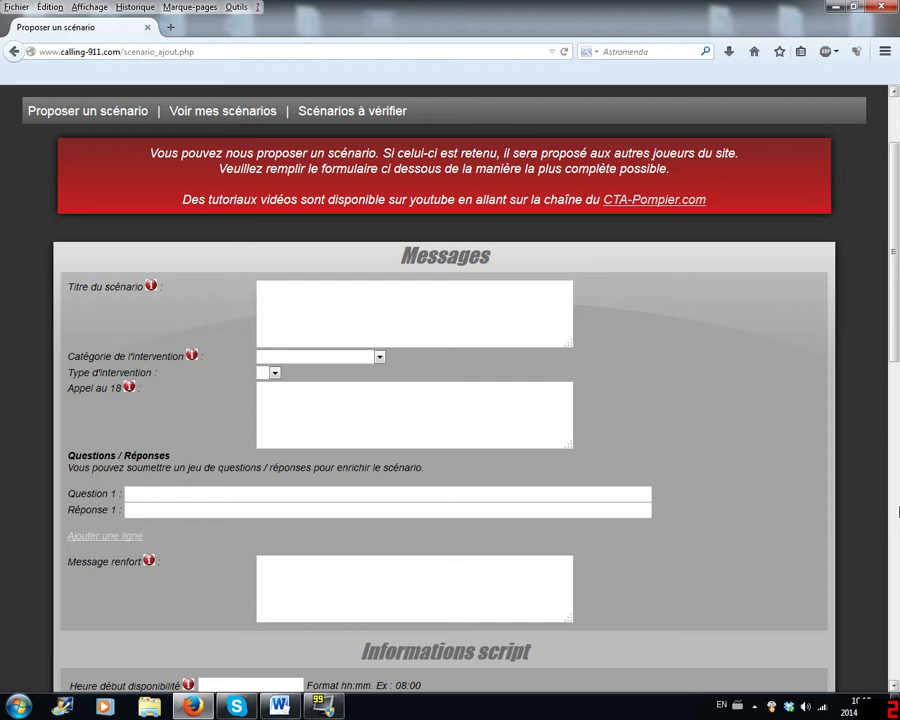
pyautogui.write('Feu de véhicule')
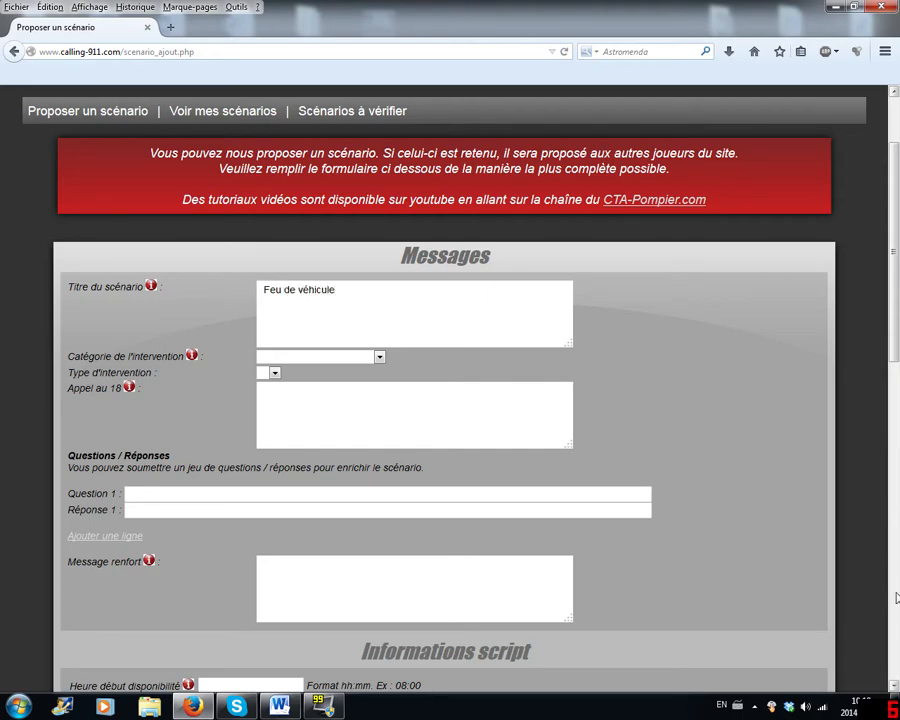
pyautogui.click(895, 706)
pyautogui.click(895, 706)
pyautogui.write('- sans danger de prop')
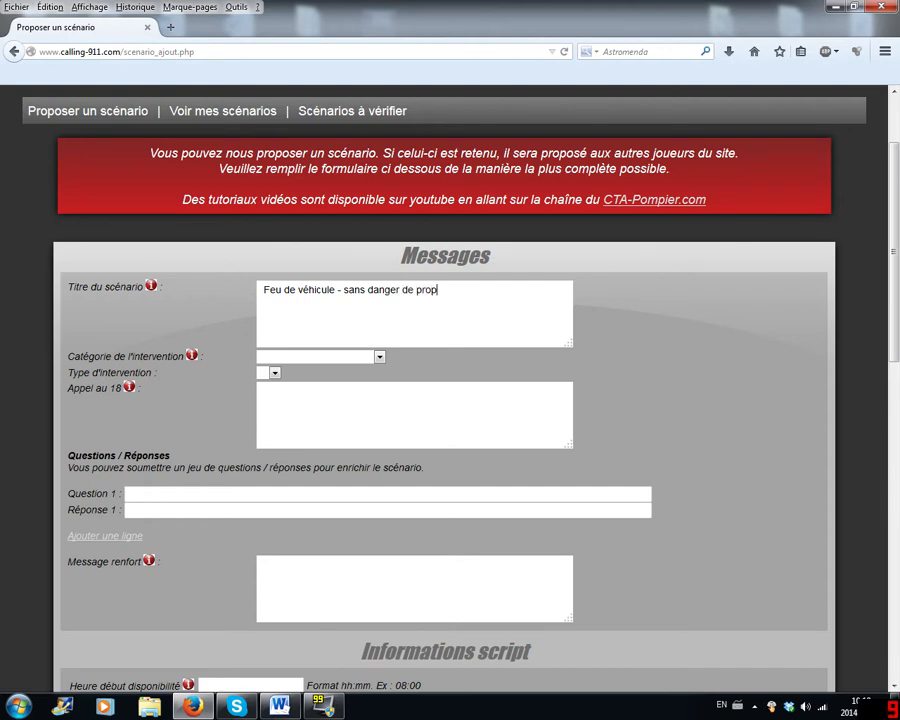
pyautogui.write('agation')
# - Set the intervention category to INCENDIE, closing the advertising page that interrupts the form
pyautogui.click(304, 358)
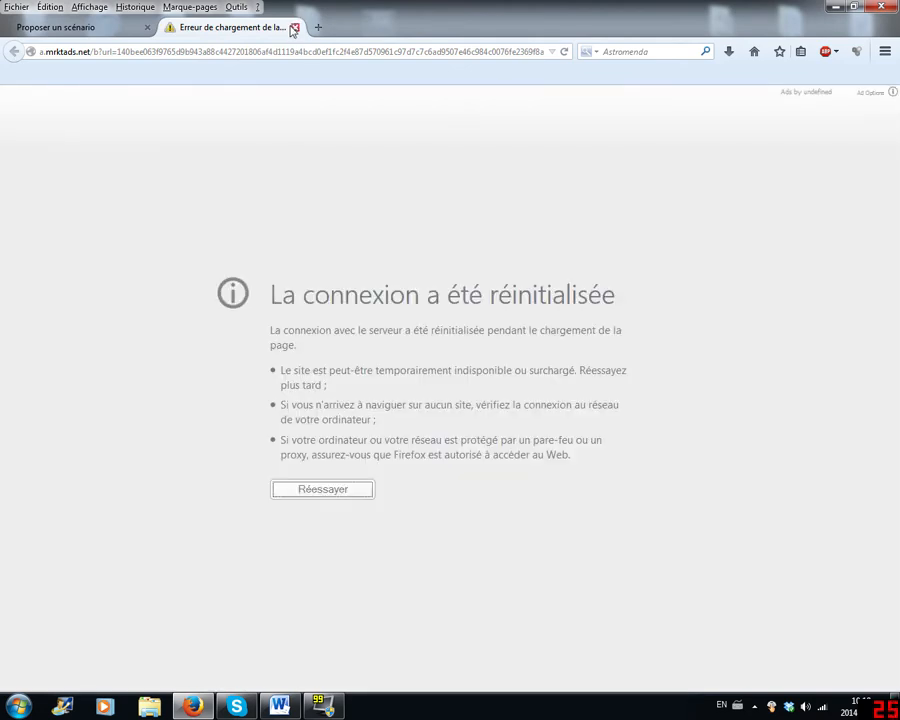
pyautogui.click(294, 28)
pyautogui.click(328, 358)
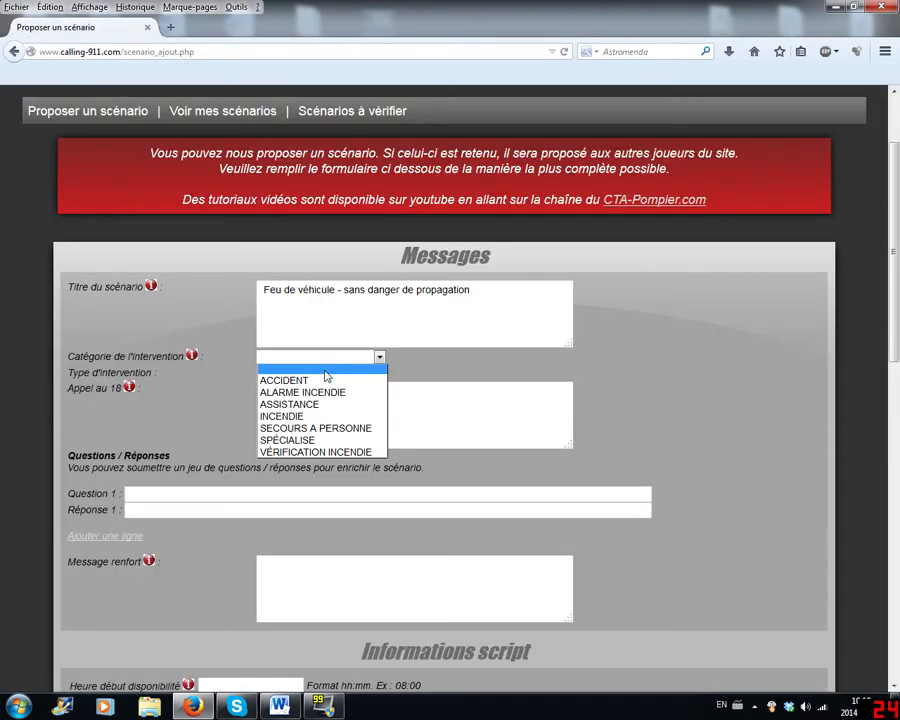
pyautogui.click(298, 418)
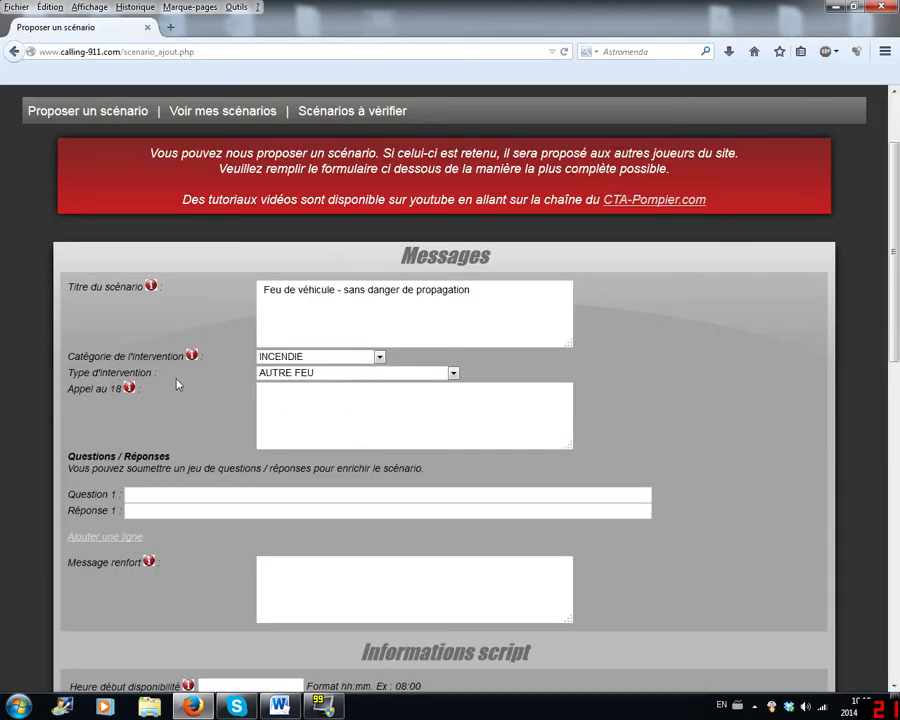
# - Set the intervention type to FEU DE VEHICULE
pyautogui.click(314, 373)
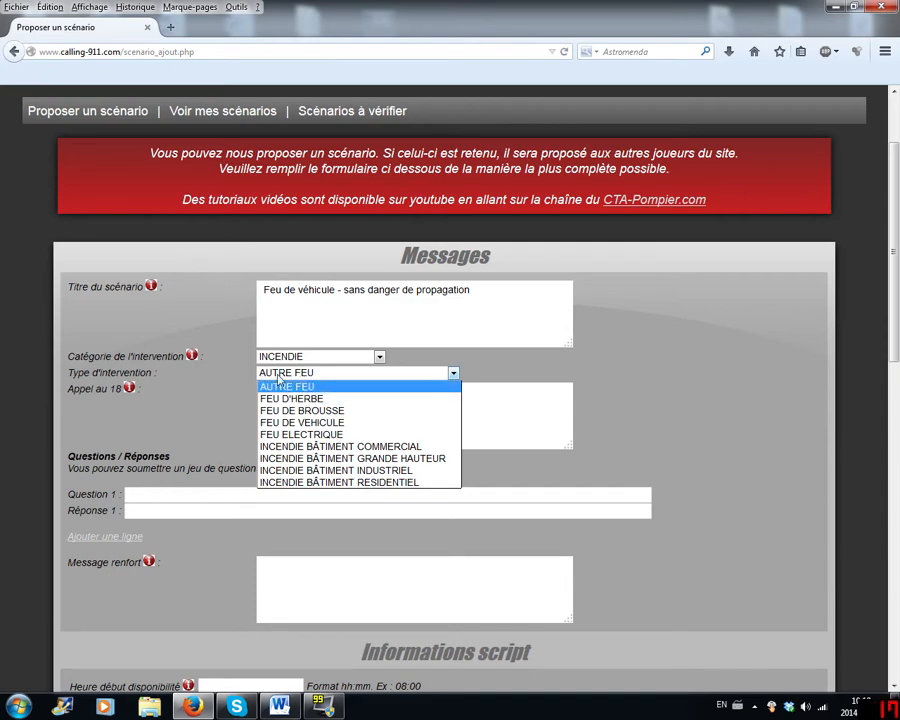
pyautogui.click(164, 360)
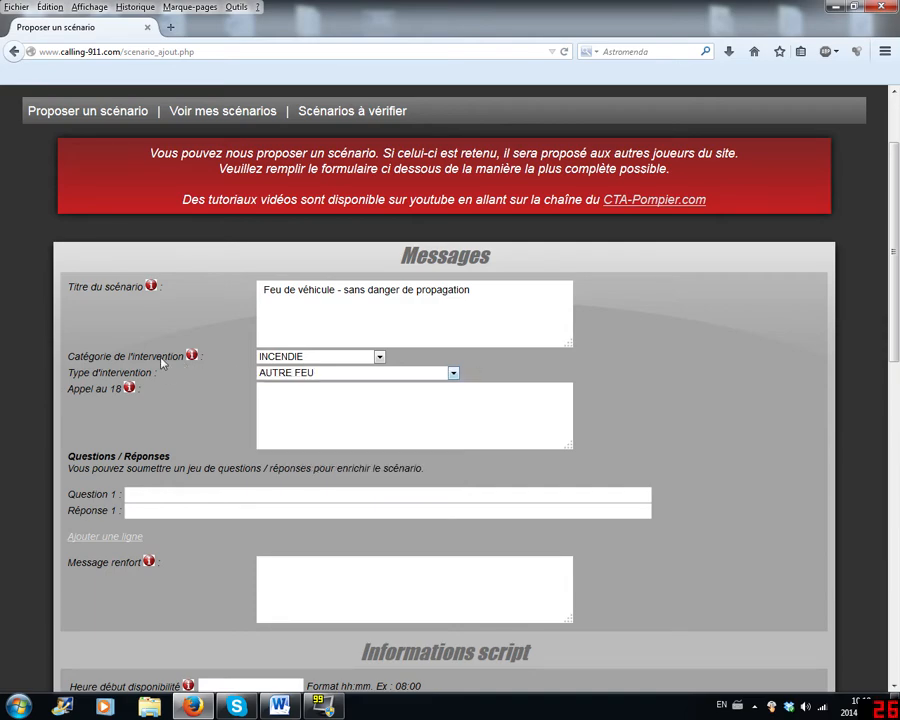
pyautogui.click(285, 377)
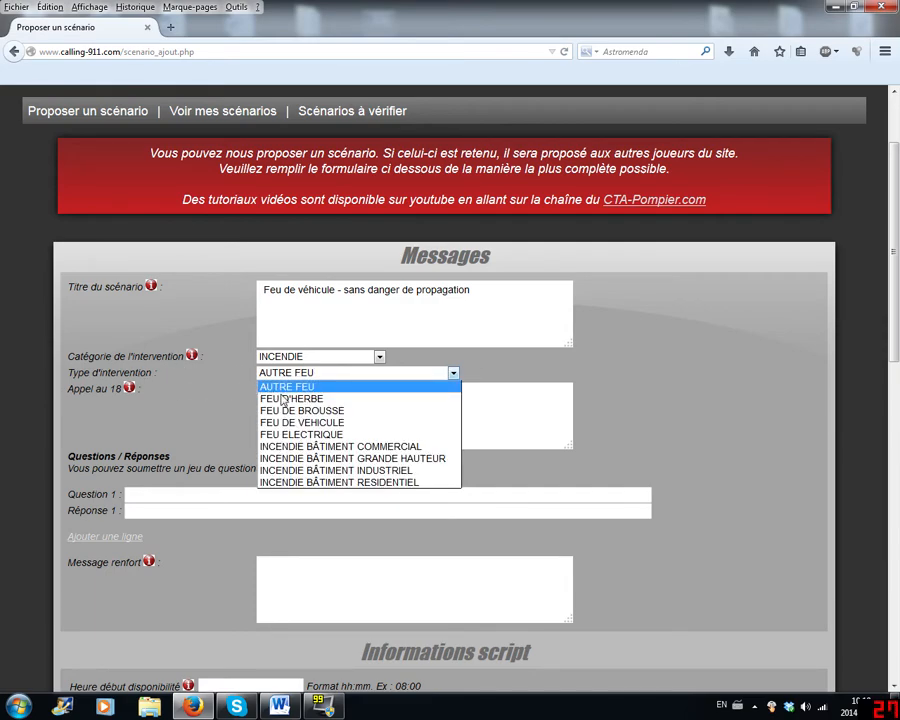
pyautogui.click(300, 422)
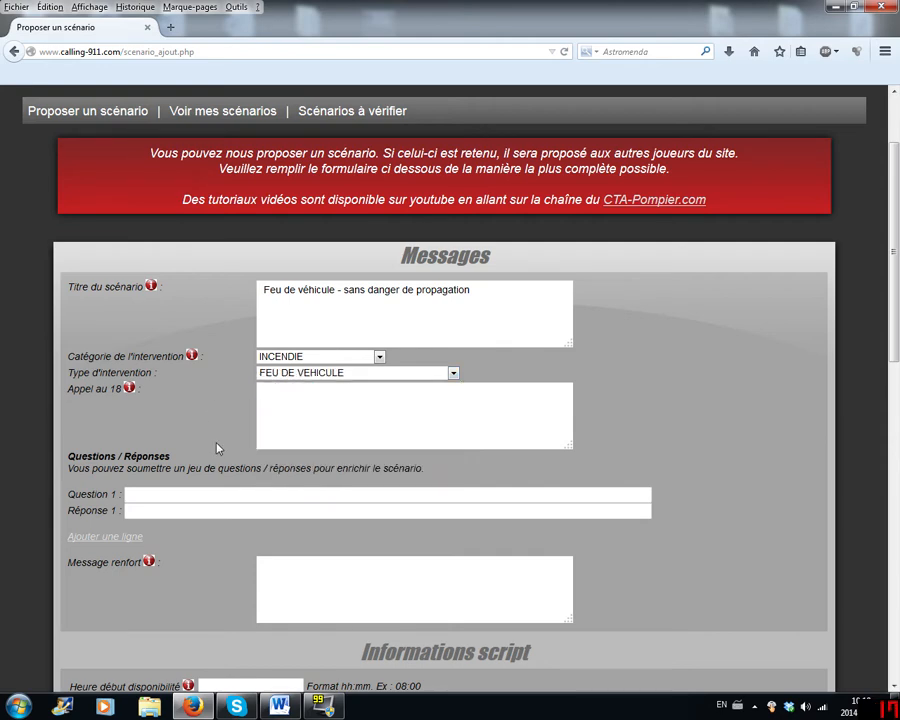
# - Enter "Vite vite!! Mon véhicule est en feu dans mon stationnement!" as the Appel au 18 message
pyautogui.click(290, 415)
pyautogui.write('Vite vite!! Mon v')
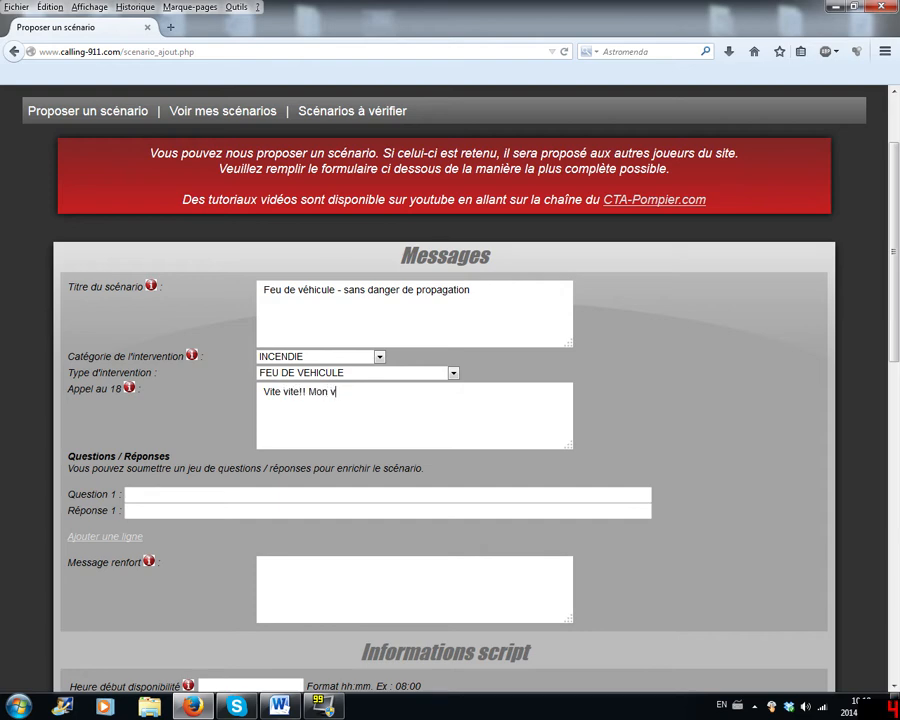
pyautogui.write('éhicule est en feu dans ')
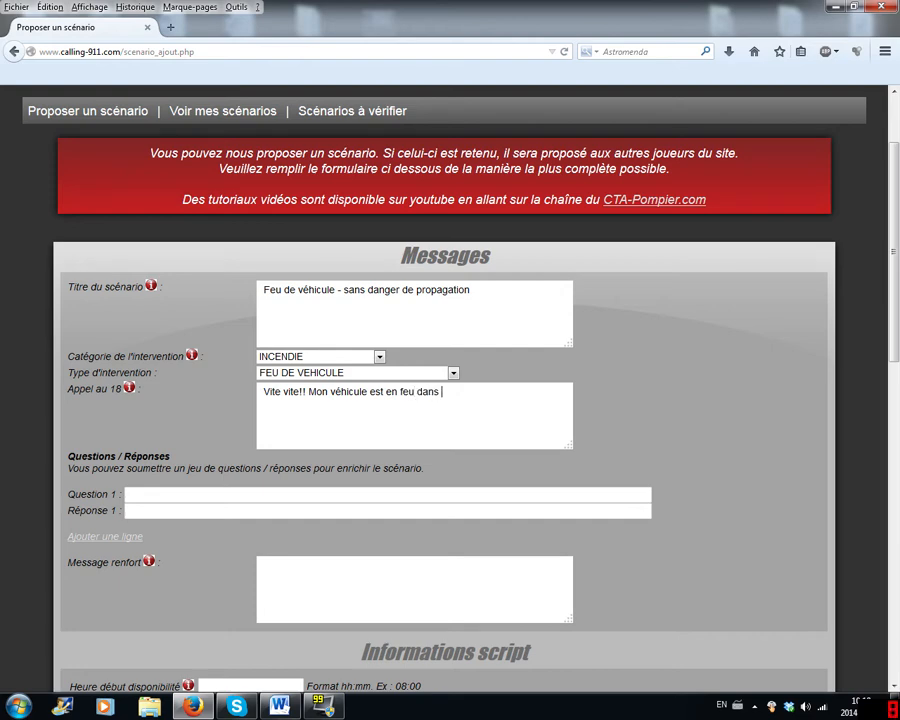
pyautogui.write('mon stationnement')
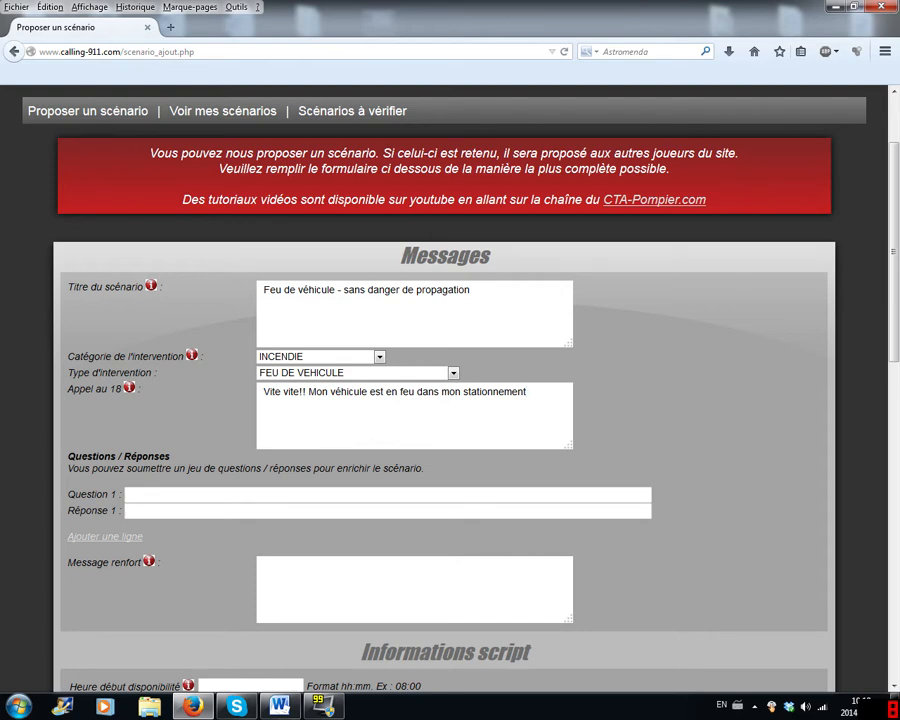
pyautogui.write('!')
# - Enter "Est-ce qu'il est à proximité d'un bâtiment" as Question 1
pyautogui.press('Tab')
pyautogui.write('Est-ce quy')
pyautogui.press('BackSpace')
pyautogui.press('BackSpace')
pyautogui.write("u'il")
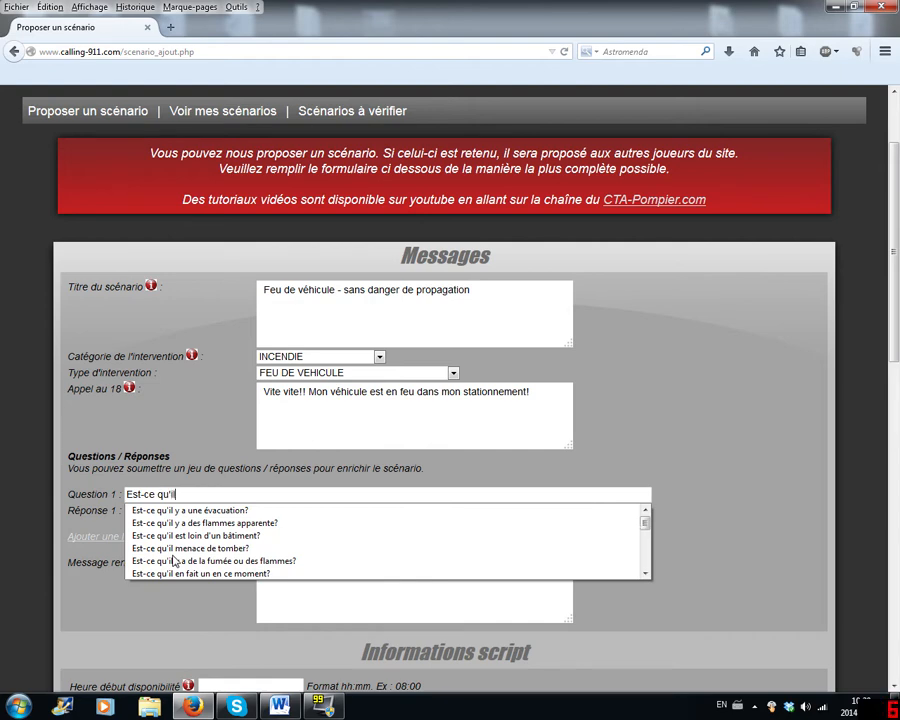
pyautogui.write(' est à')
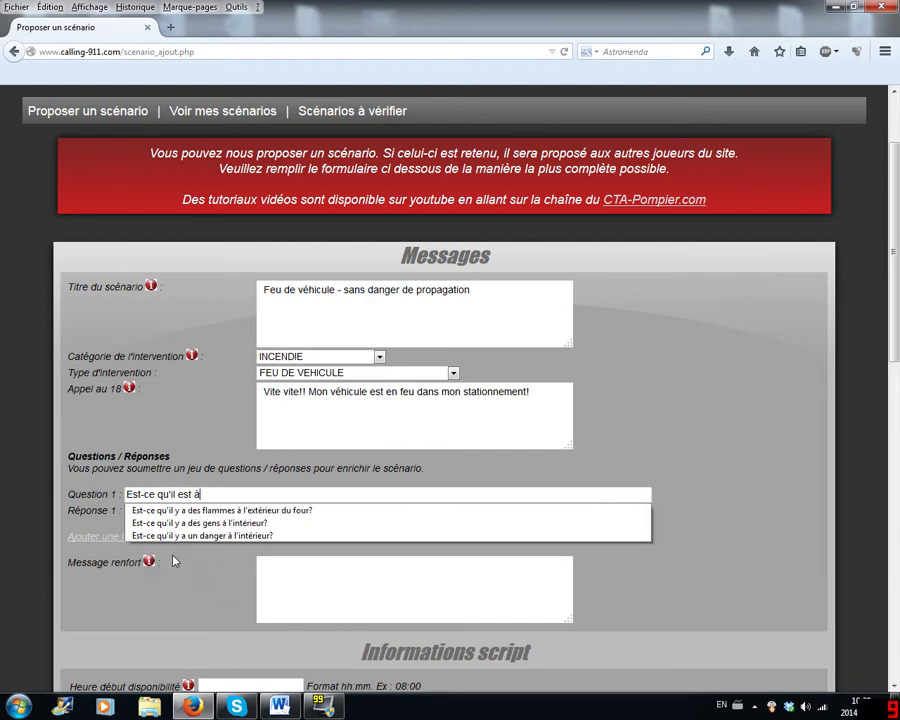
pyautogui.write(' proxi')
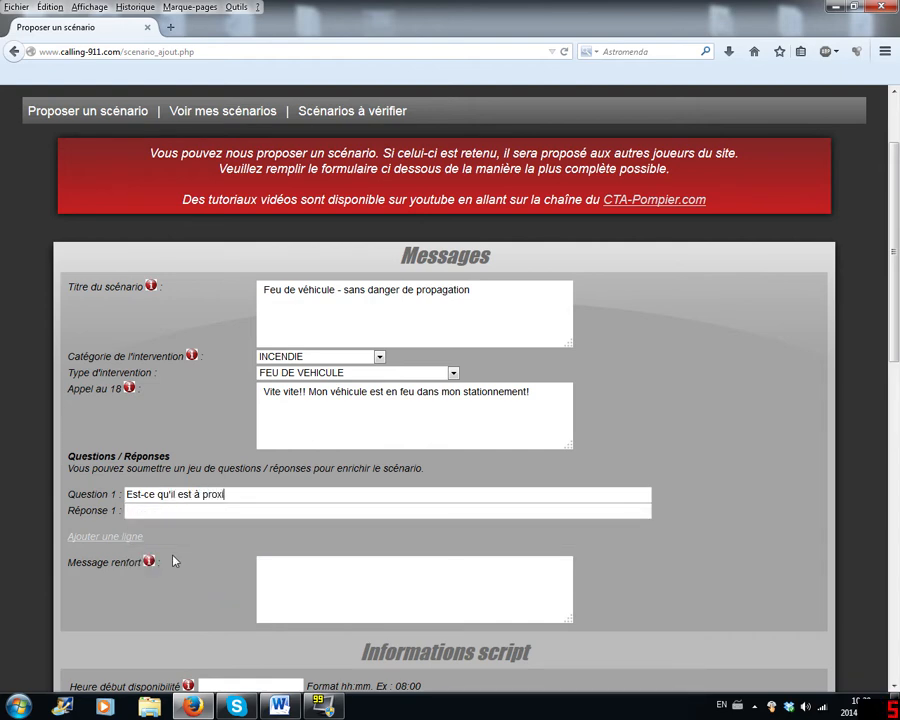
pyautogui.write("mité d'un bâtiment")
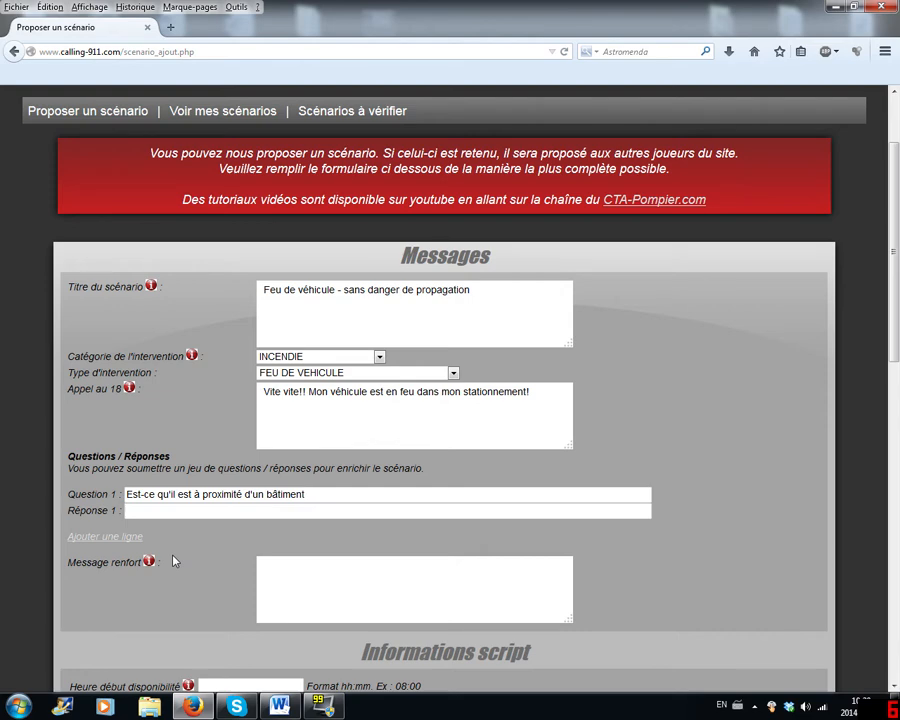
pyautogui.click(310, 373)
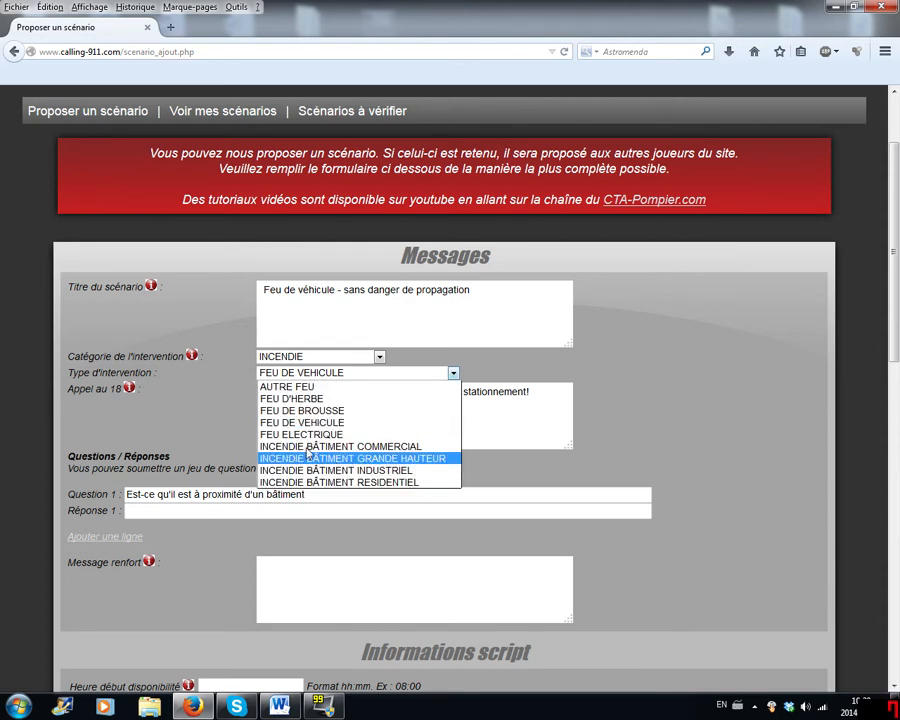
pyautogui.click(213, 376)
# - Enter "Non non, il est au beau milieu du stationnement." as Réponse 1
pyautogui.click(303, 511)
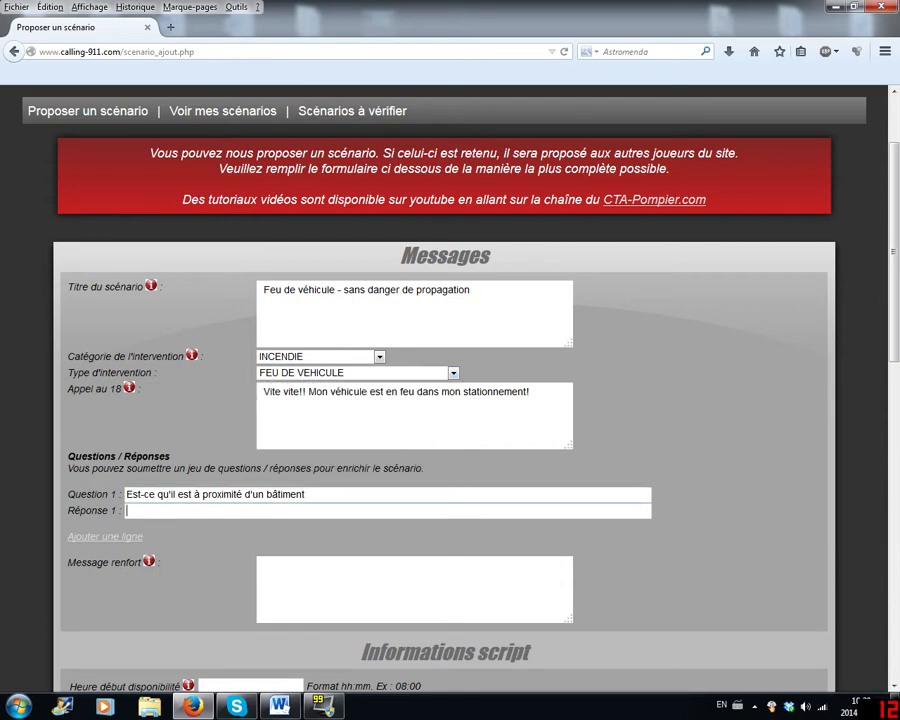
pyautogui.write('Non non, il es')
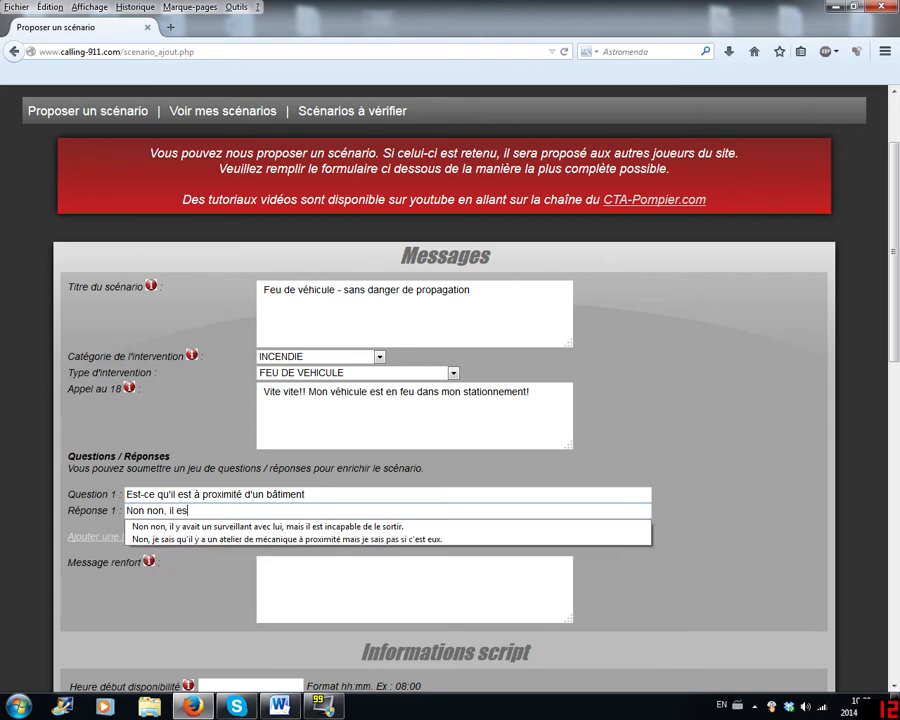
pyautogui.write('t au beauy')
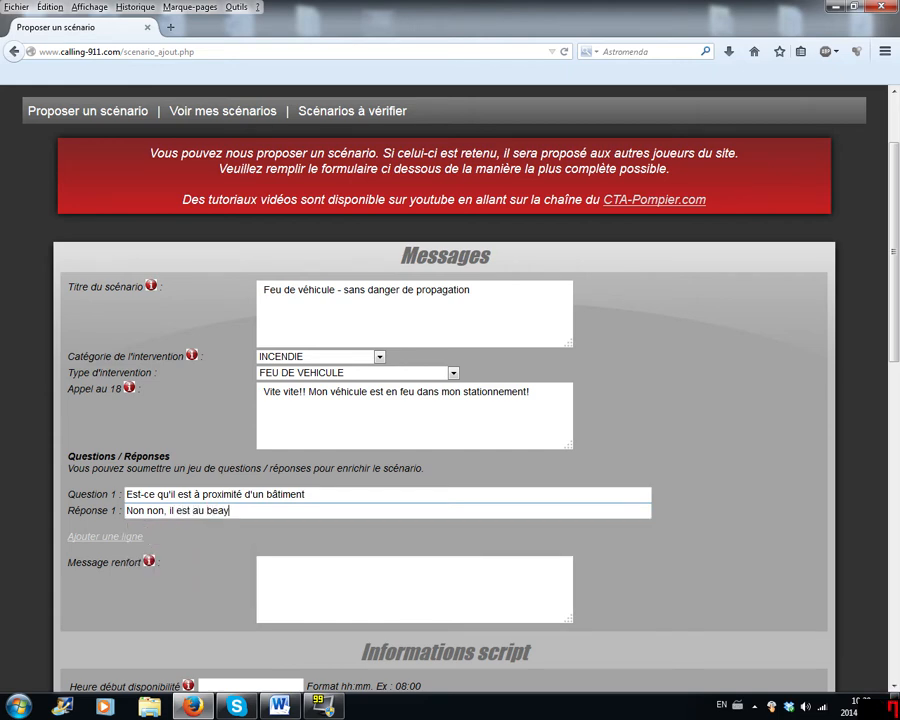
pyautogui.press('BackSpace')
pyautogui.write('milieu du stationnd')
pyautogui.press('BackSpace')
pyautogui.press('BackSpace')
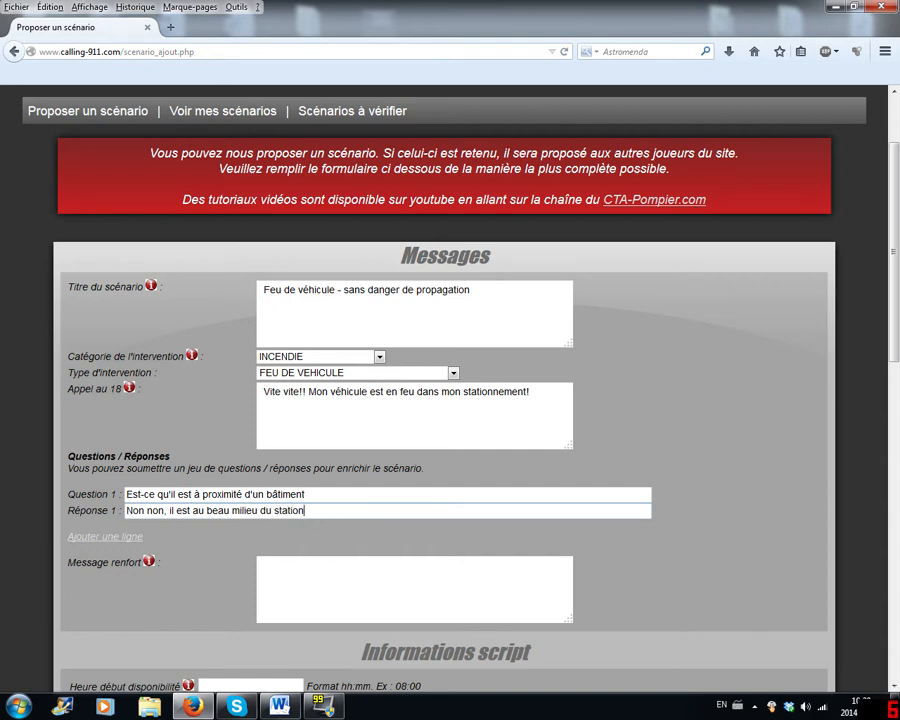
pyautogui.write('nement.')
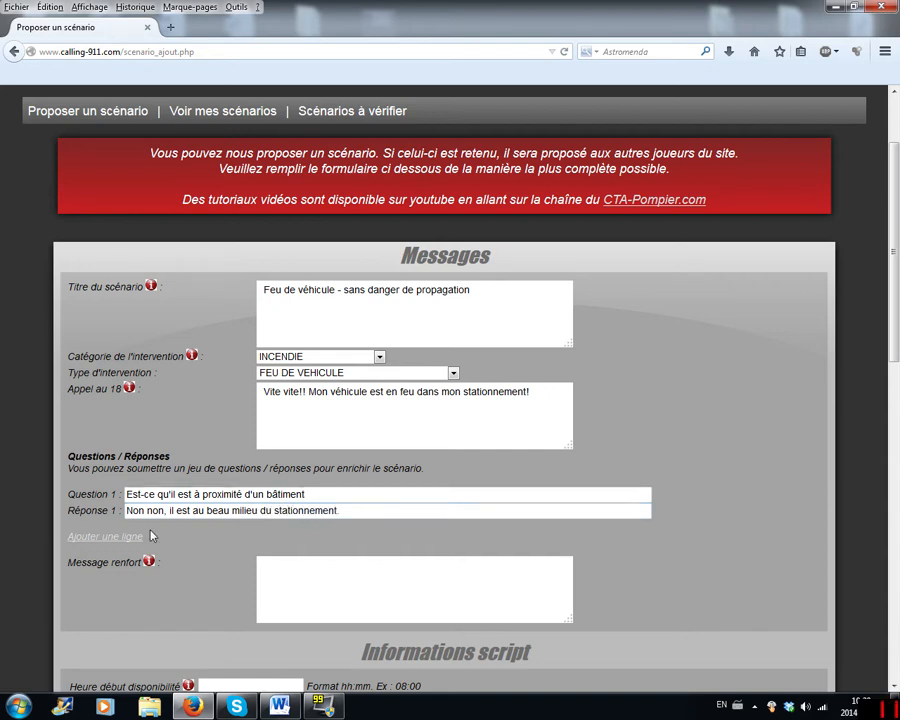
# - Add a second question/answer line and fill Question 2 with the suggested "Est-ce que vous voyez des flammes?"
pyautogui.click(132, 537)
pyautogui.click(134, 539)
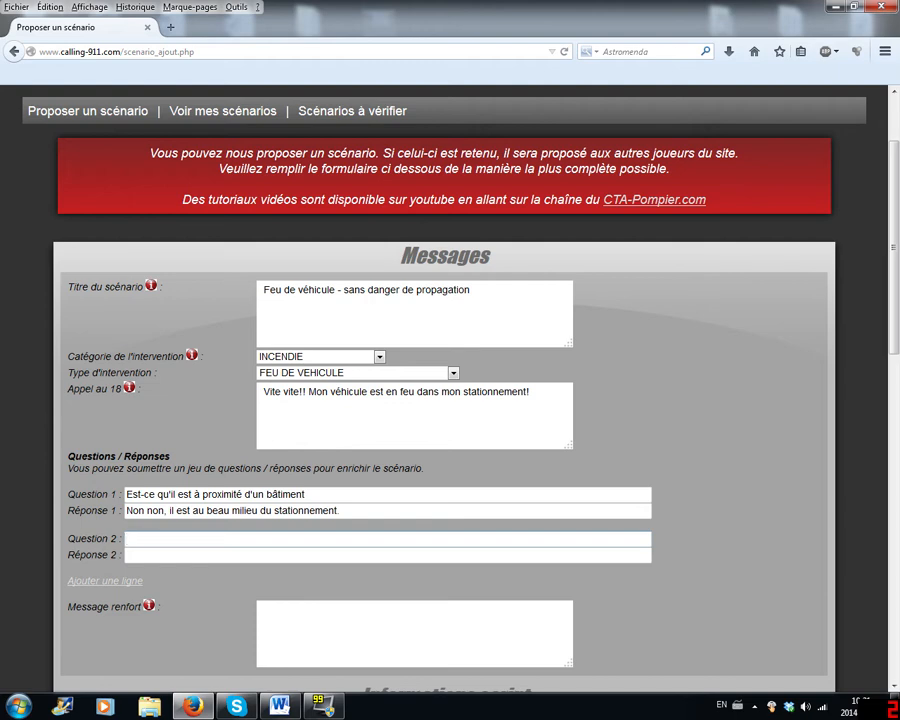
pyautogui.write('Est-c')
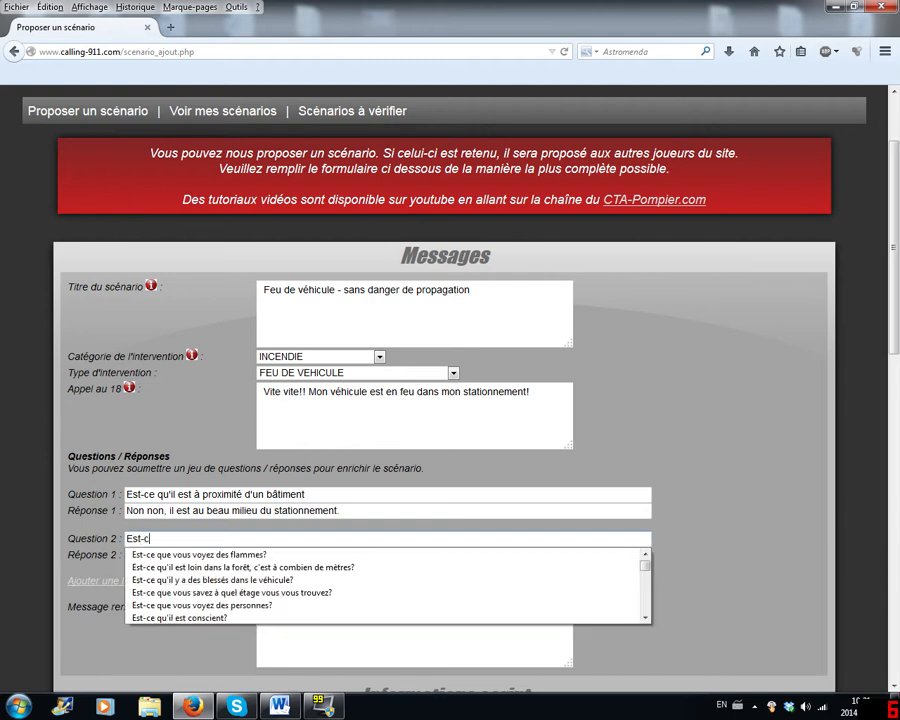
pyautogui.write('e quo')
pyautogui.press('BackSpace')
pyautogui.press('BackSpace')
pyautogui.write('ue ')
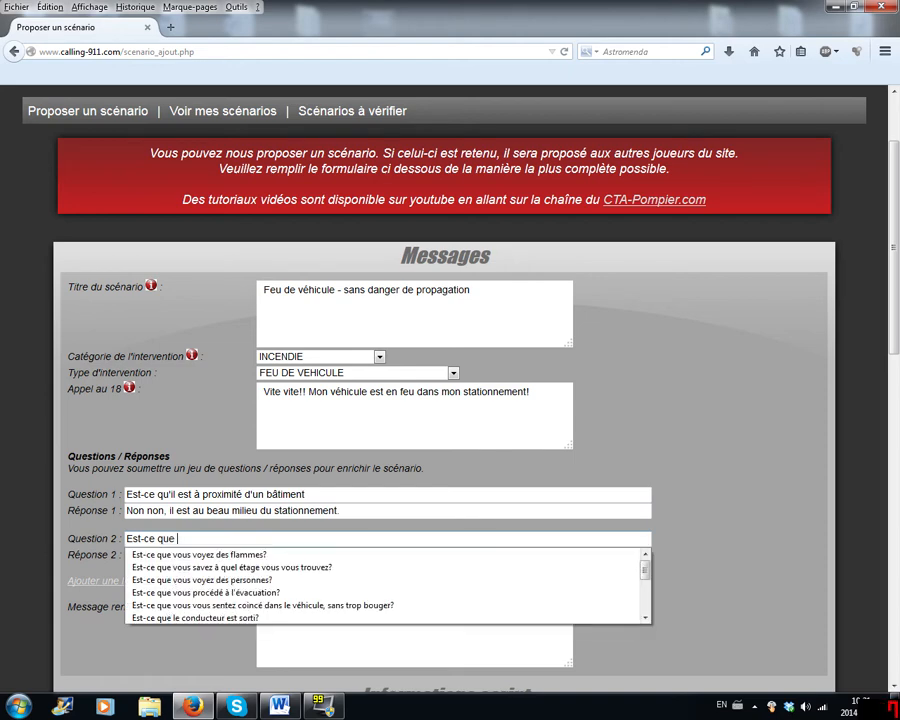
pyautogui.write('vo')
pyautogui.press('BackSpace')
pyautogui.press('BackSpace')
pyautogui.press('BackSpace')
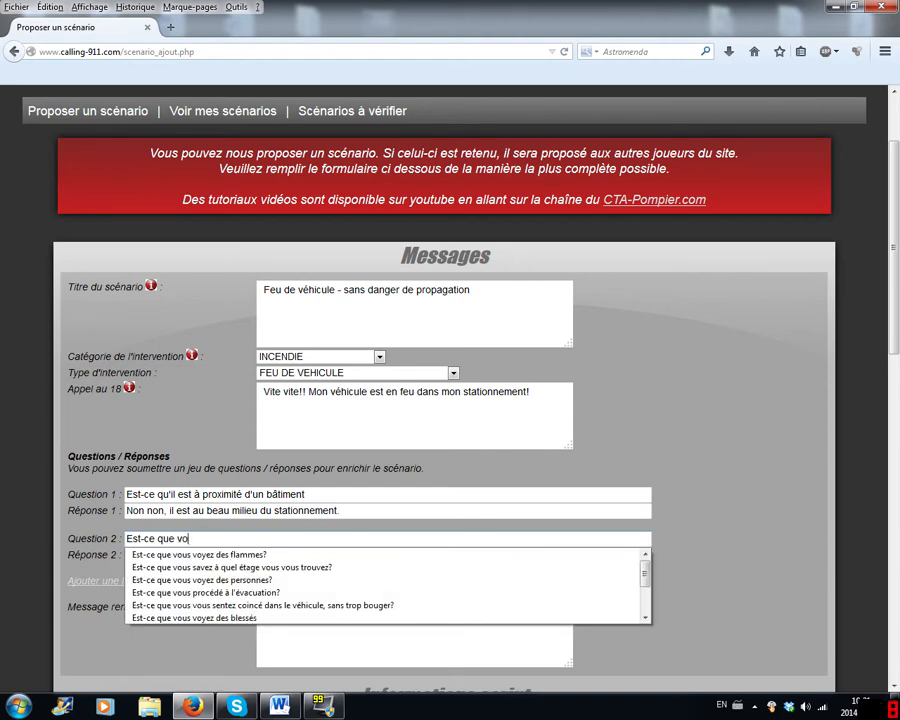
pyautogui.write('us')
pyautogui.press('Down')
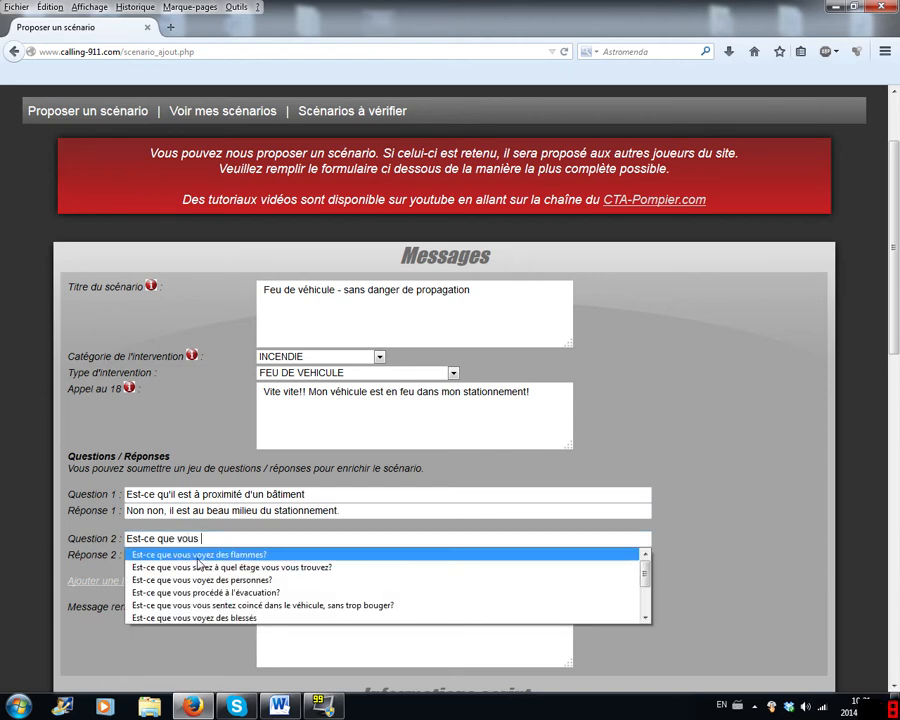
pyautogui.press('Return')
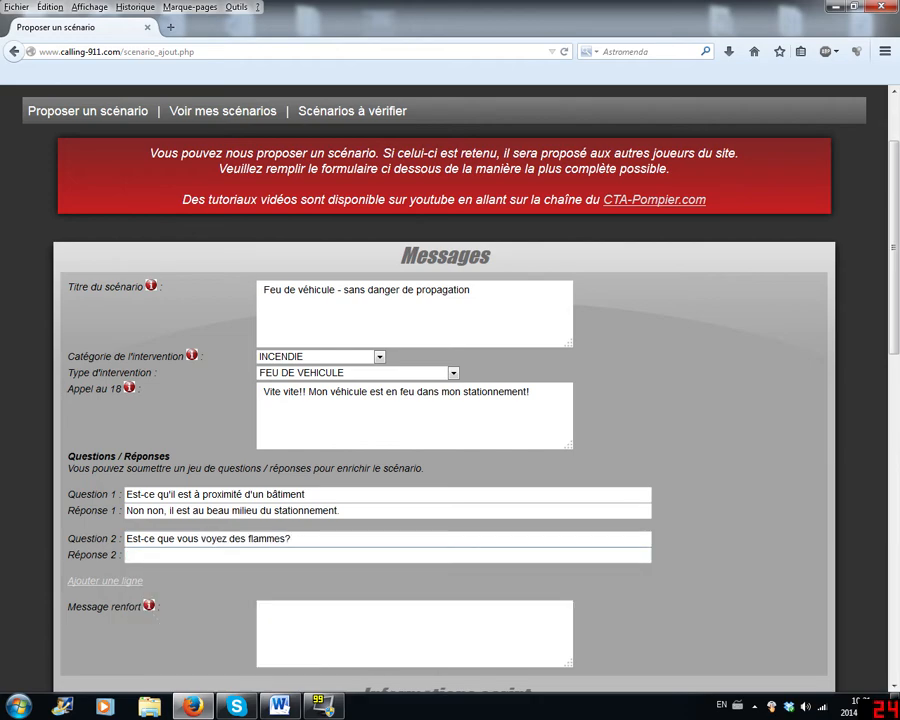
# - Enter "Oui sa sort par le moteur." as Réponse 2
pyautogui.press('Tab')
pyautogui.write('Oui s')
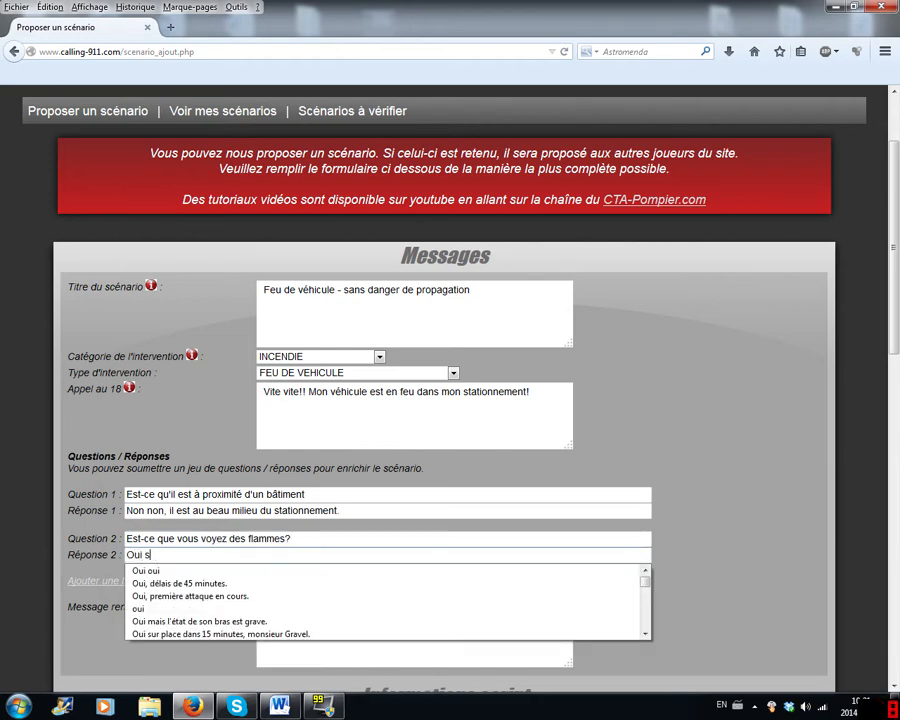
pyautogui.write('a sort par le moteur.')
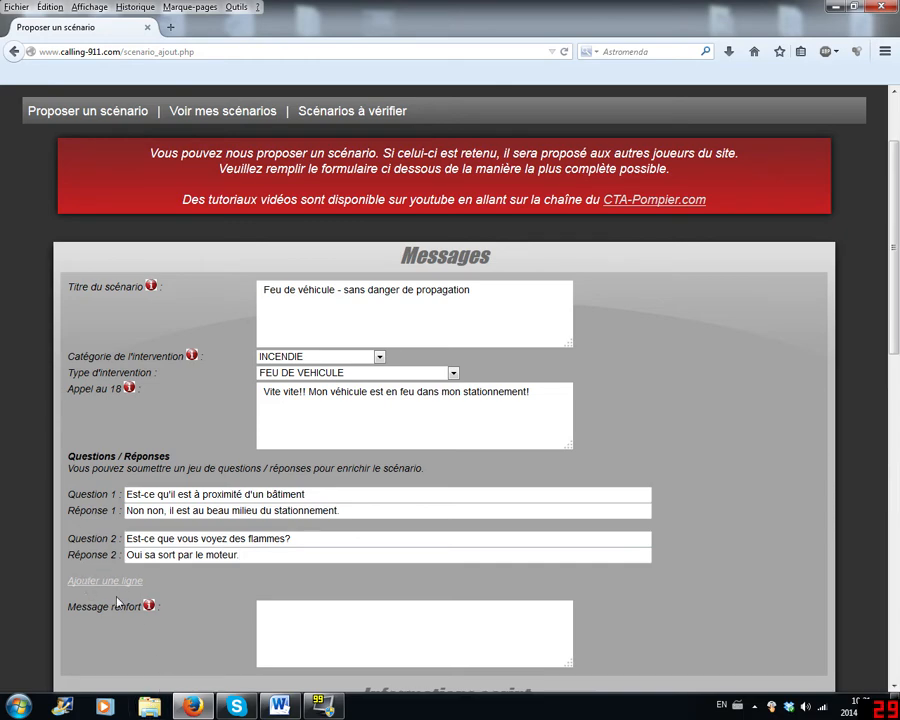
pyautogui.scroll(-2, 173, 525)
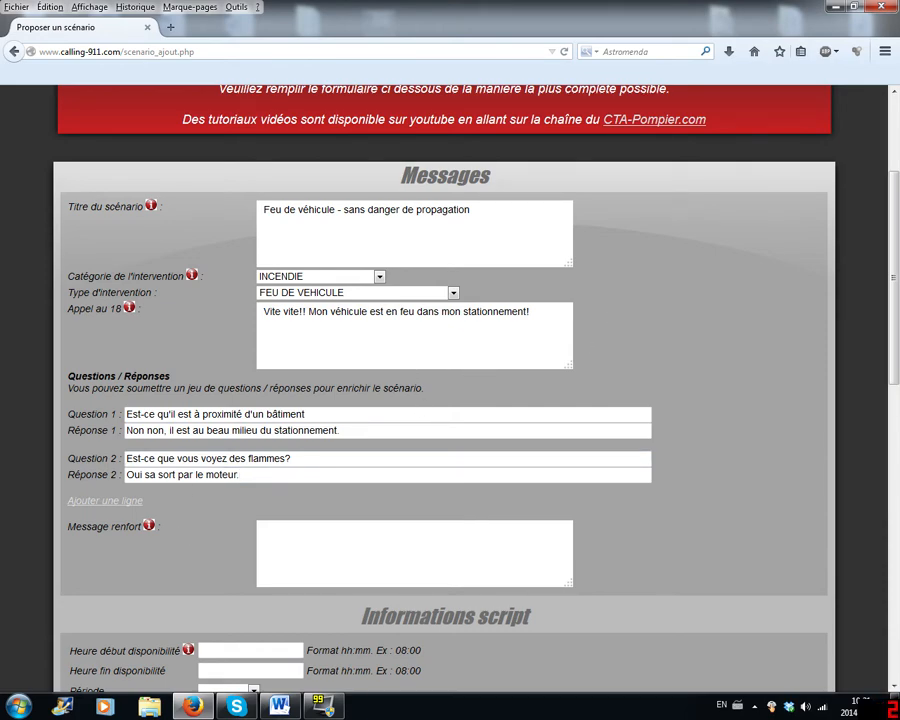
pyautogui.scroll(-3, 202, 486)
pyautogui.click(264, 369)
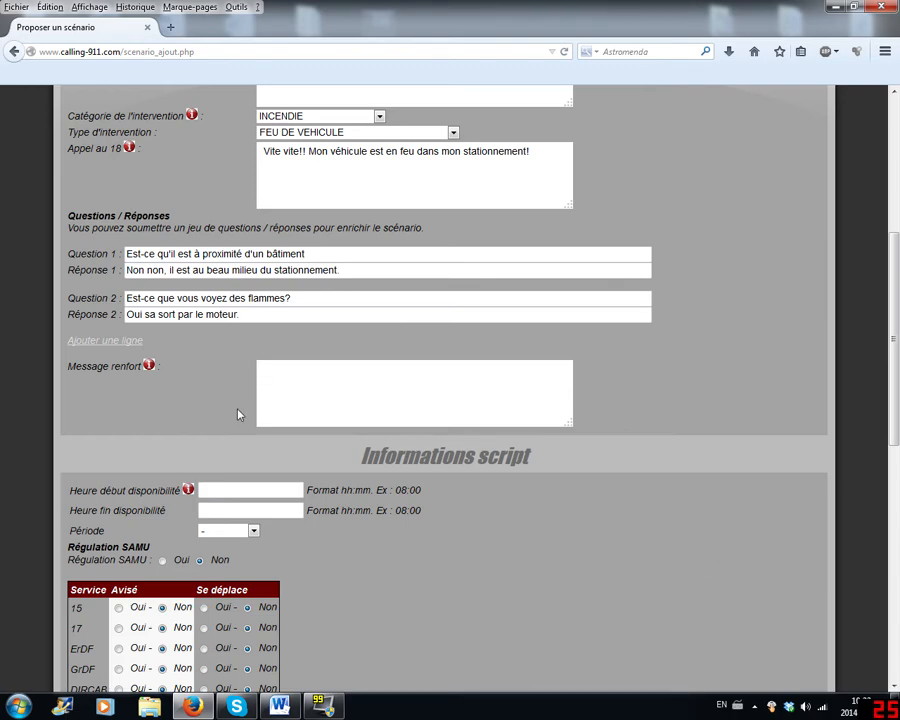
pyautogui.scroll(4, 422, 416)
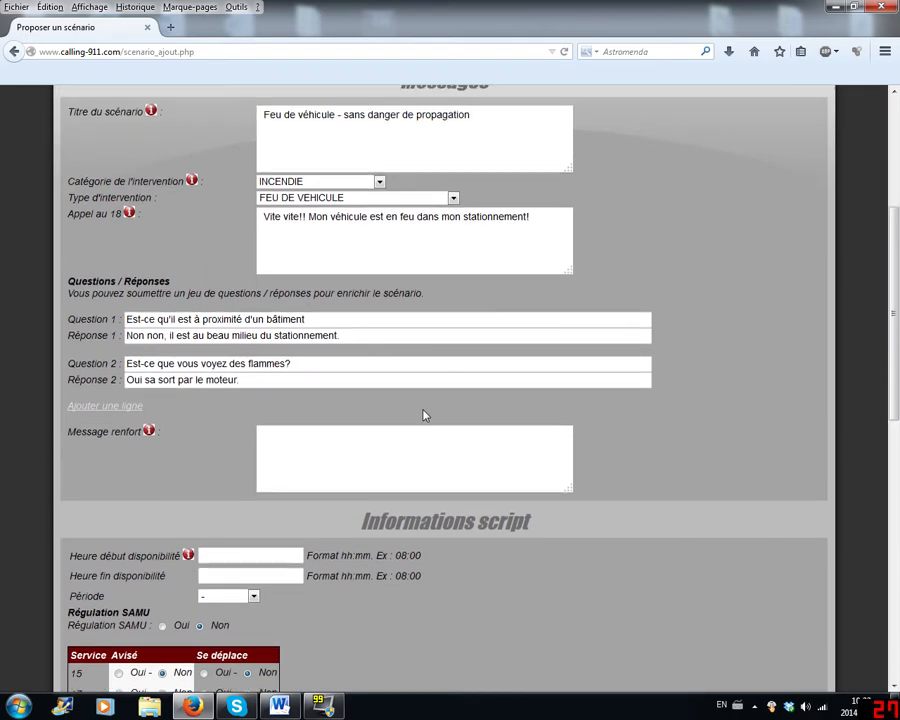
# - Review the completed Messages fields and read the help note for Message renfort
pyautogui.scroll(-6, 300, 400)
pyautogui.scroll(1, 201, 383)
pyautogui.scroll(5, 201, 383)
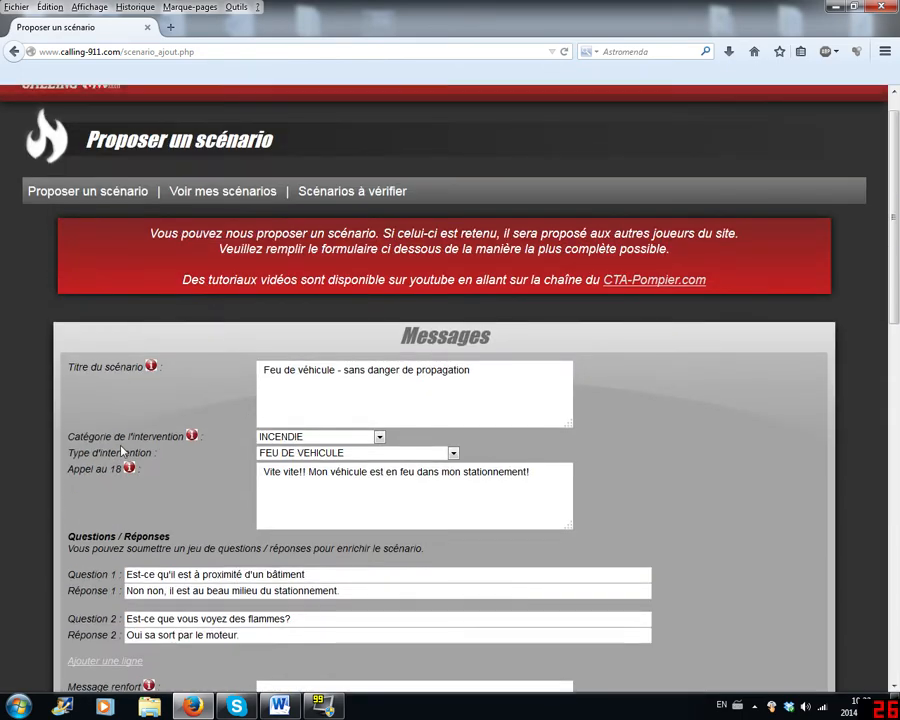
pyautogui.scroll(-5, 251, 187)
pyautogui.scroll(1, 254, 294)
pyautogui.scroll(1, 130, 370)
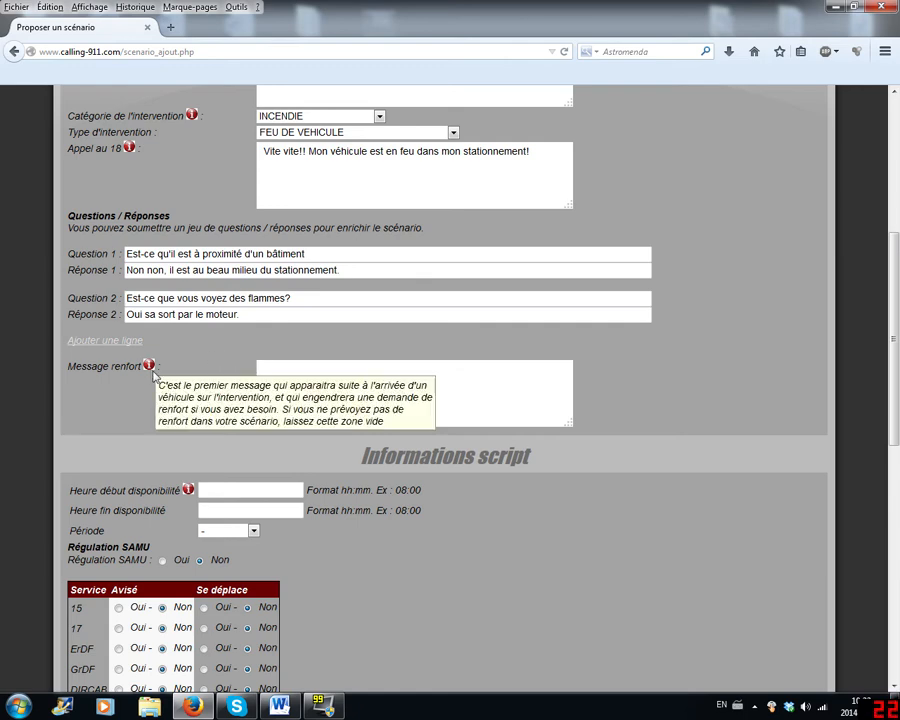
pyautogui.scroll(-1, 237, 344)
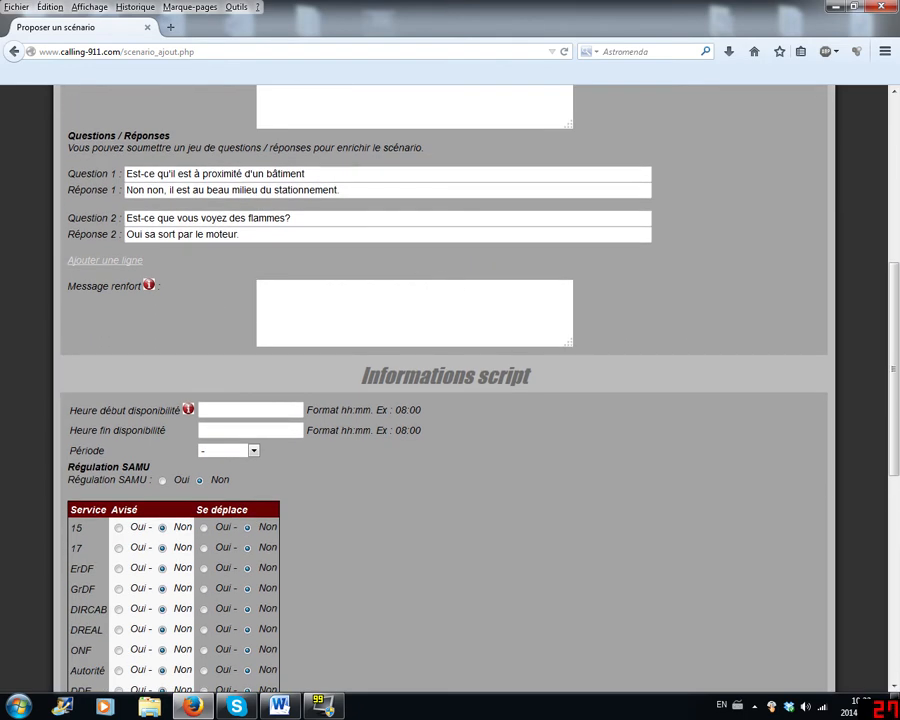
pyautogui.scroll(-1, 496, 314)
pyautogui.scroll(1, 400, 300)
# - Examine the availability start and end time fields and the season options offered for Période
pyautogui.click(237, 428)
pyautogui.click(236, 411)
pyautogui.click(236, 429)
pyautogui.click(236, 411)
pyautogui.scroll(2, 280, 268)
pyautogui.scroll(-1, 235, 436)
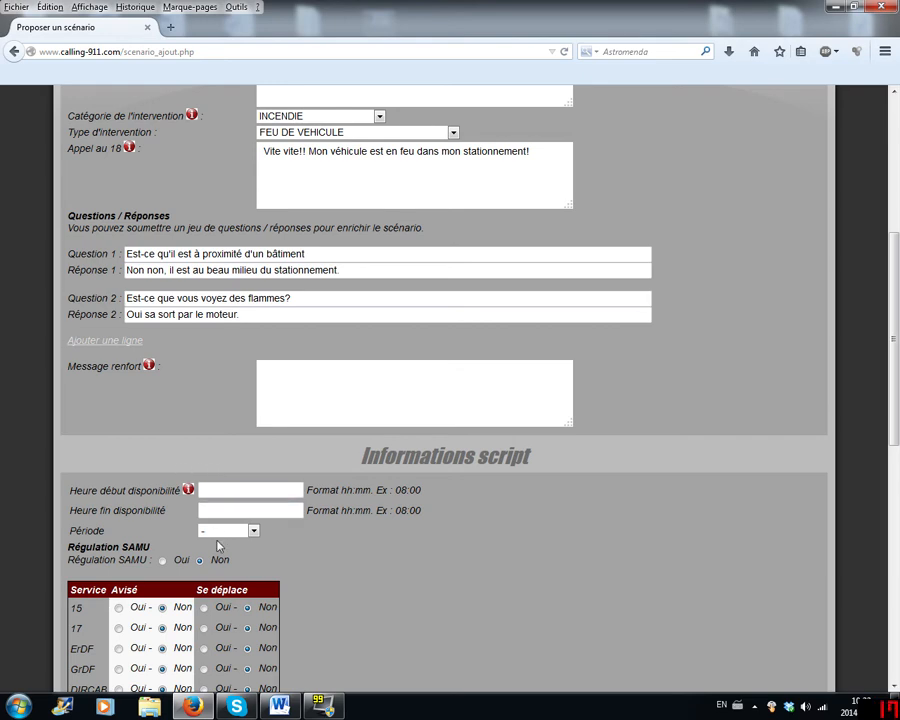
pyautogui.click(248, 532)
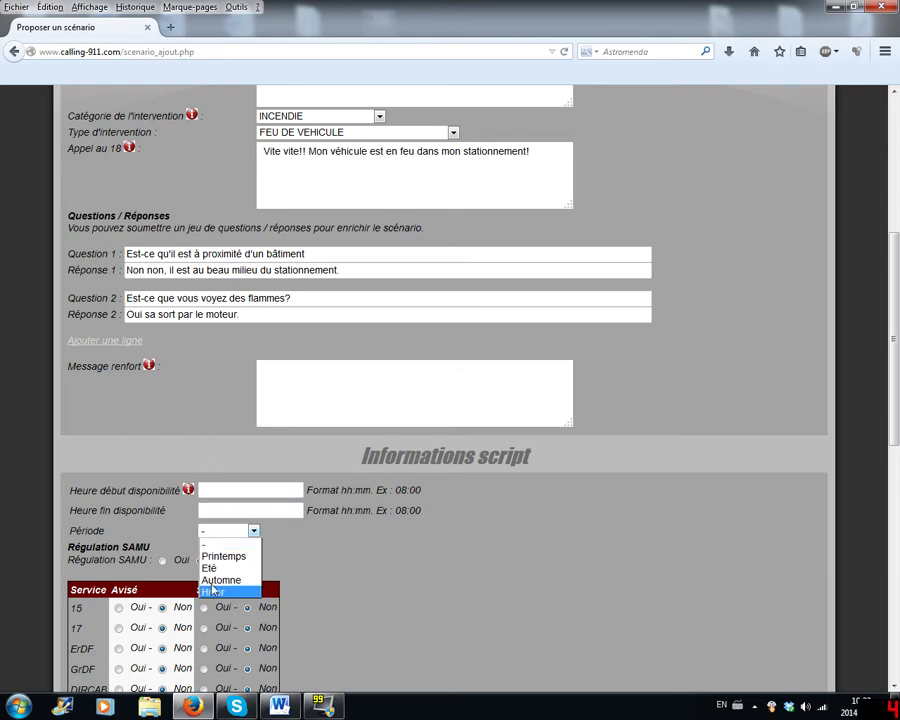
pyautogui.click(233, 545)
pyautogui.click(232, 532)
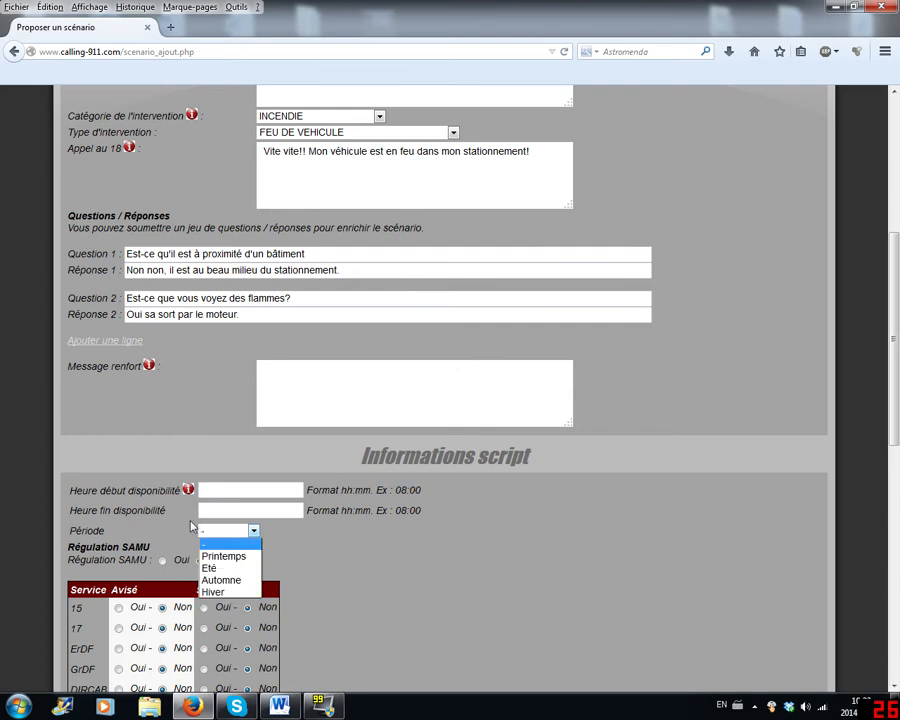
pyautogui.click(192, 527)
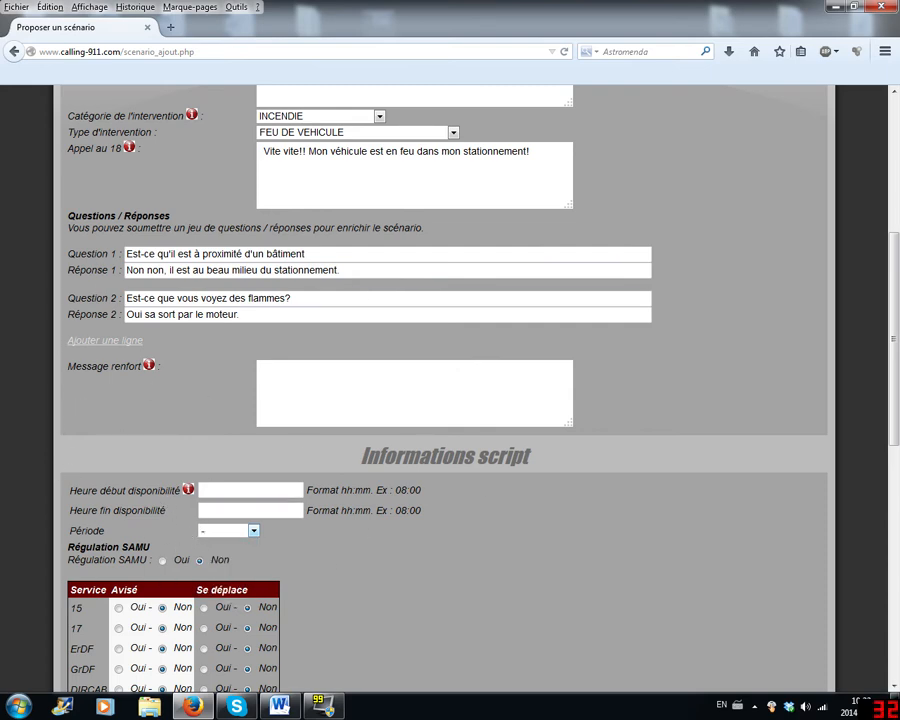
pyautogui.click(208, 531)
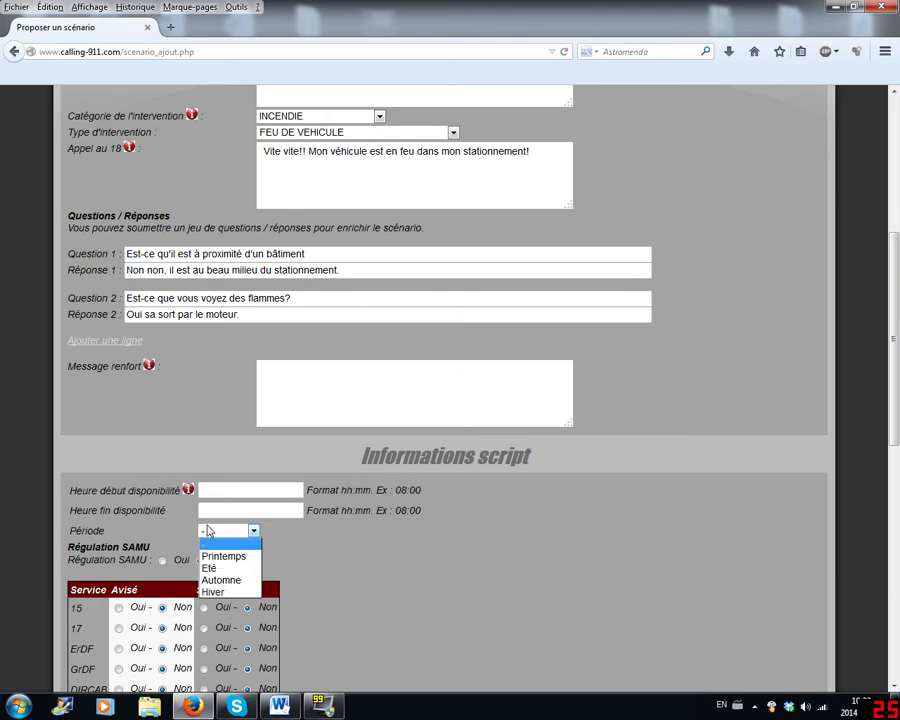
pyautogui.click(208, 531)
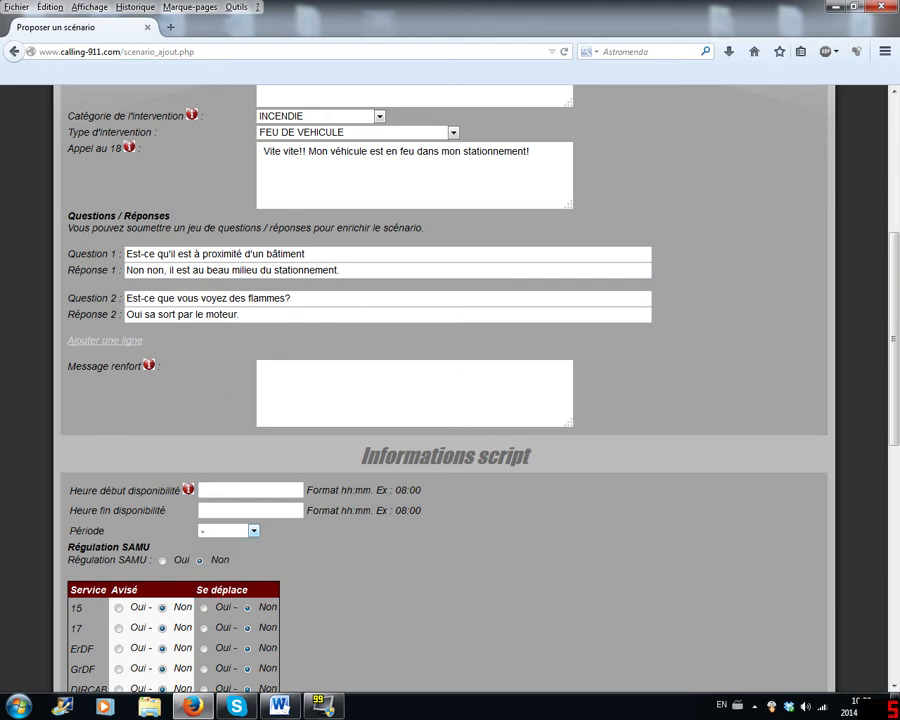
# - Try Hiver as the Période and restore the blank option
pyautogui.scroll(-2, 192, 436)
pyautogui.click(222, 452)
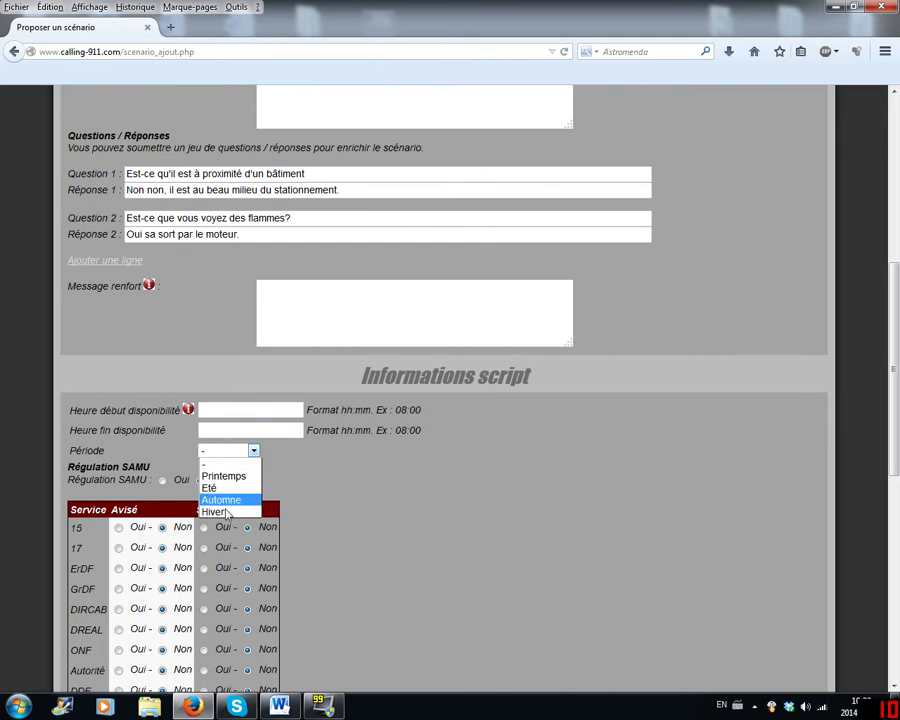
pyautogui.click(226, 512)
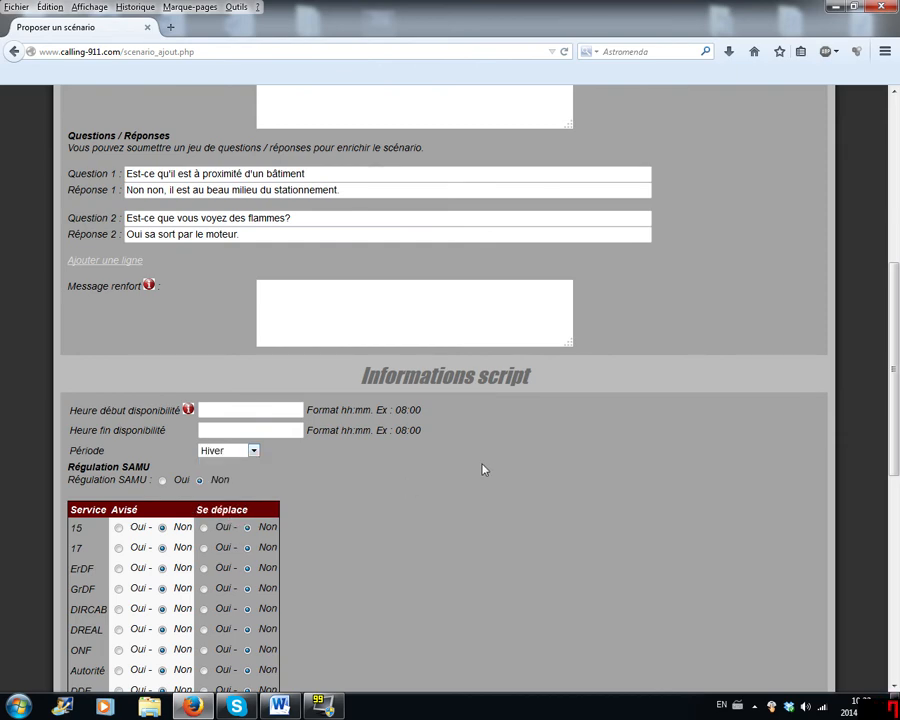
pyautogui.click(224, 451)
pyautogui.click(238, 452)
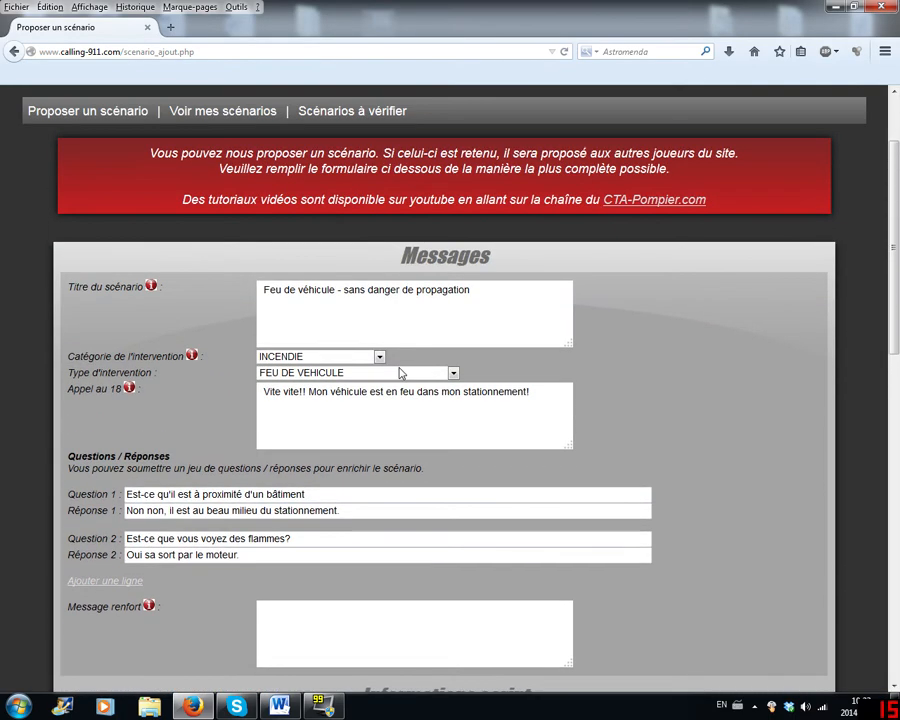
pyautogui.scroll(-3, 400, 380)
pyautogui.scroll(-1, 211, 466)
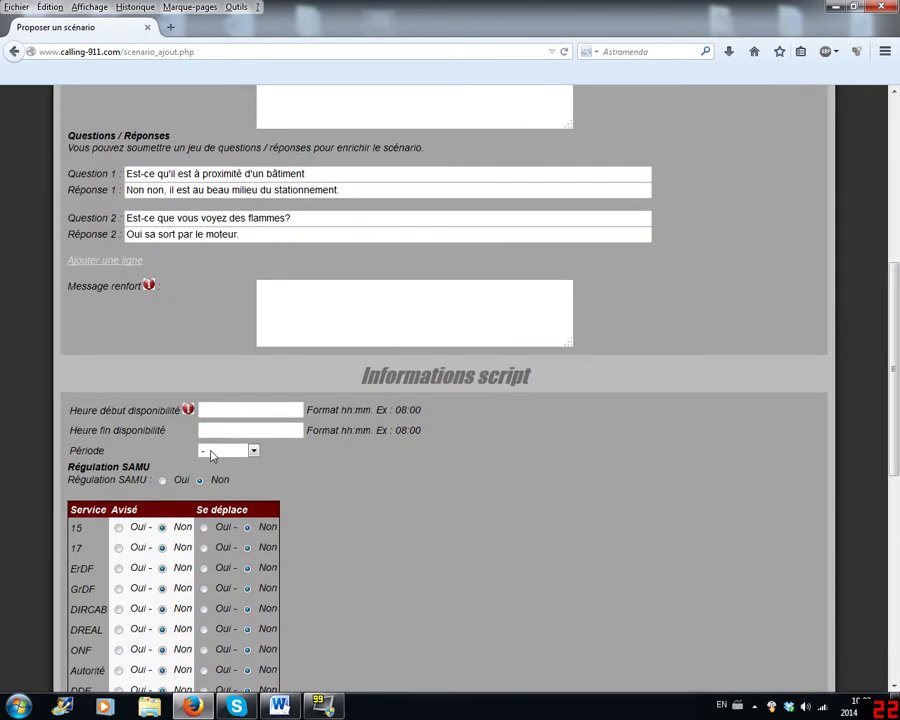
pyautogui.click(215, 452)
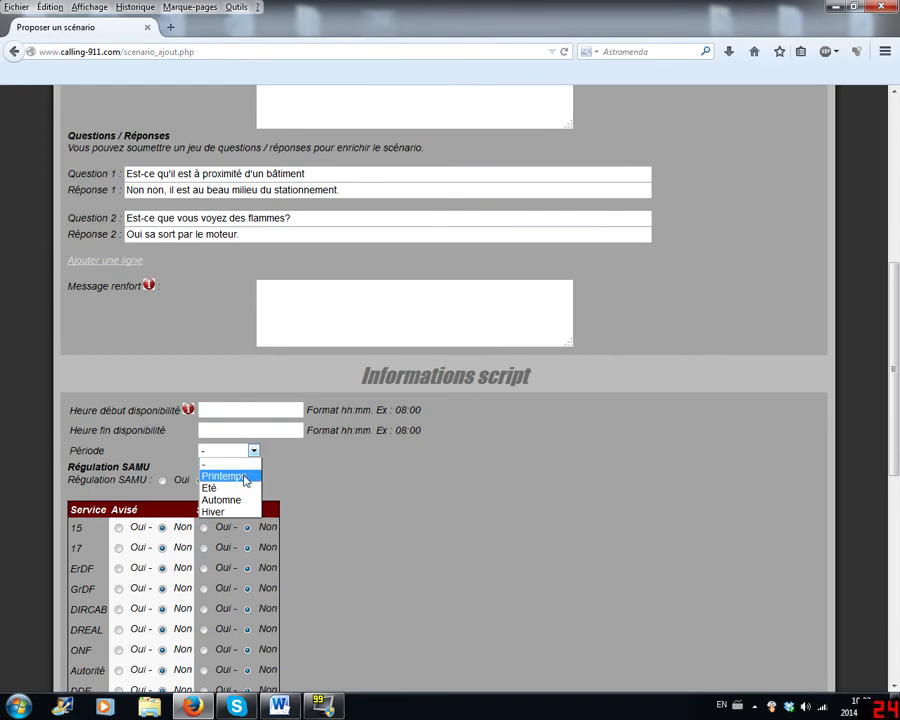
pyautogui.click(387, 471)
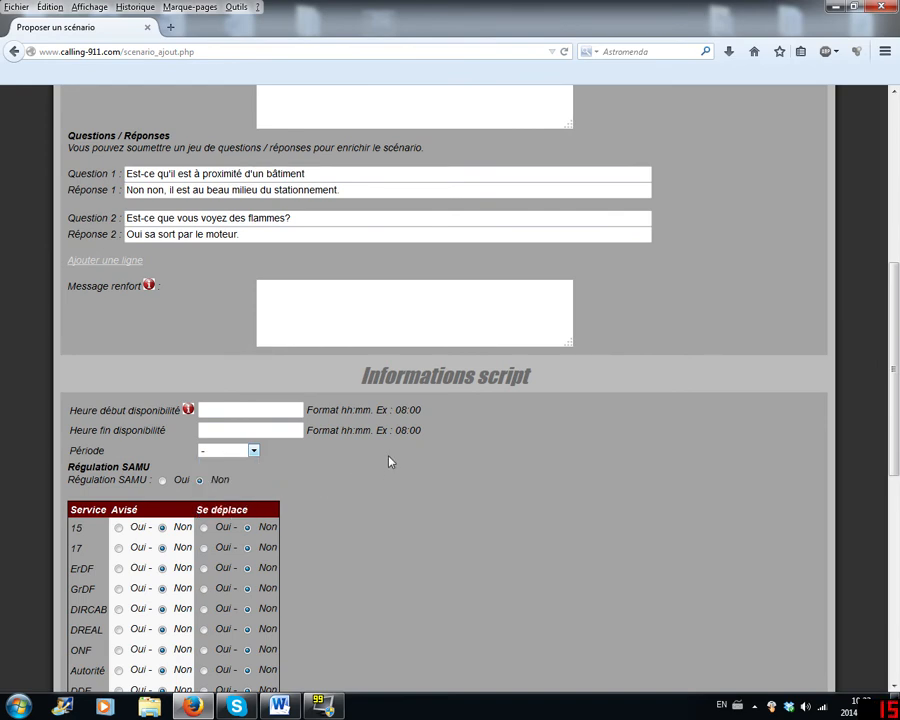
pyautogui.click(217, 456)
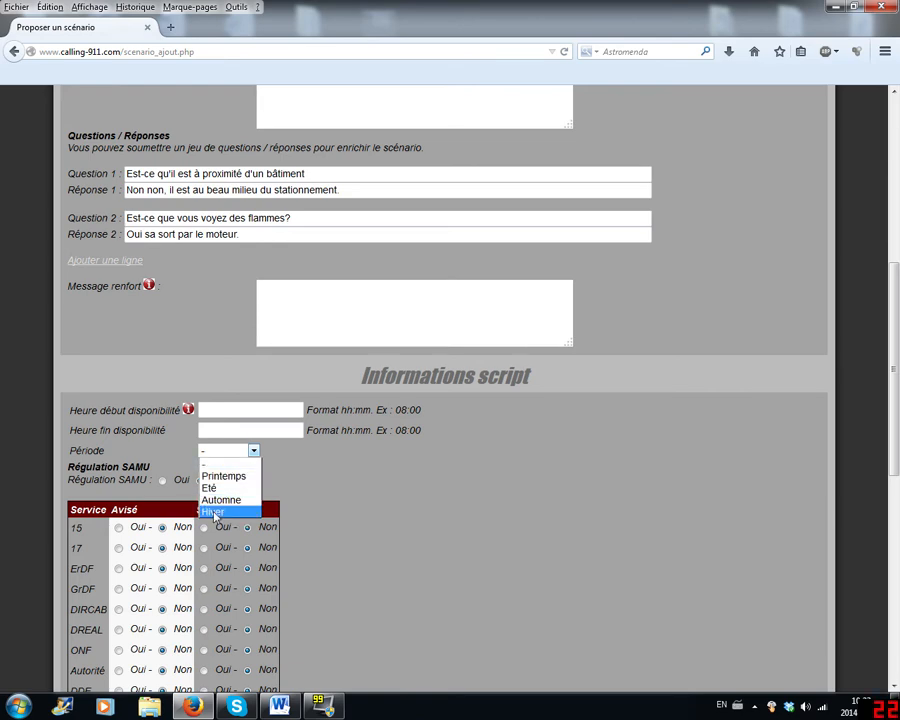
pyautogui.click(201, 430)
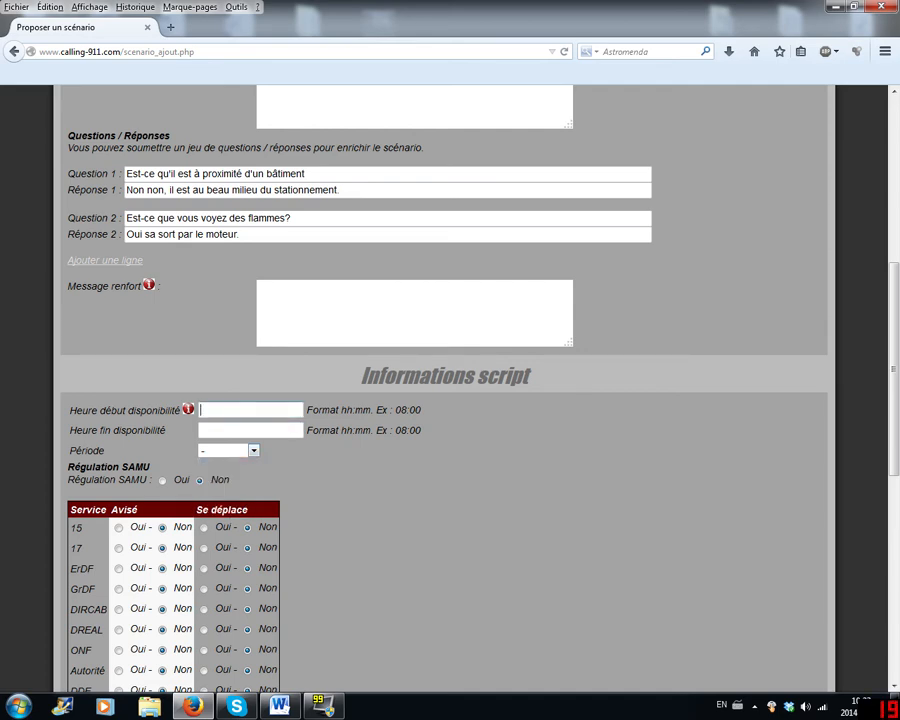
pyautogui.click(208, 410)
# - Examine the Régulation SAMU choice and the table of services with their Avisé and Se déplace options
pyautogui.scroll(-5, 264, 466)
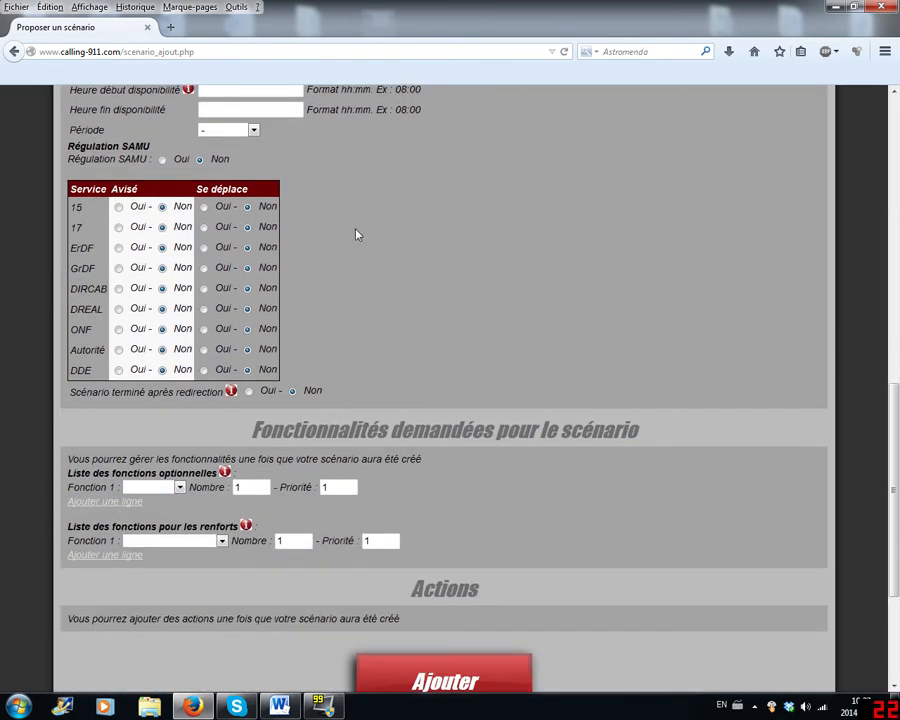
pyautogui.moveTo(67, 161); pyautogui.dragTo(155, 160)
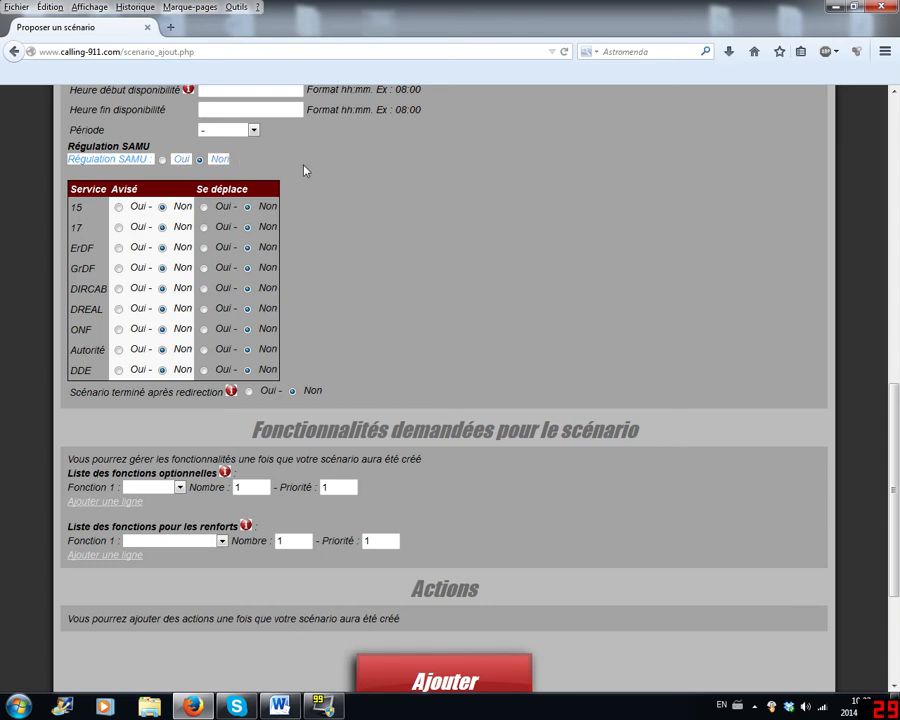
pyautogui.click(444, 172)
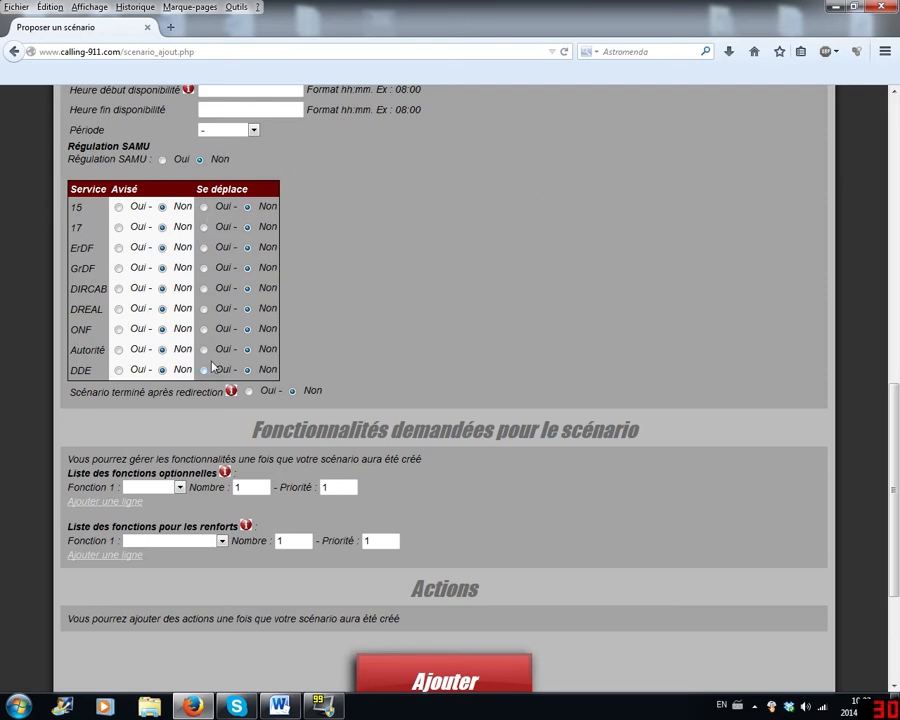
pyautogui.scroll(5, 629, 267)
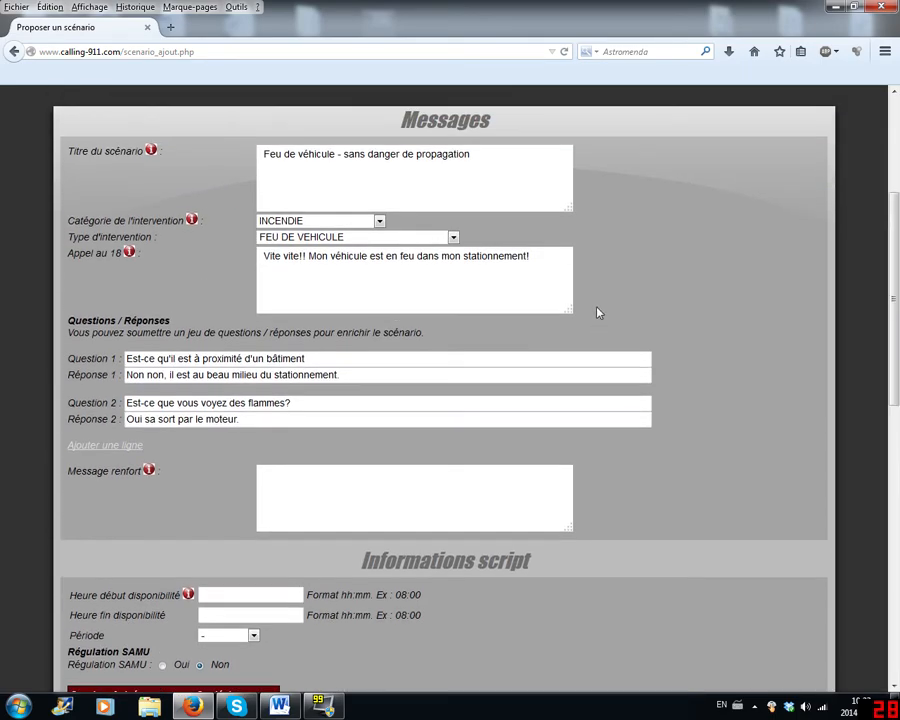
pyautogui.scroll(-7, 587, 312)
pyautogui.scroll(6, 584, 311)
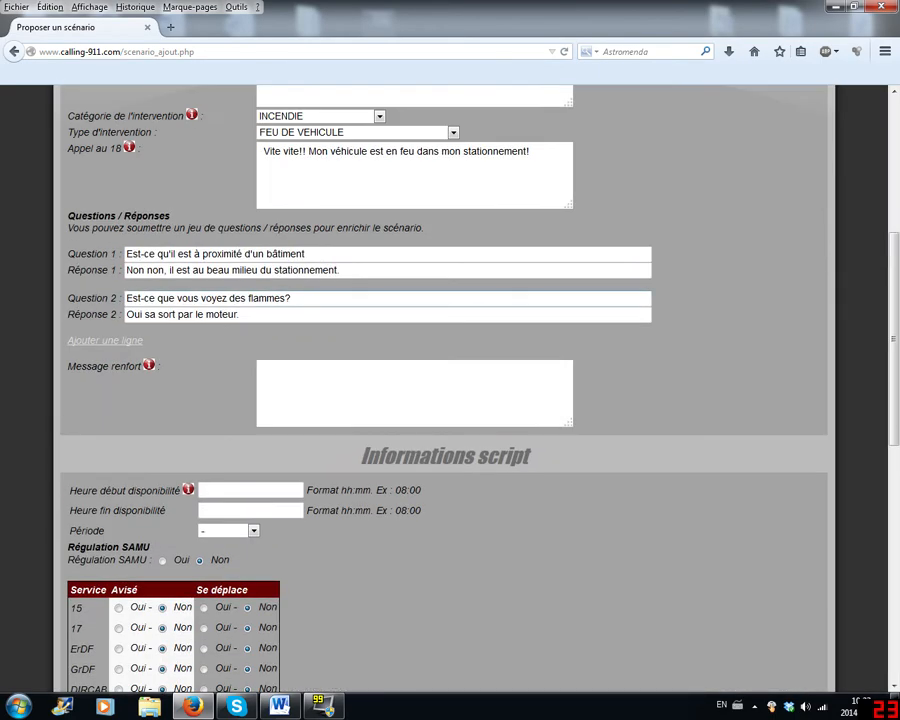
pyautogui.scroll(-5, 305, 291)
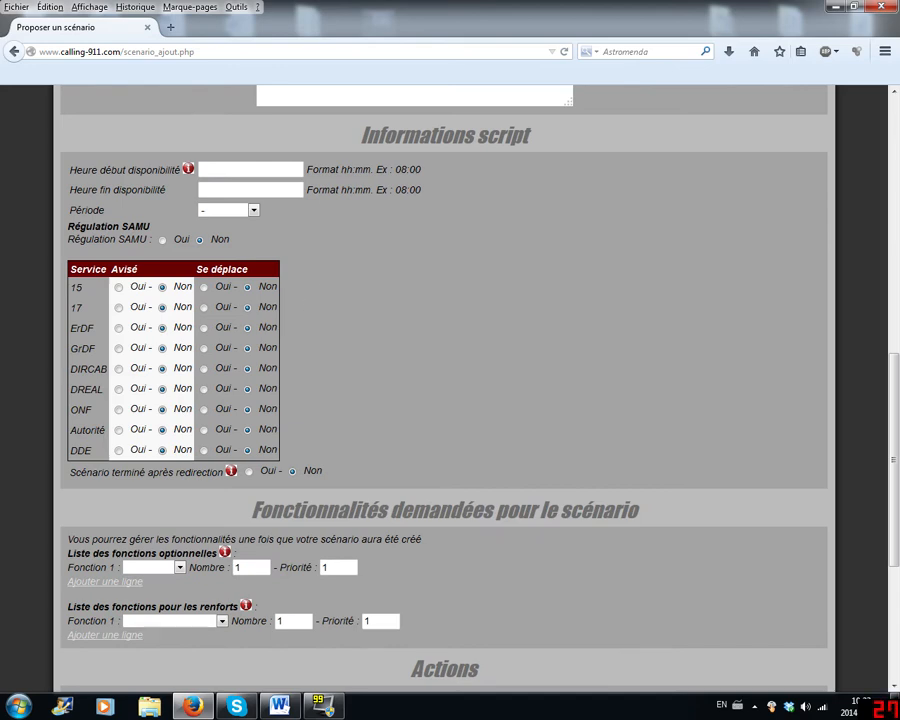
pyautogui.moveTo(70, 289); pyautogui.dragTo(110, 352)
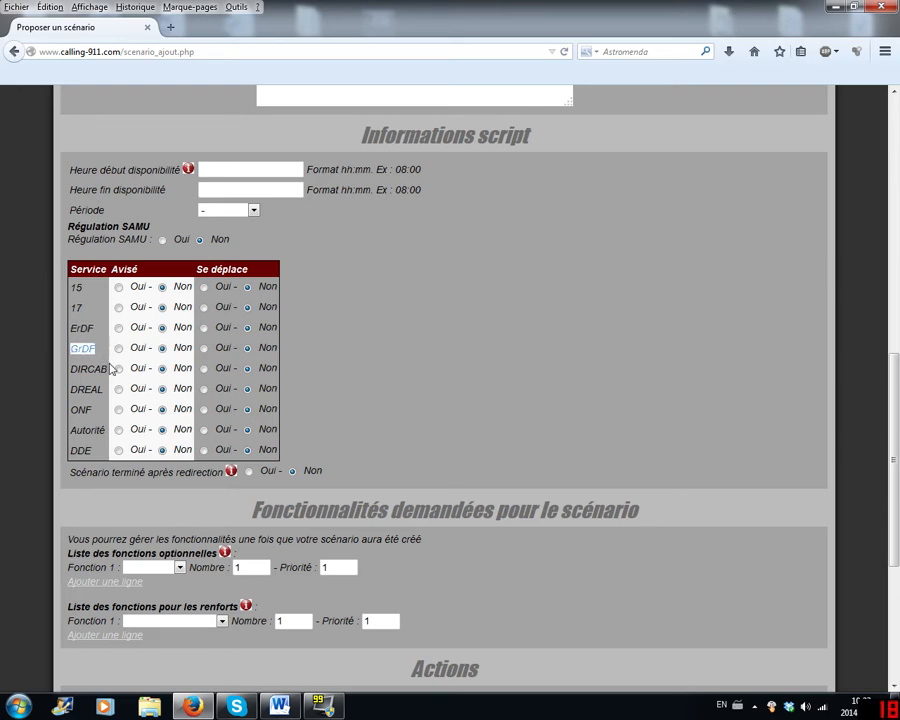
pyautogui.moveTo(70, 368); pyautogui.dragTo(88, 451)
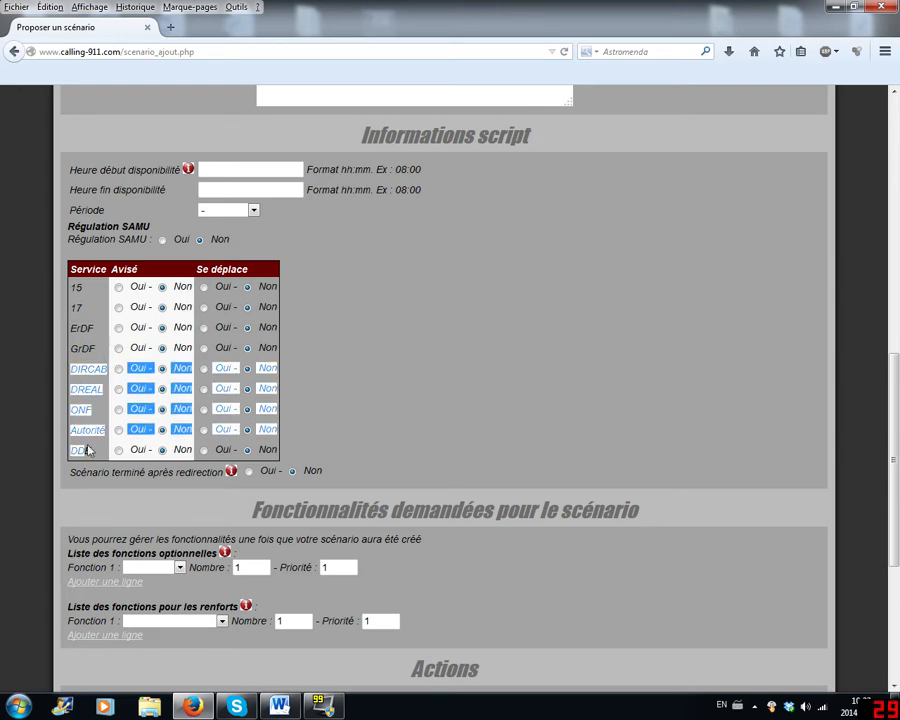
pyautogui.click(82, 405)
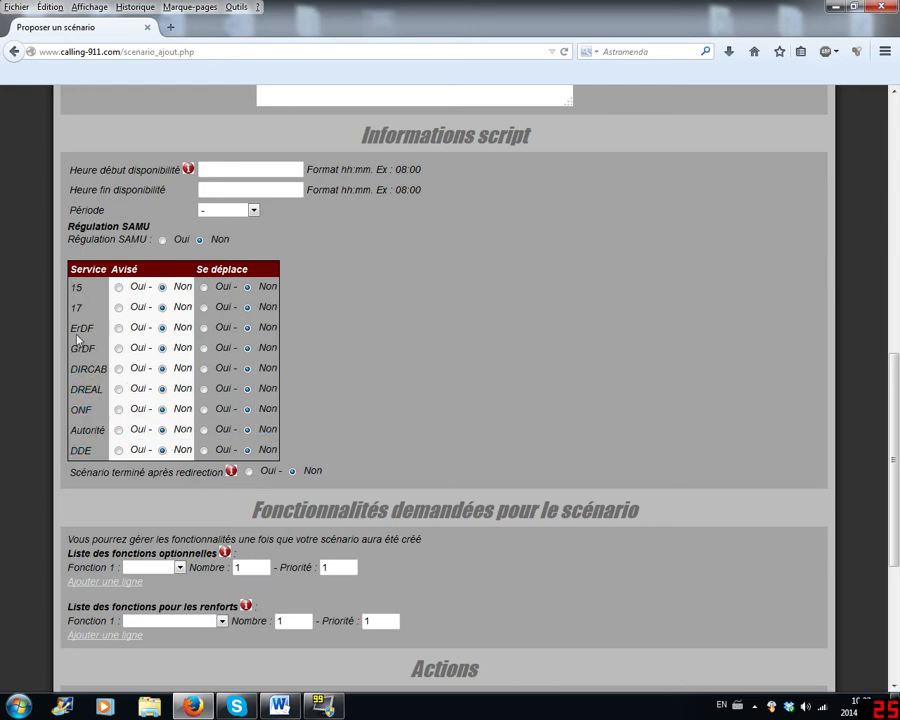
pyautogui.scroll(5, 316, 288)
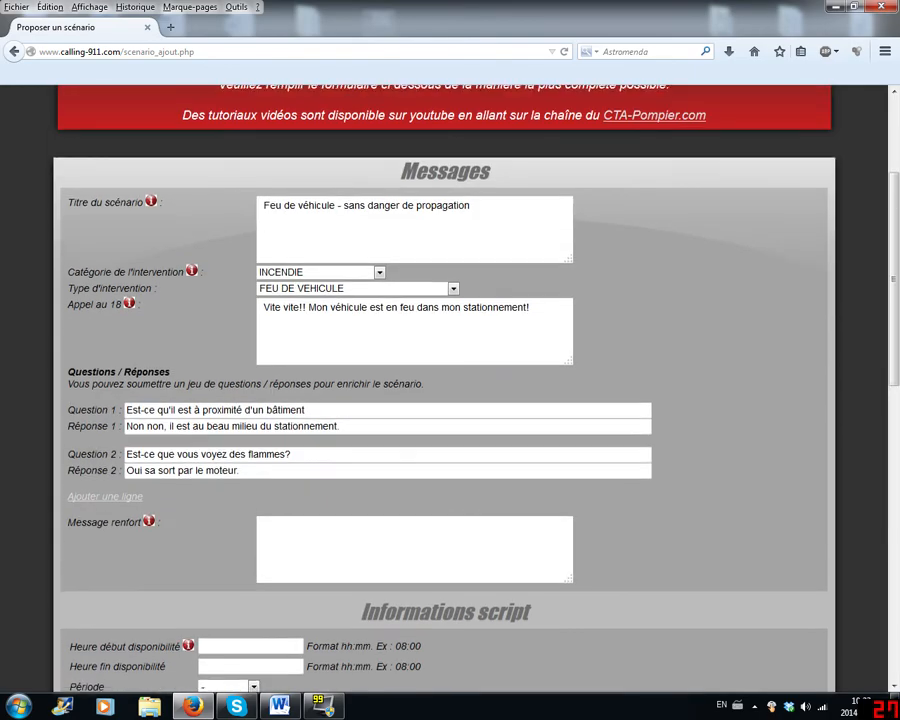
pyautogui.scroll(-6, 386, 367)
pyautogui.scroll(4, 432, 347)
pyautogui.scroll(3, 331, 341)
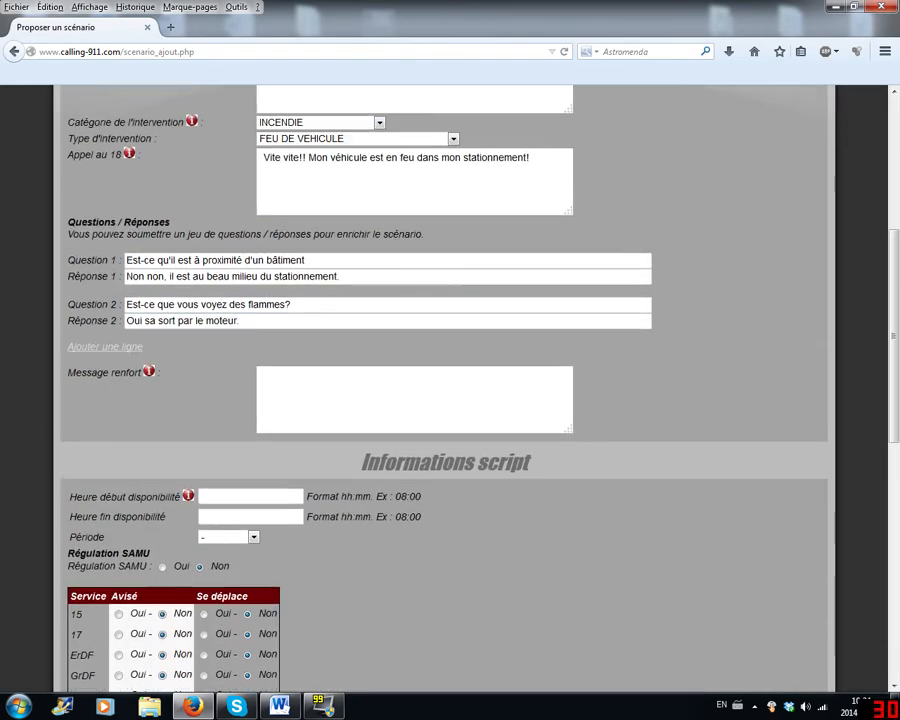
# - Set both Avisé and Se déplace to Oui for service 17
pyautogui.scroll(-6, 331, 341)
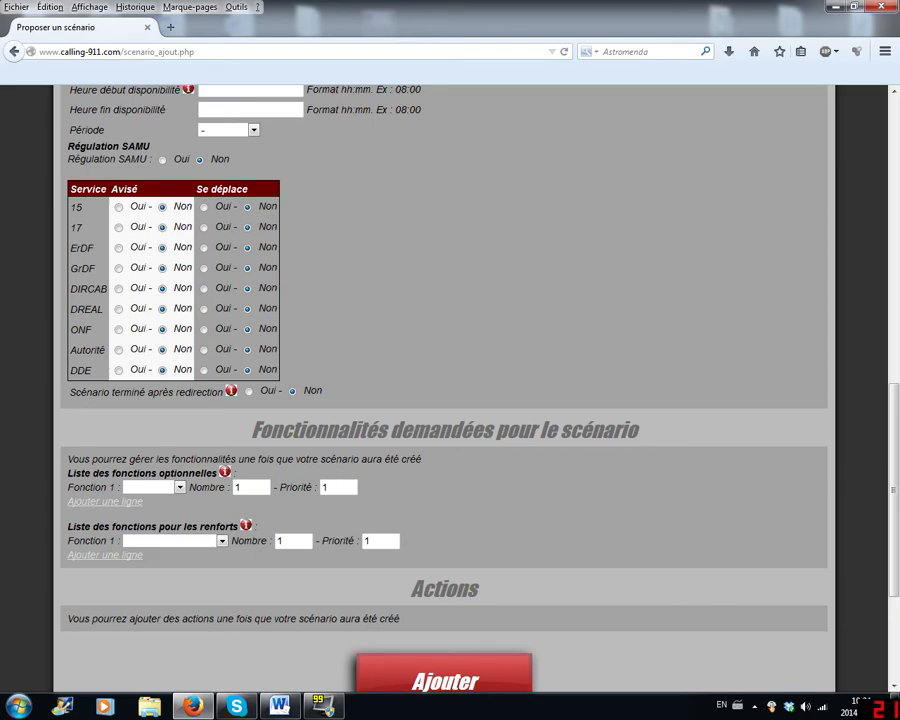
pyautogui.click(118, 228)
pyautogui.scroll(6, 472, 257)
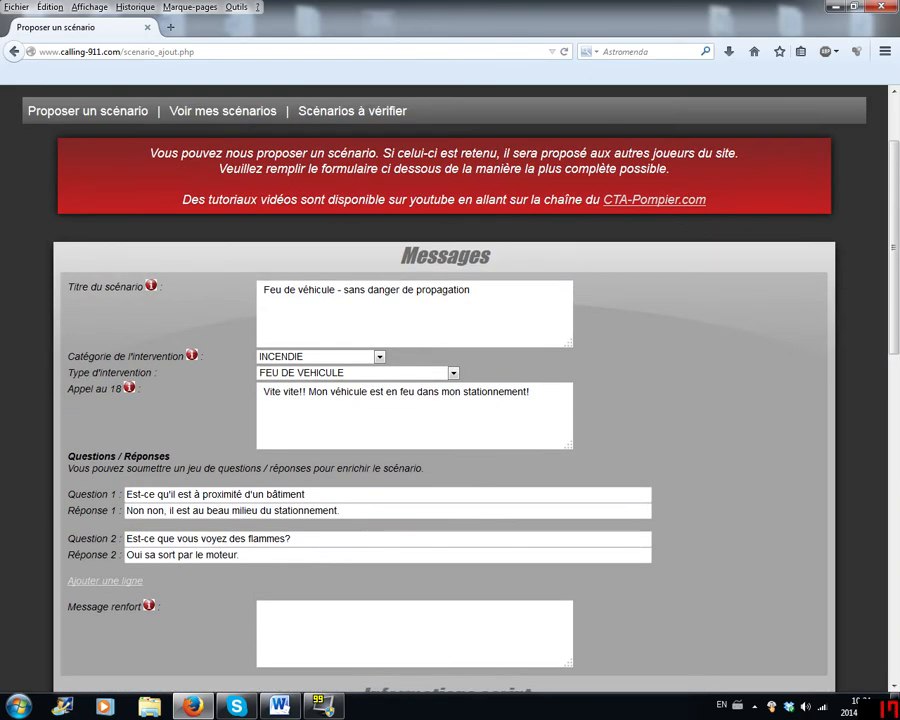
pyautogui.scroll(-5, 483, 263)
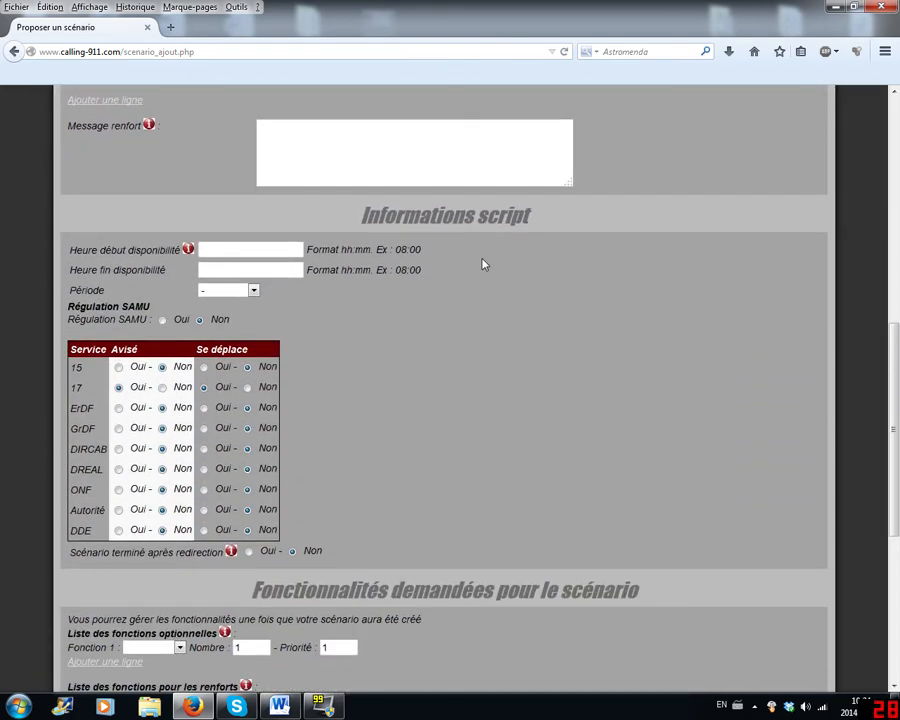
pyautogui.scroll(6, 481, 262)
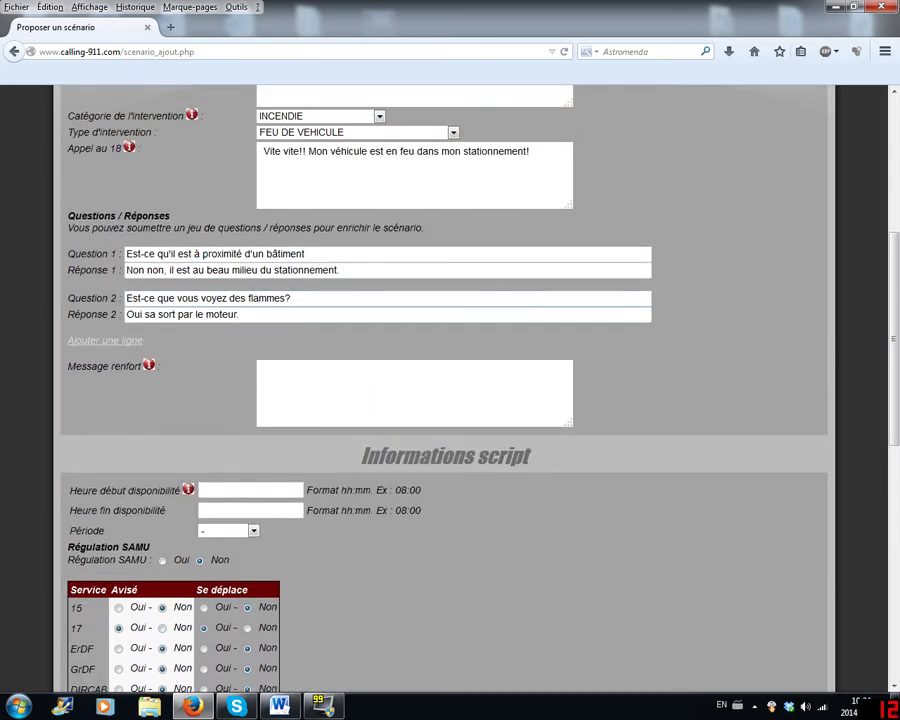
pyautogui.scroll(-5, 481, 262)
pyautogui.scroll(-1, 487, 351)
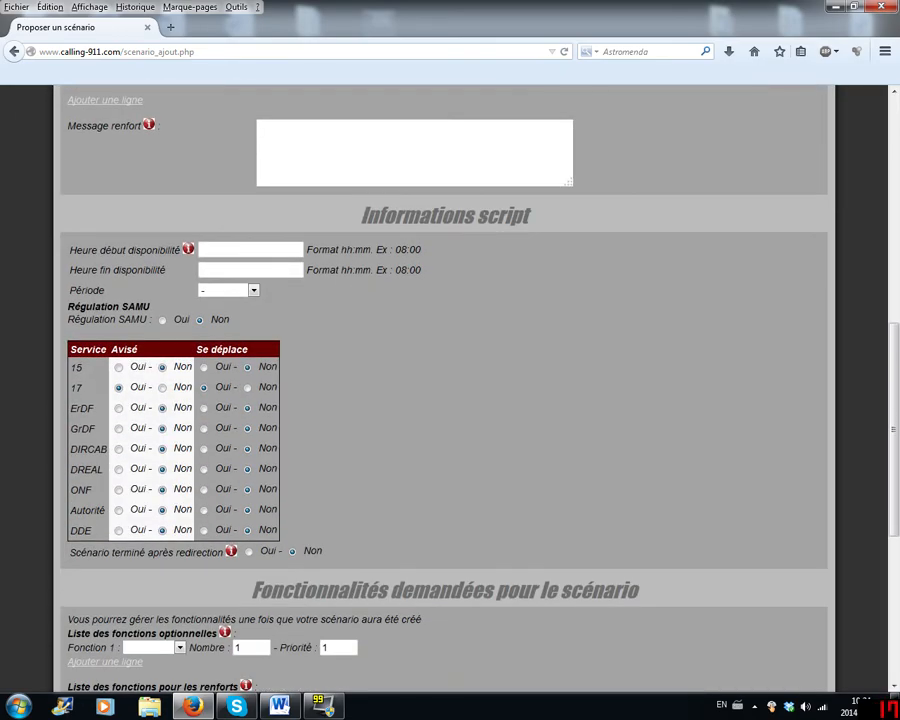
pyautogui.scroll(7, 620, 354)
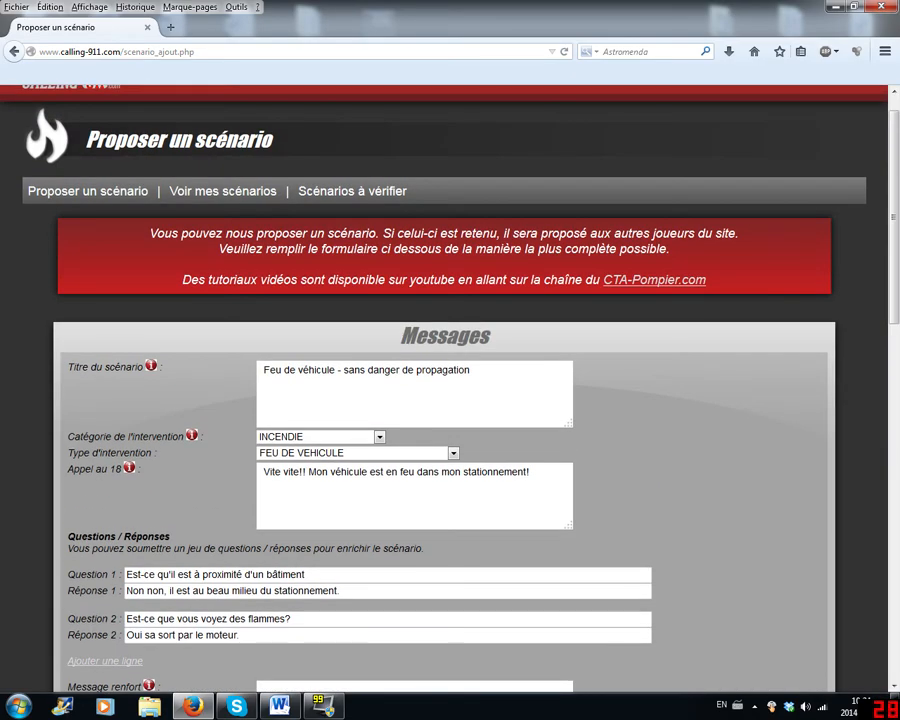
pyautogui.scroll(-1, 607, 367)
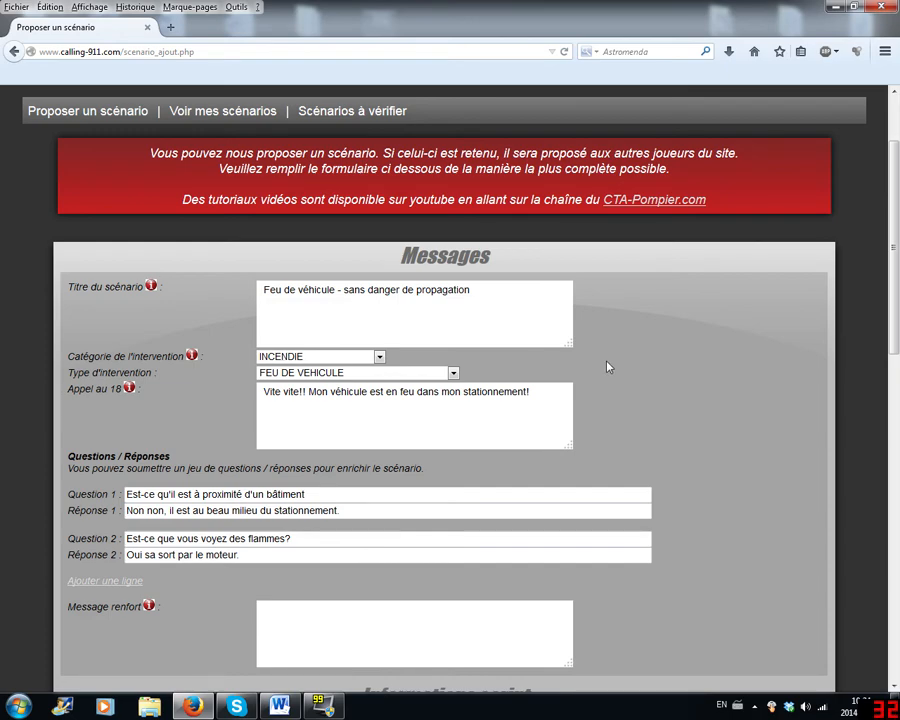
# - Review the Messages entries, the Régulation SAMU choice, the services table and the redirection option
pyautogui.scroll(-4, 539, 369)
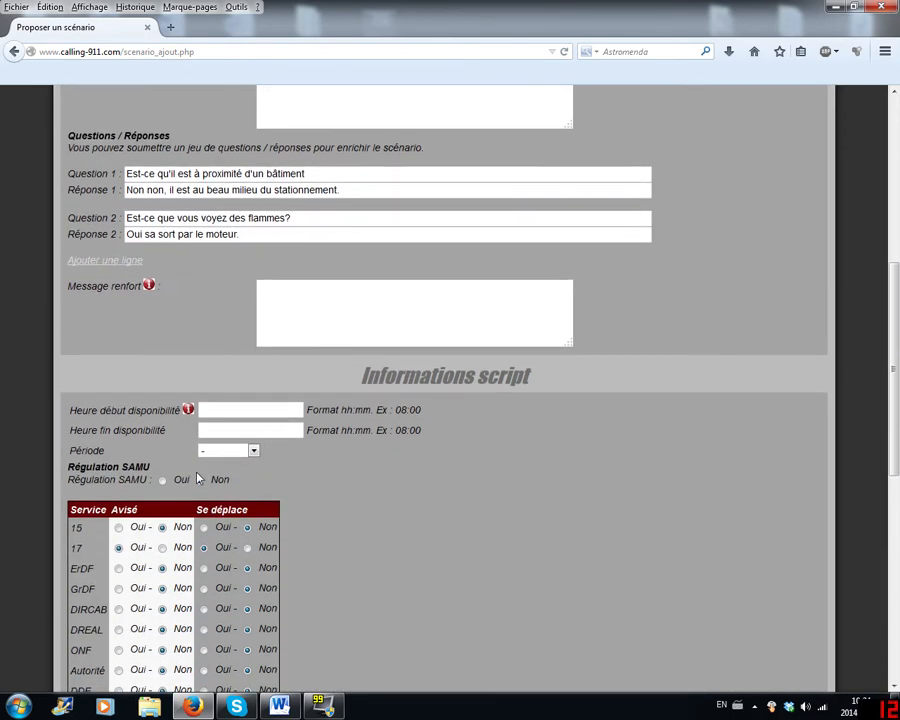
pyautogui.click(199, 480)
pyautogui.scroll(-3, 305, 479)
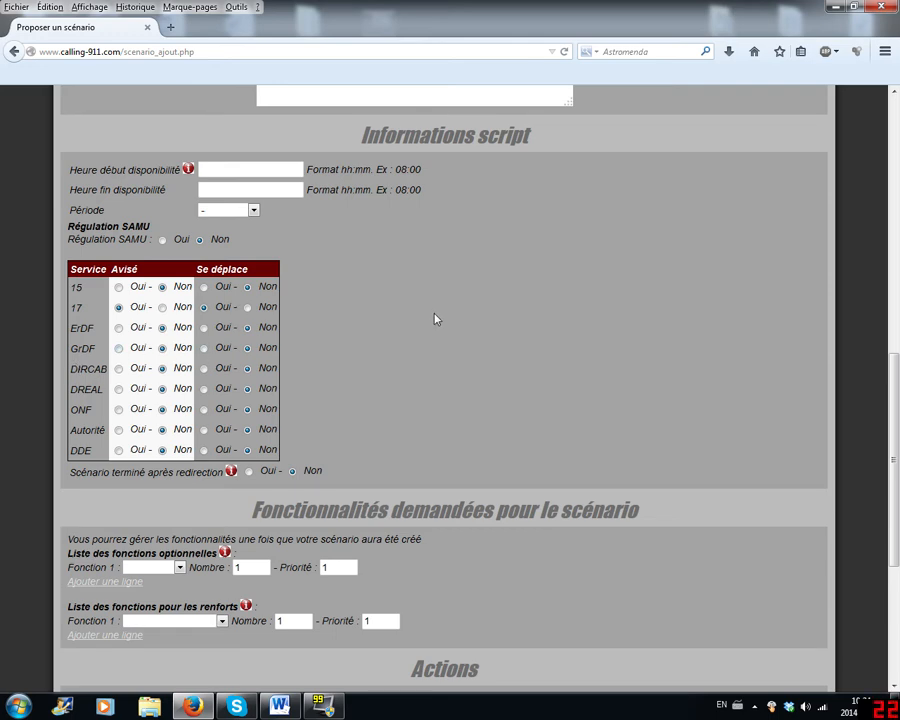
pyautogui.scroll(-2, 426, 333)
pyautogui.moveTo(110, 392); pyautogui.dragTo(223, 392)
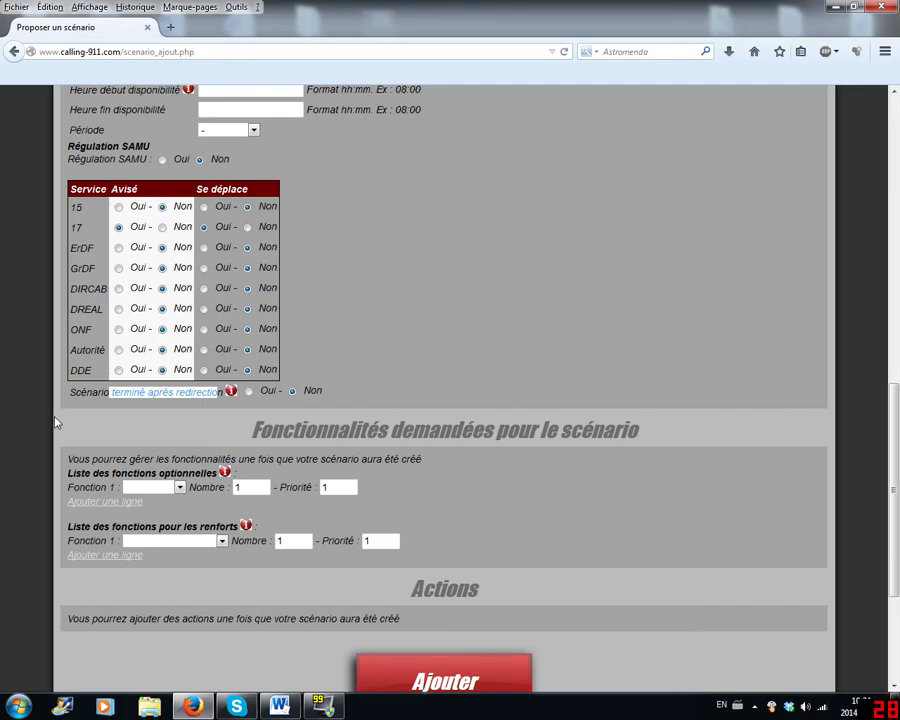
pyautogui.scroll(5, 426, 350)
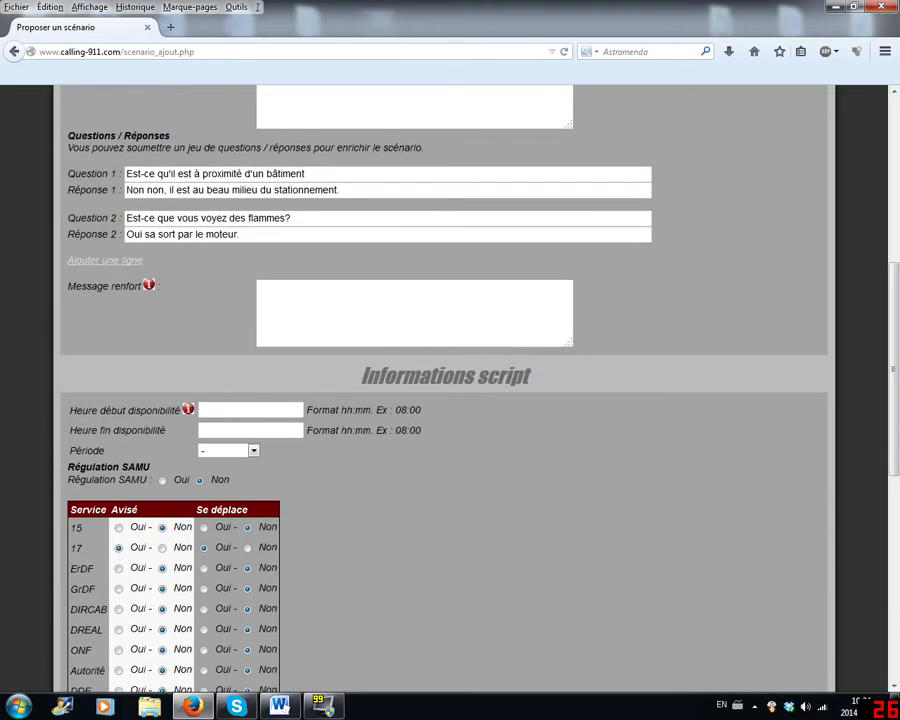
pyautogui.moveTo(68, 467); pyautogui.dragTo(129, 477)
pyautogui.click(129, 477)
# - Check the Scénario terminé après redirection option and submit the proposal form to add the scenario
pyautogui.scroll(-6, 129, 477)
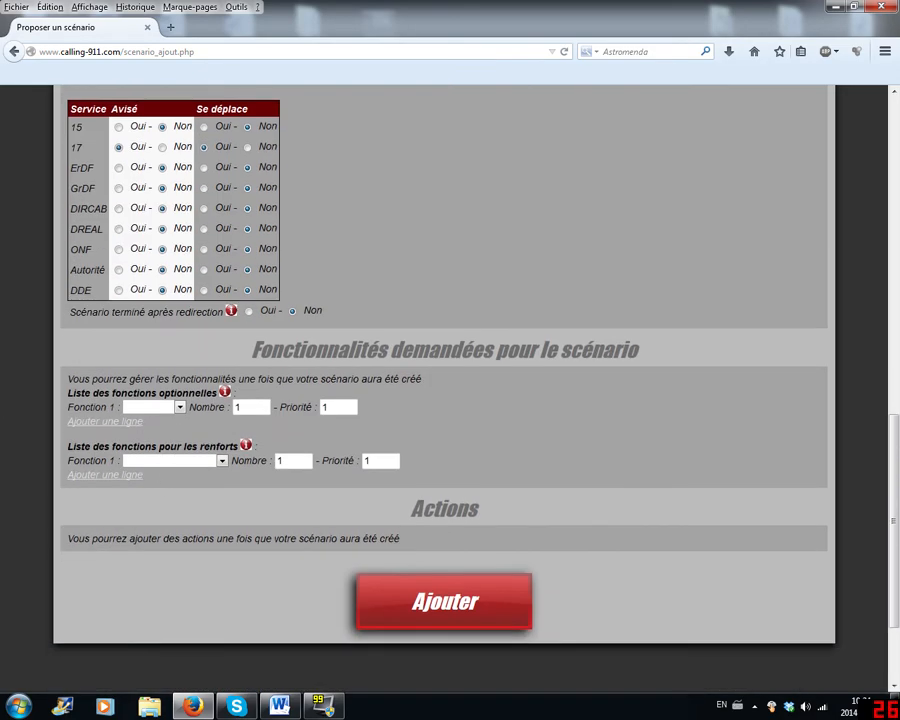
pyautogui.moveTo(76, 312); pyautogui.dragTo(303, 314)
pyautogui.click(517, 329)
pyautogui.click(441, 601)
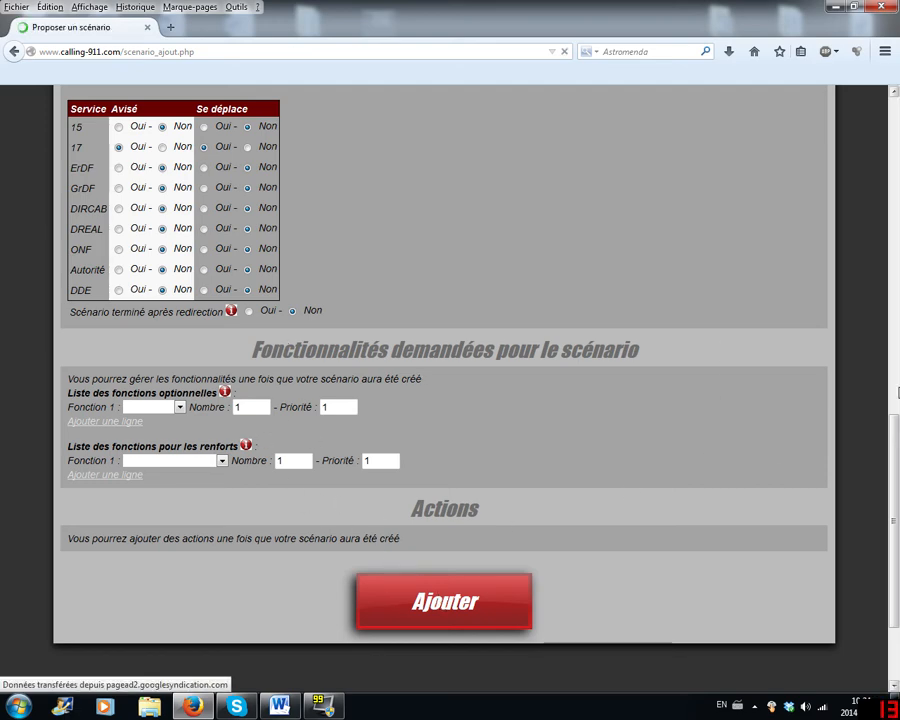
# - Examine the added scenario's messages, availability hours, services, requested functions, reinforcement groups and existing actions
pyautogui.scroll(-5, 828, 400)
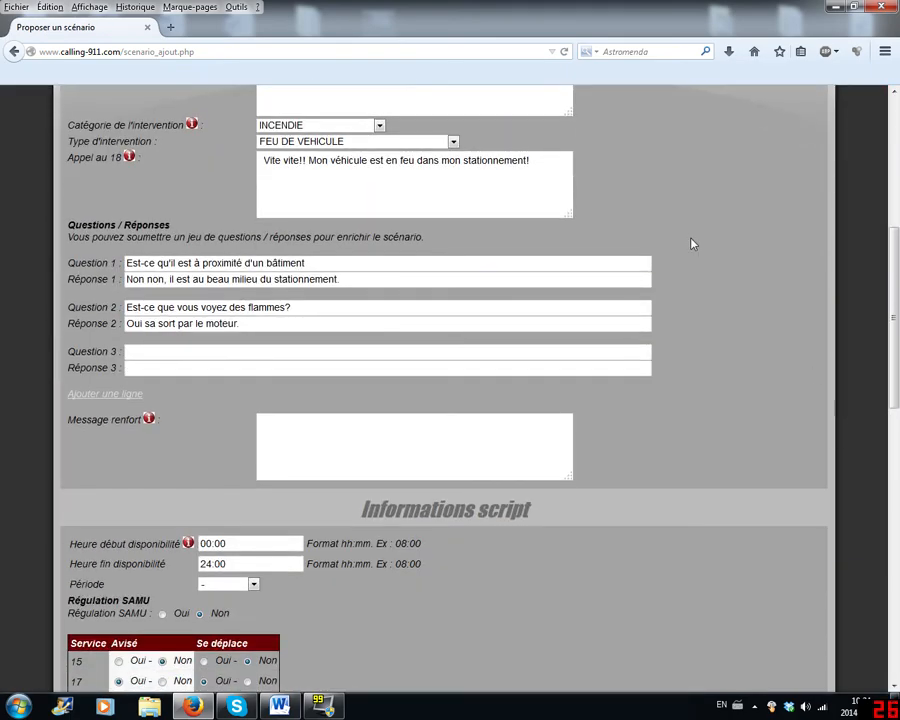
pyautogui.scroll(5, 691, 241)
pyautogui.scroll(-8, 318, 290)
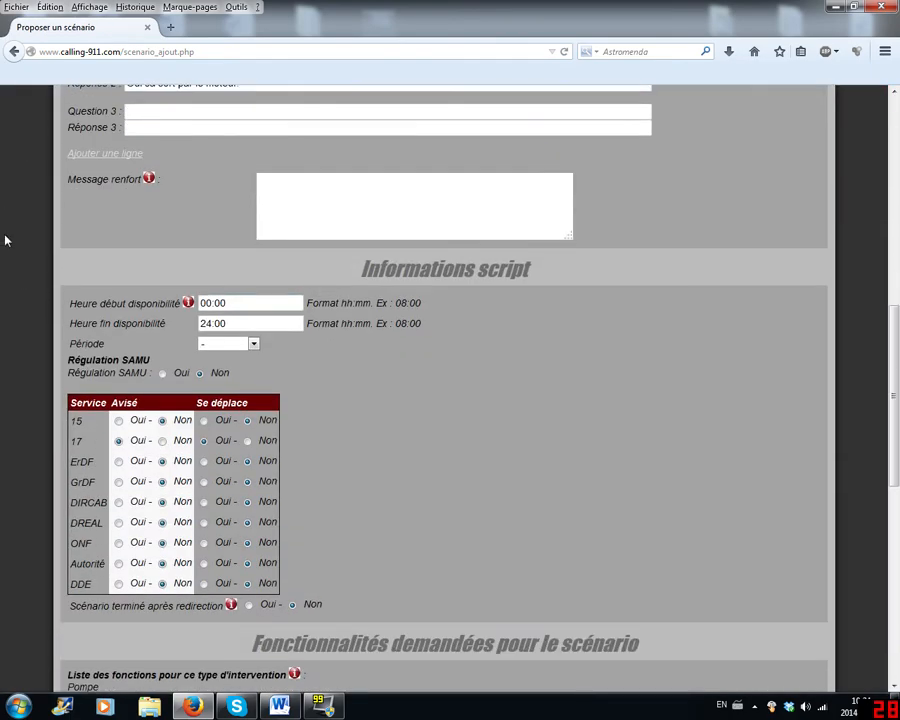
pyautogui.scroll(3, 625, 385)
pyautogui.scroll(-7, 334, 380)
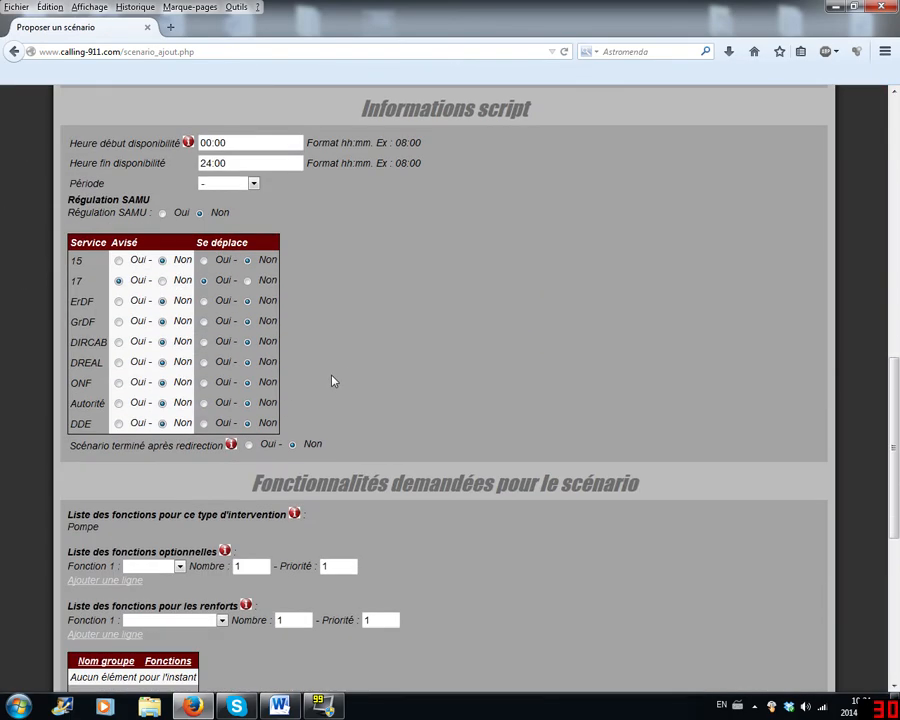
pyautogui.scroll(-4, 390, 369)
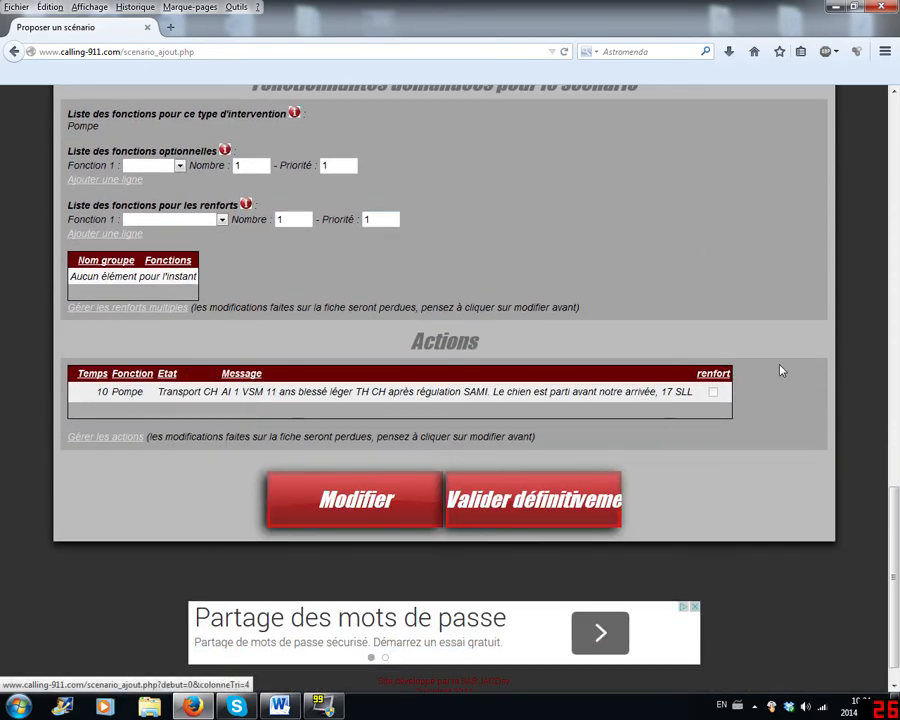
pyautogui.scroll(3, 400, 300)
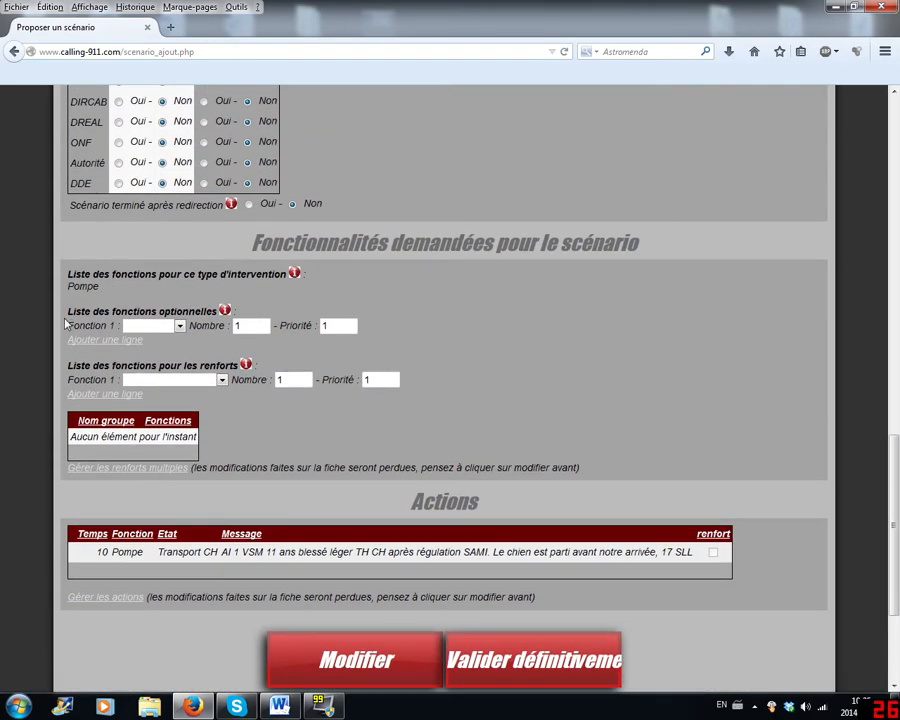
pyautogui.scroll(8, 255, 337)
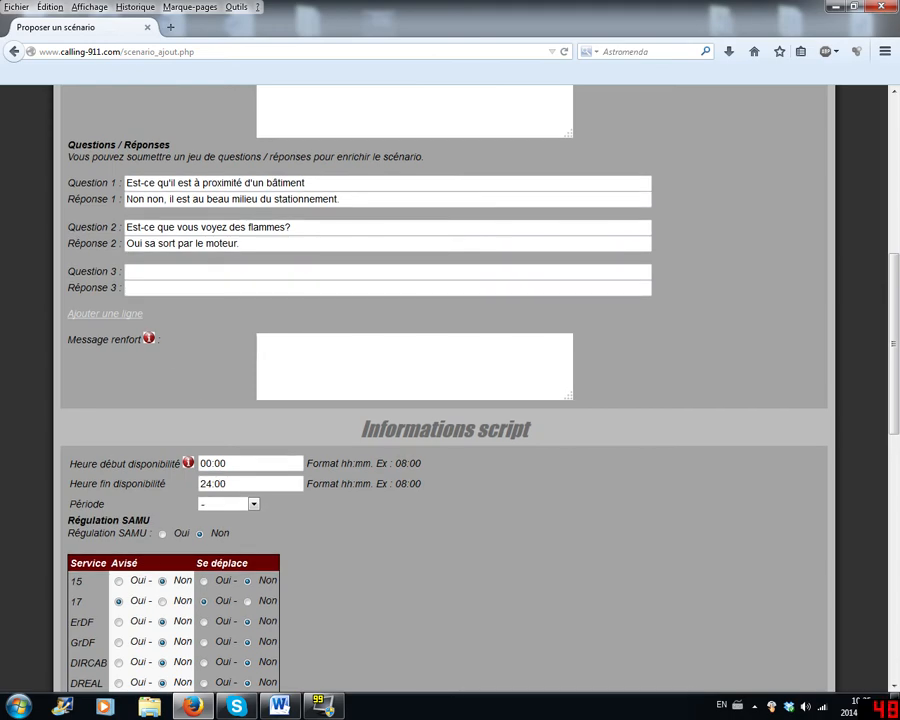
pyautogui.scroll(-3, 284, 288)
pyautogui.scroll(-6, 434, 380)
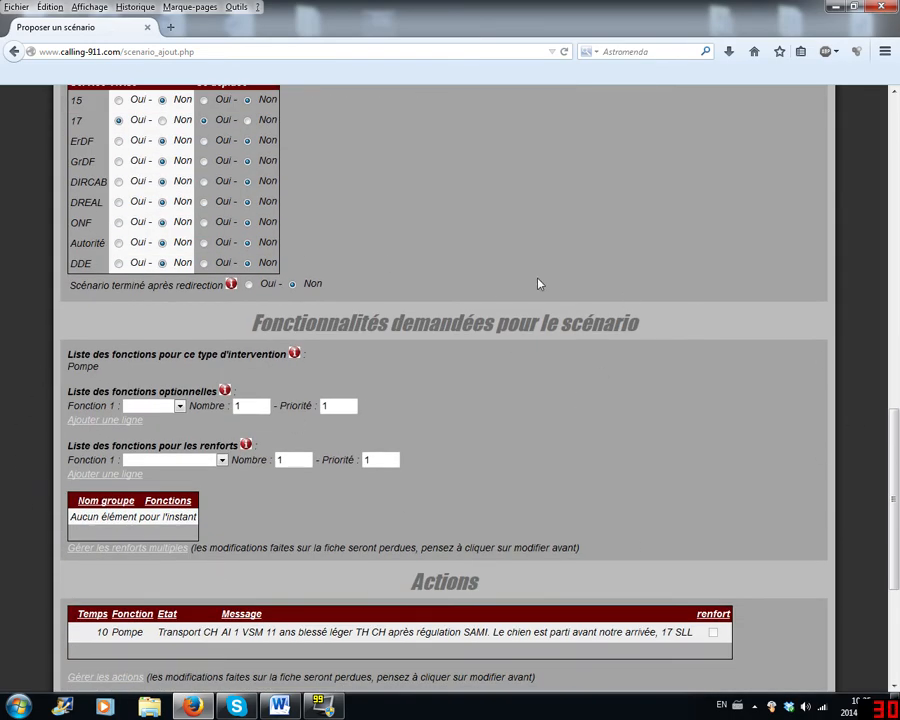
pyautogui.scroll(12, 708, 339)
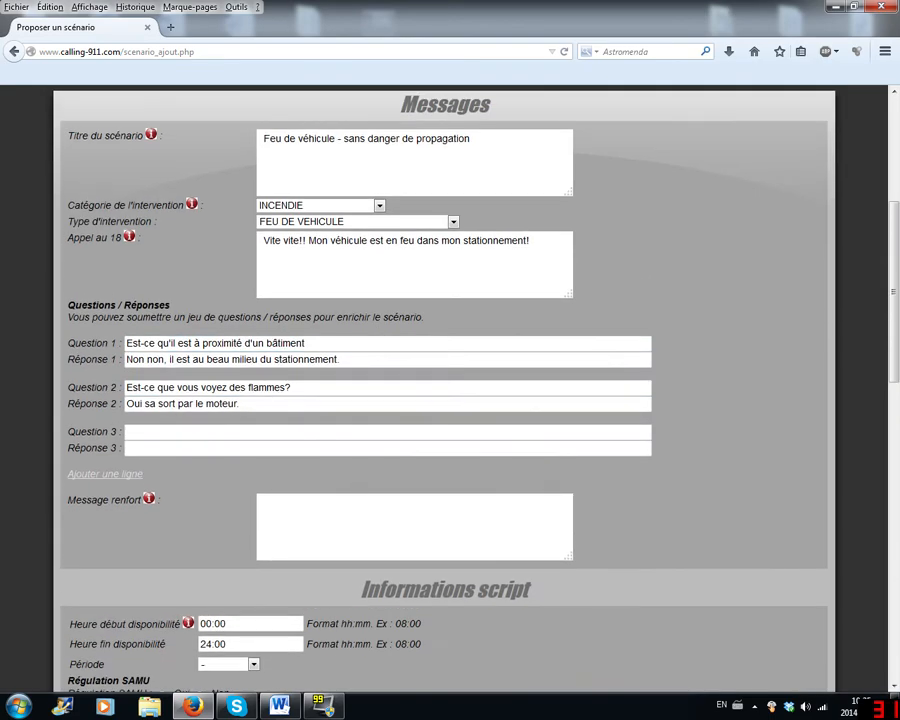
pyautogui.scroll(1, 576, 600)
pyautogui.scroll(-4, 576, 600)
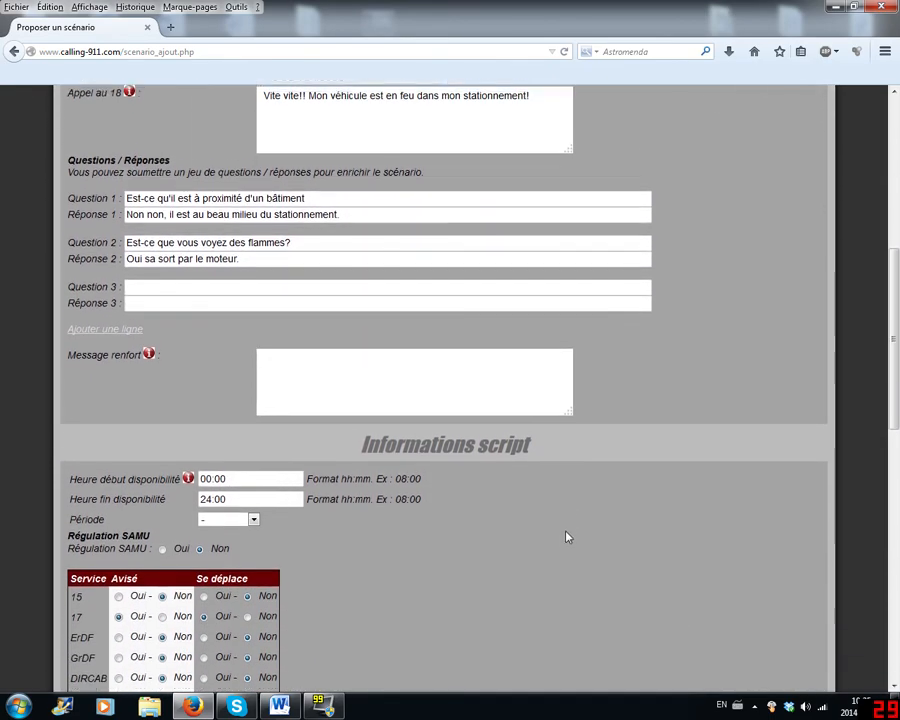
pyautogui.scroll(-5, 566, 535)
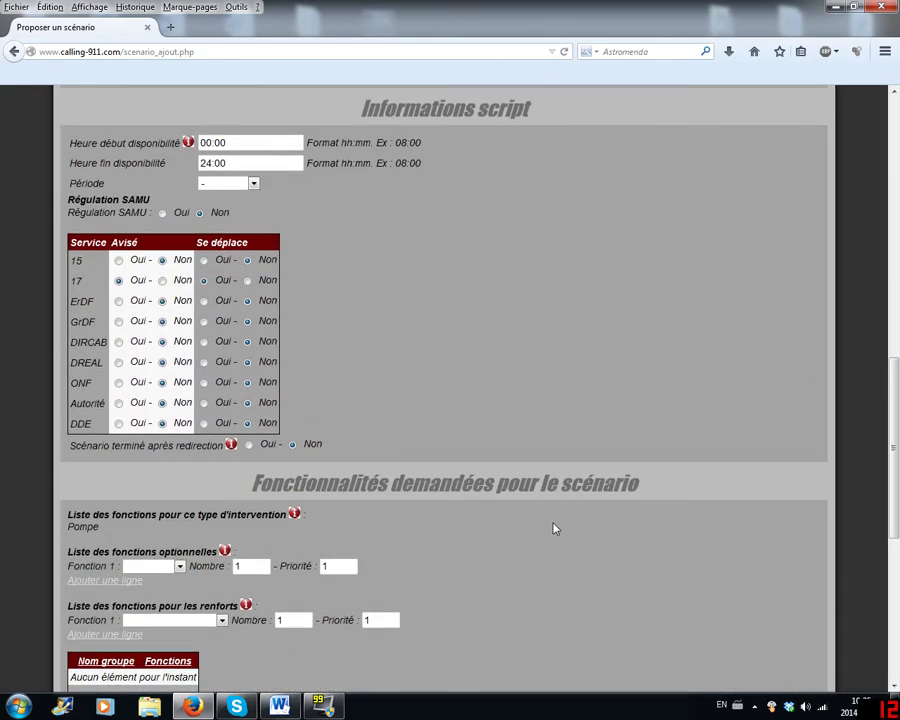
pyautogui.scroll(4, 552, 526)
pyautogui.scroll(1, 594, 513)
pyautogui.scroll(-5, 594, 513)
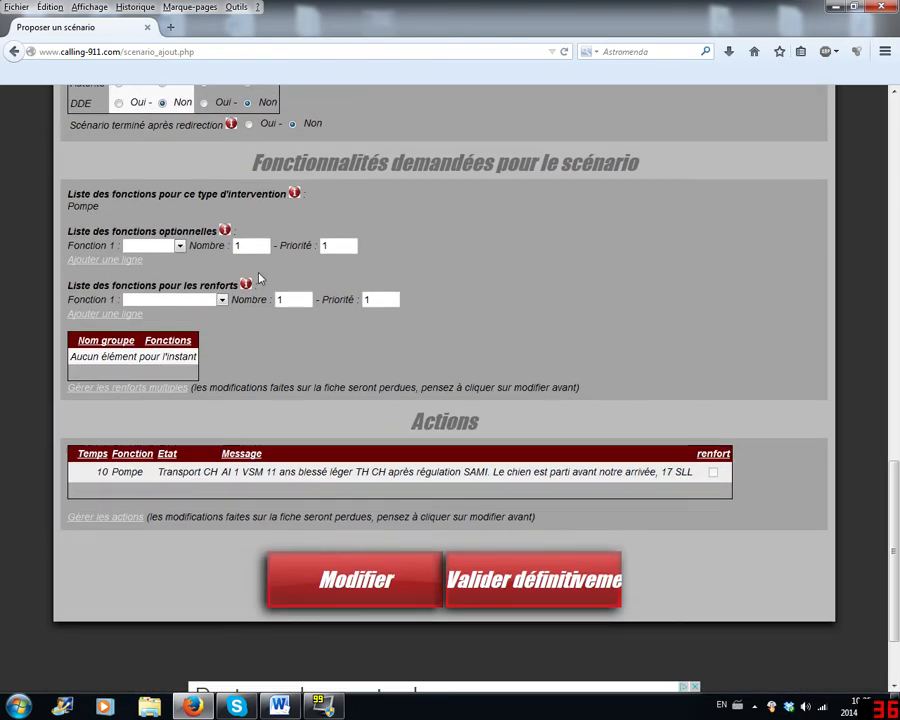
pyautogui.scroll(3, 103, 342)
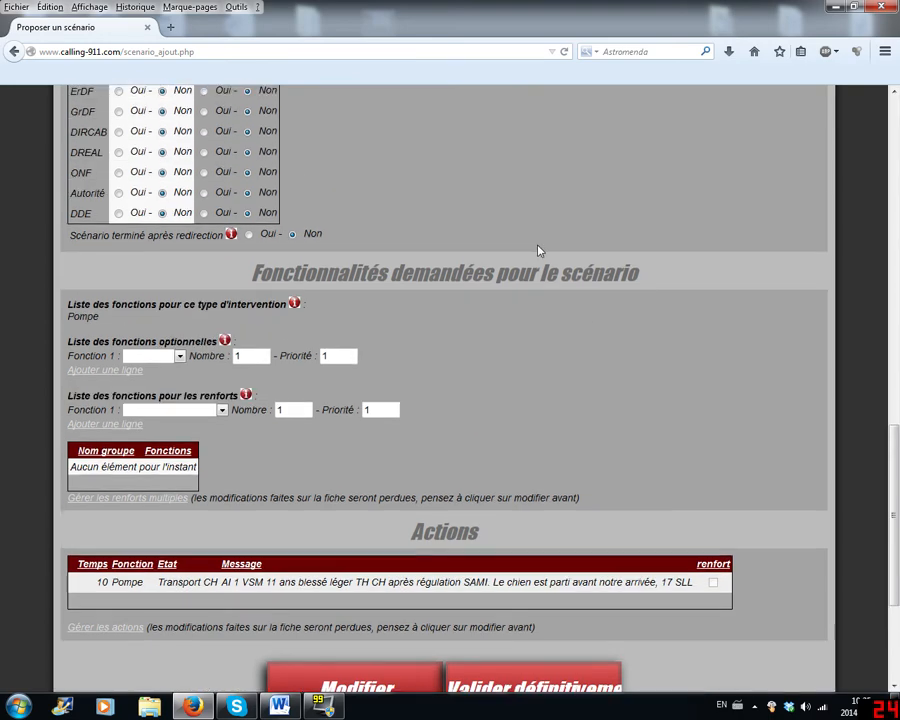
pyautogui.scroll(12, 103, 342)
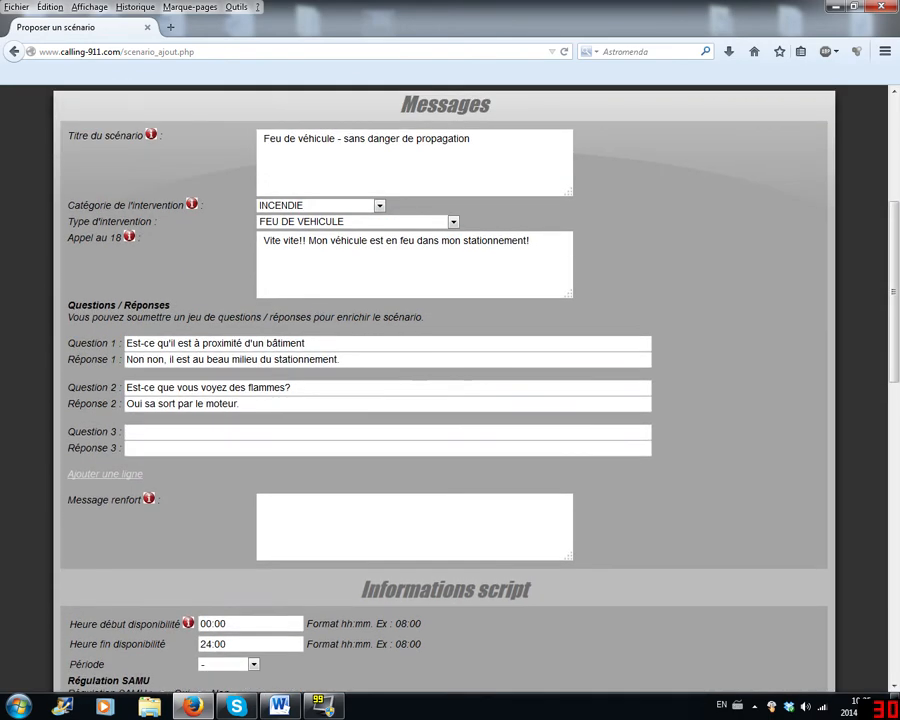
pyautogui.scroll(-10, 276, 350)
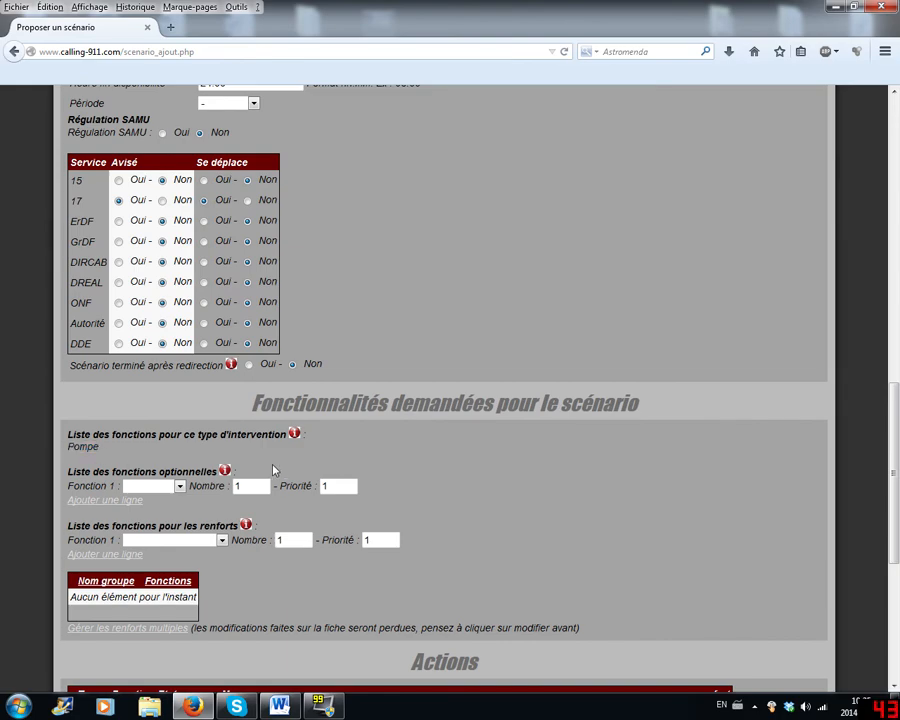
pyautogui.scroll(5, 275, 468)
pyautogui.scroll(-6, 405, 460)
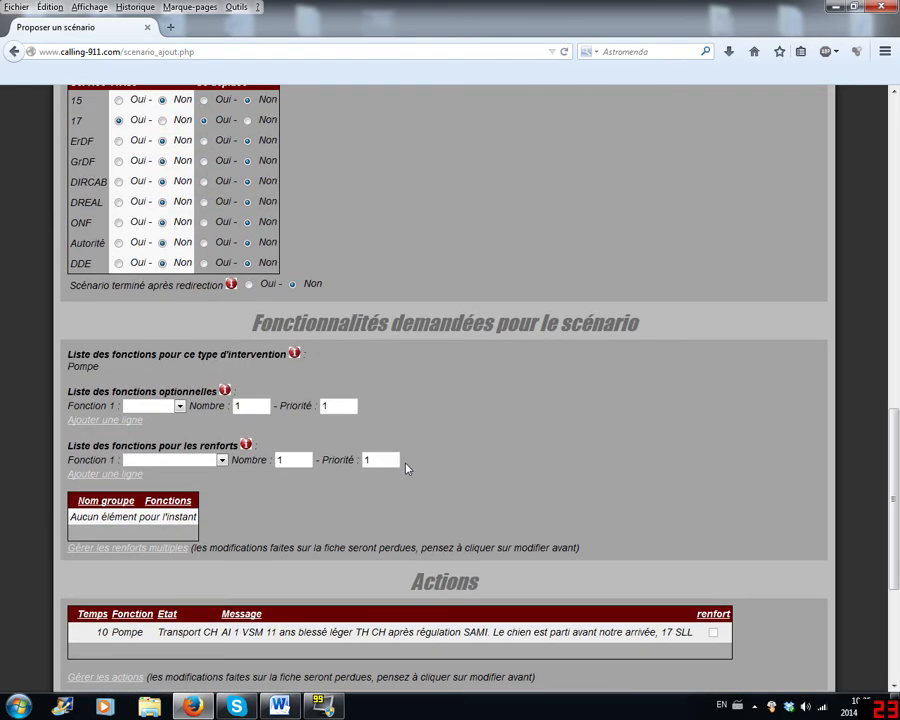
pyautogui.scroll(6, 378, 342)
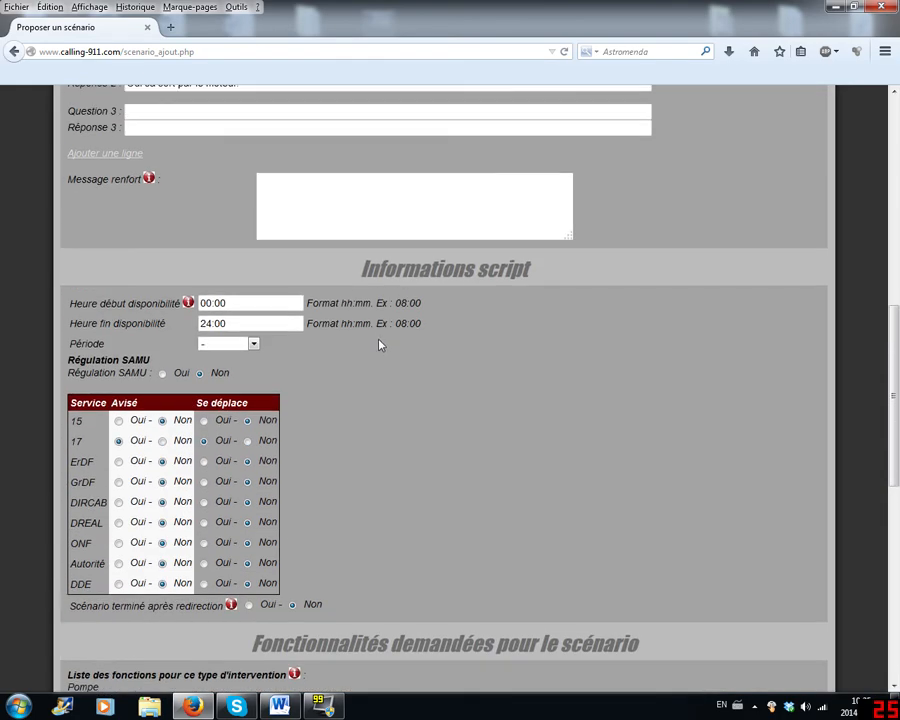
pyautogui.scroll(-9, 491, 461)
pyautogui.scroll(8, 580, 390)
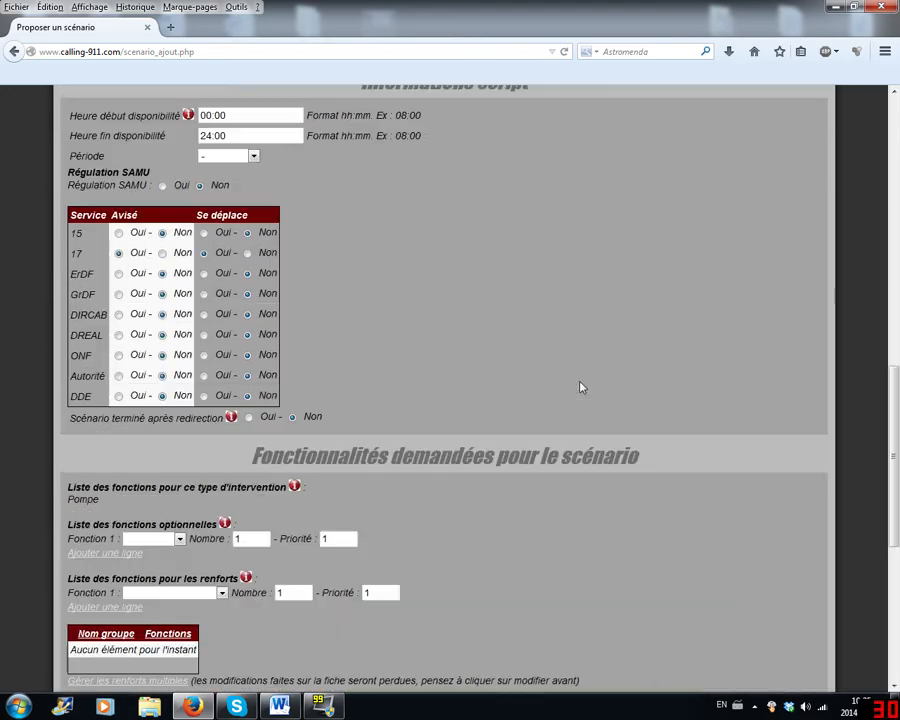
pyautogui.scroll(9, 585, 399)
pyautogui.scroll(-18, 582, 403)
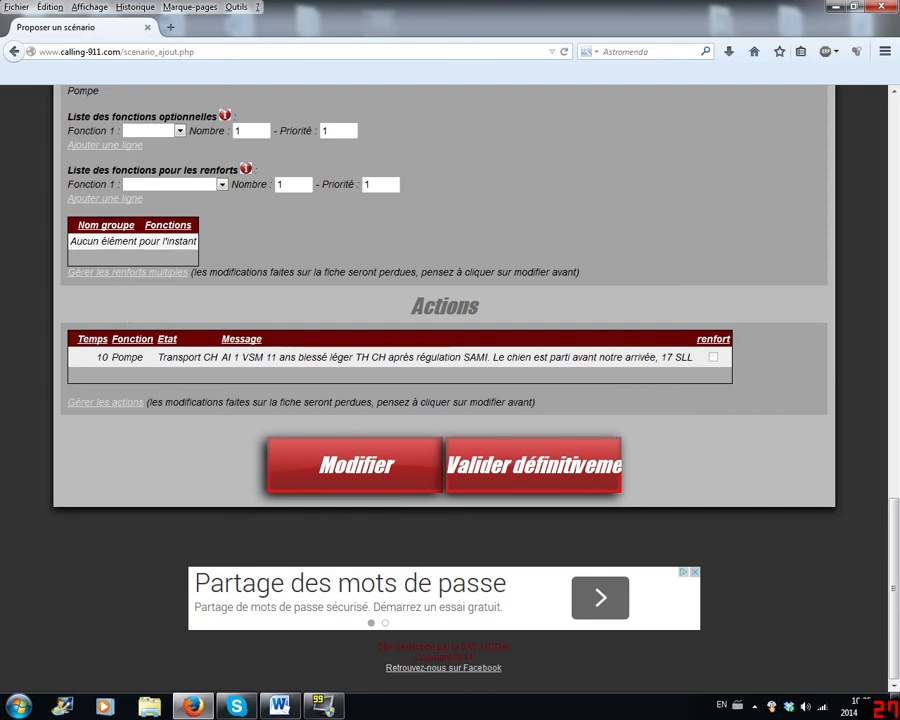
# - Open the scenario's action management and delete the existing Pompe action with the Transport CH state
pyautogui.moveTo(103, 357); pyautogui.dragTo(690, 362)
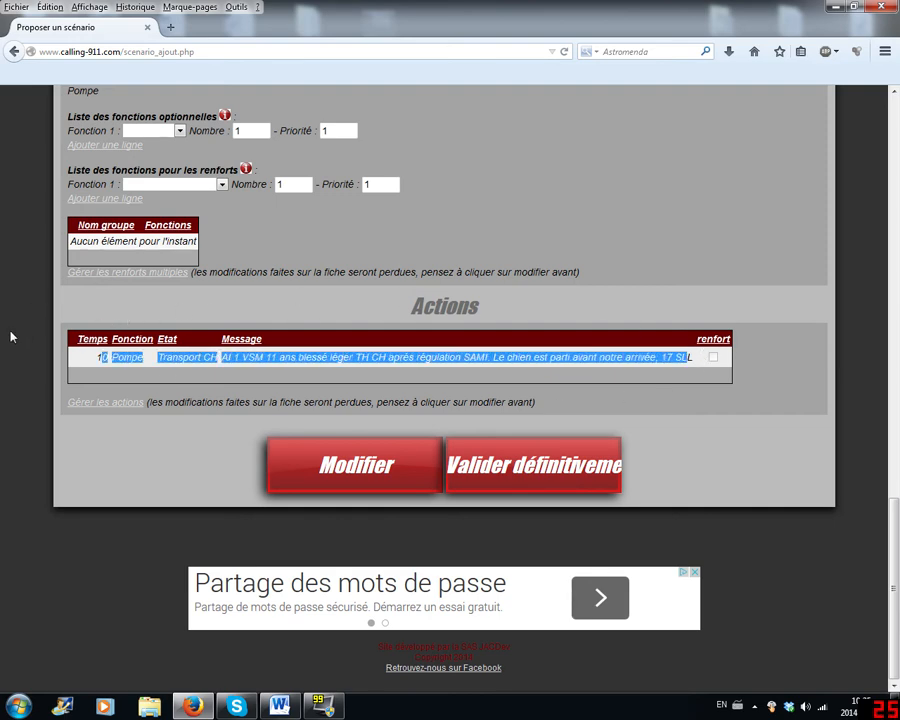
pyautogui.click(76, 362)
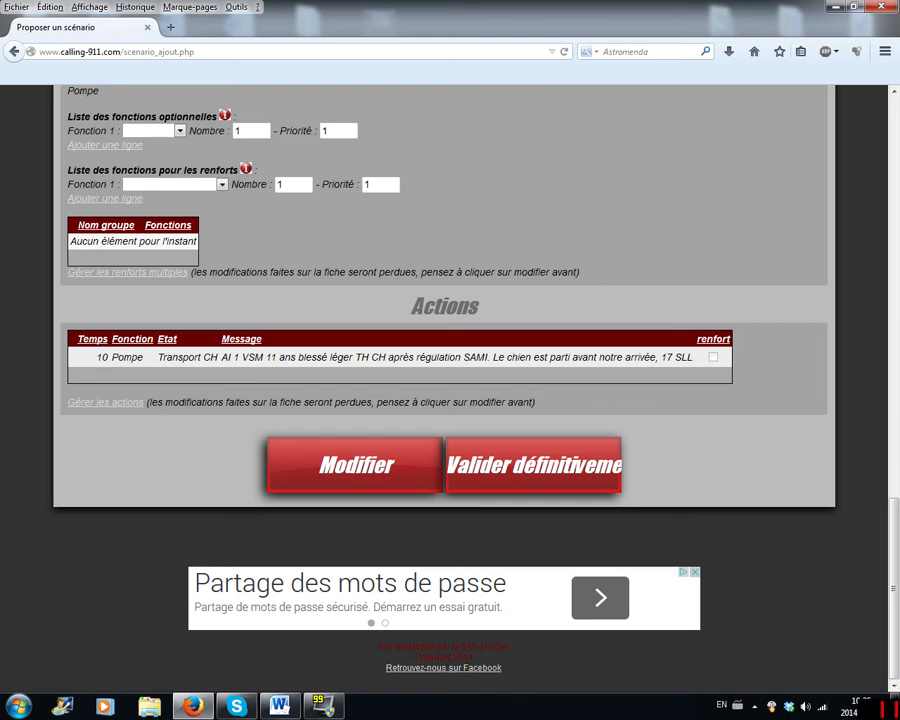
pyautogui.click(135, 402)
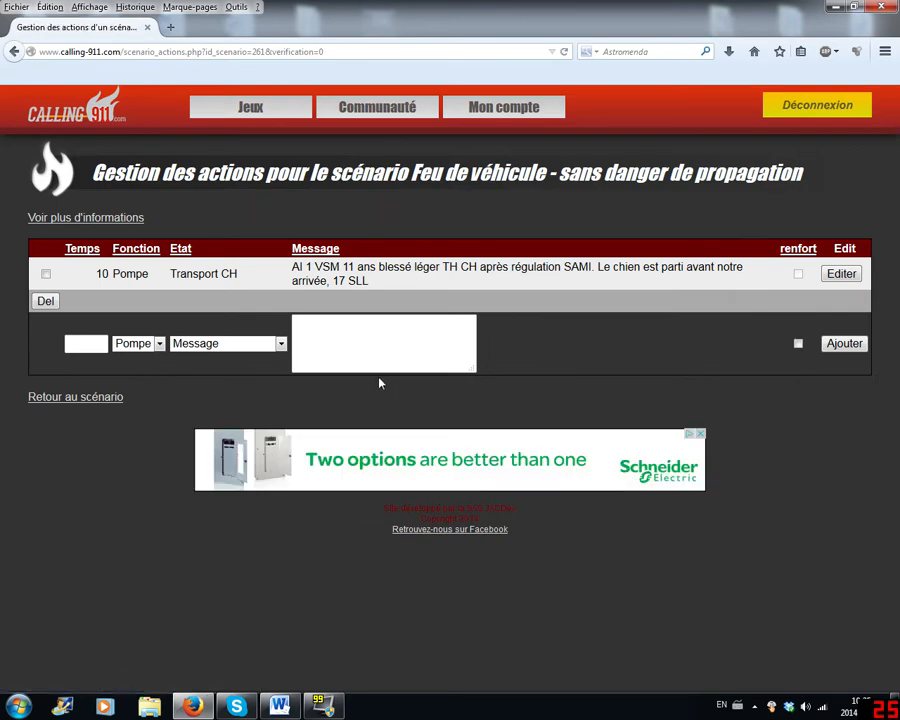
pyautogui.click(45, 272)
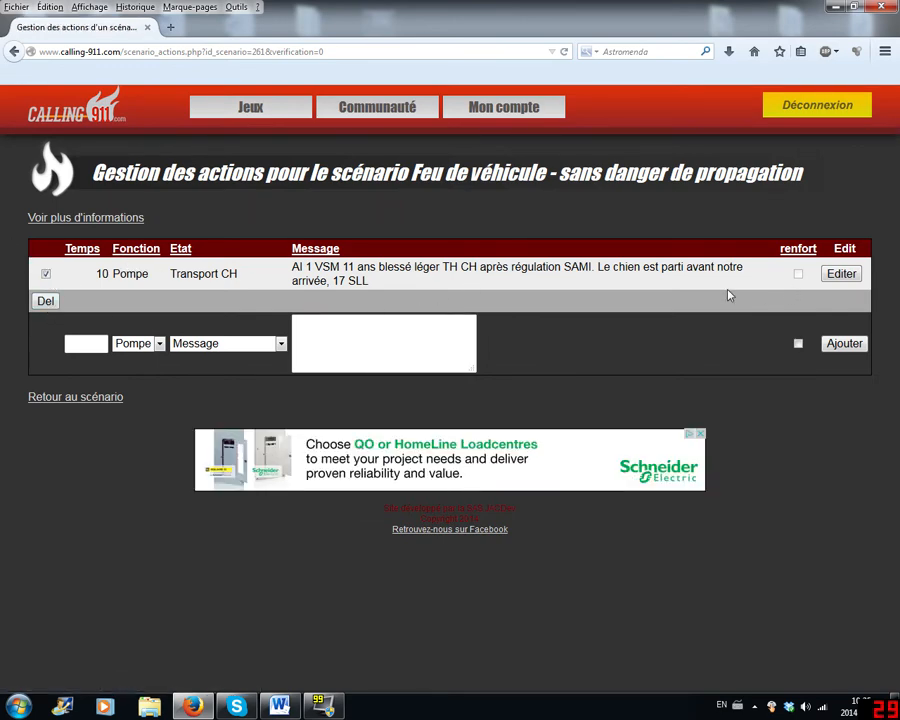
pyautogui.click(47, 302)
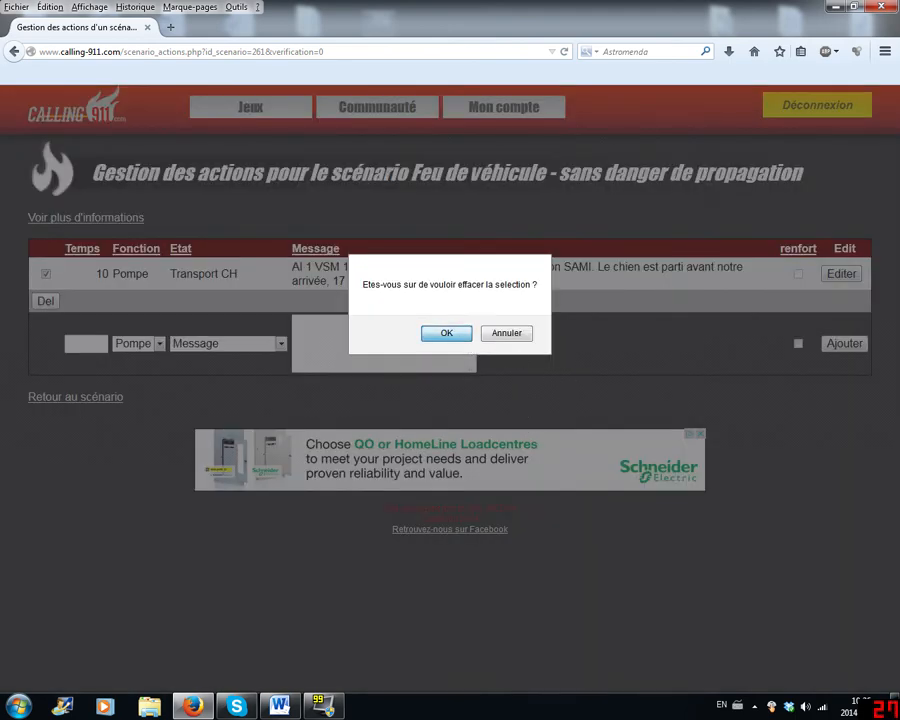
pyautogui.click(446, 331)
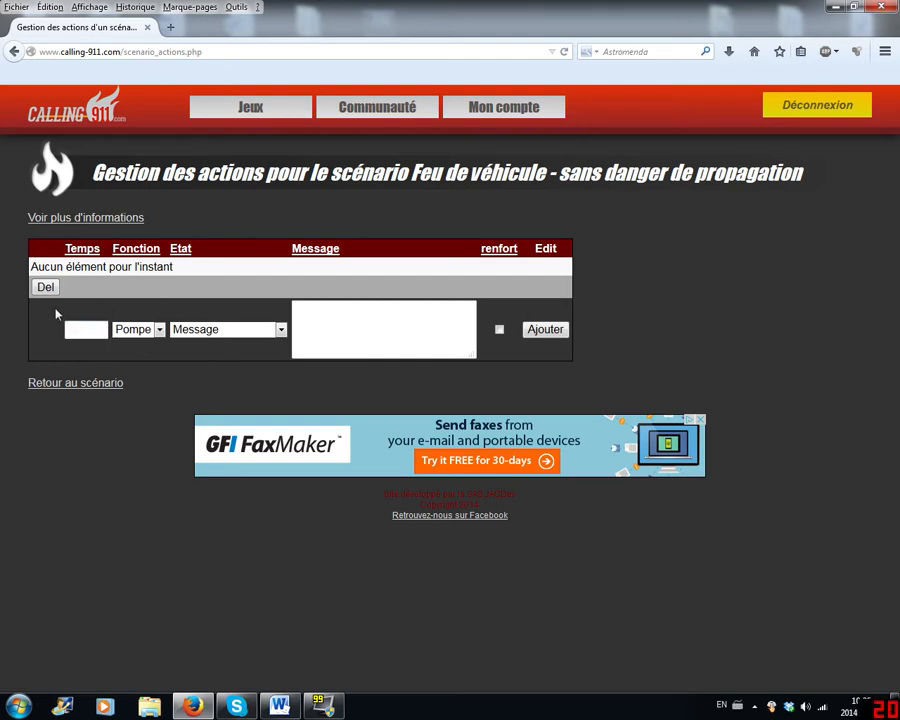
# - Set the new action's Temps to 1 with Pompe as Fonction and Message as Etat
pyautogui.click(155, 331)
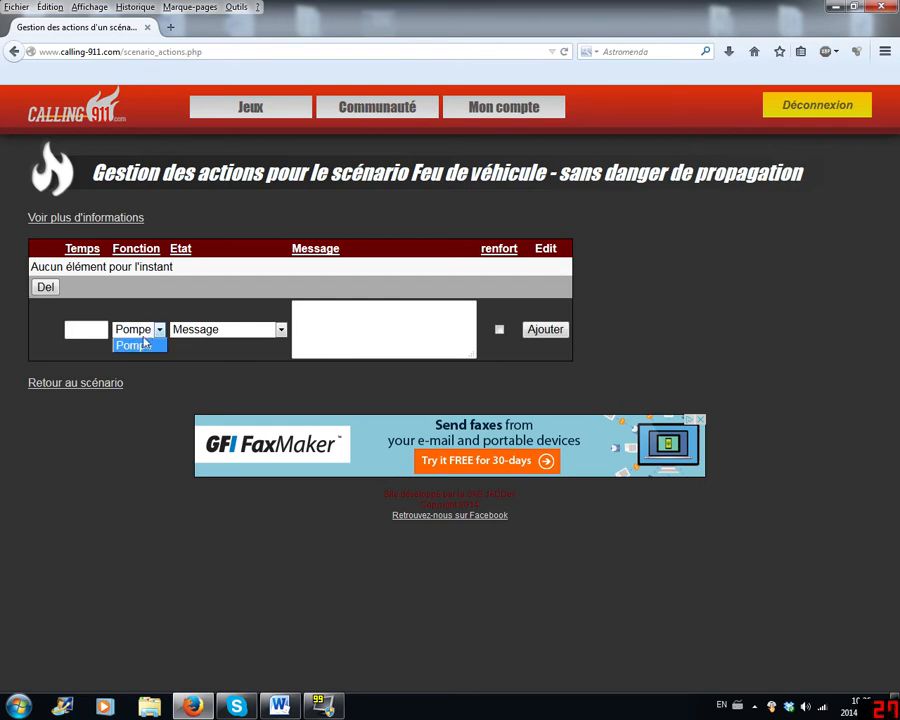
pyautogui.click(140, 343)
pyautogui.click(75, 328)
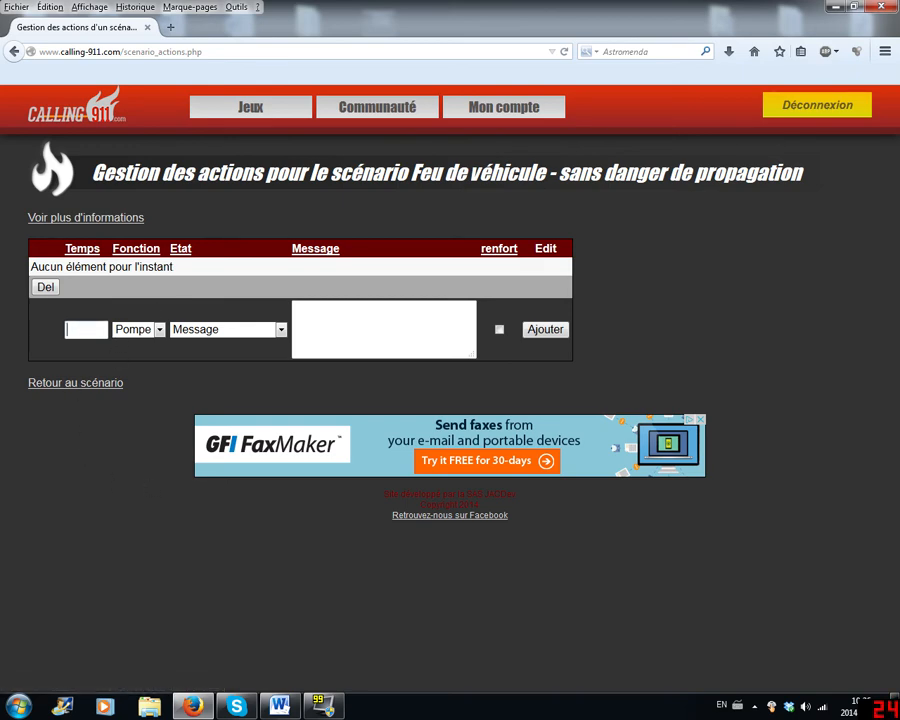
pyautogui.write('1')
pyautogui.click(194, 369)
pyautogui.click(158, 331)
pyautogui.click(179, 331)
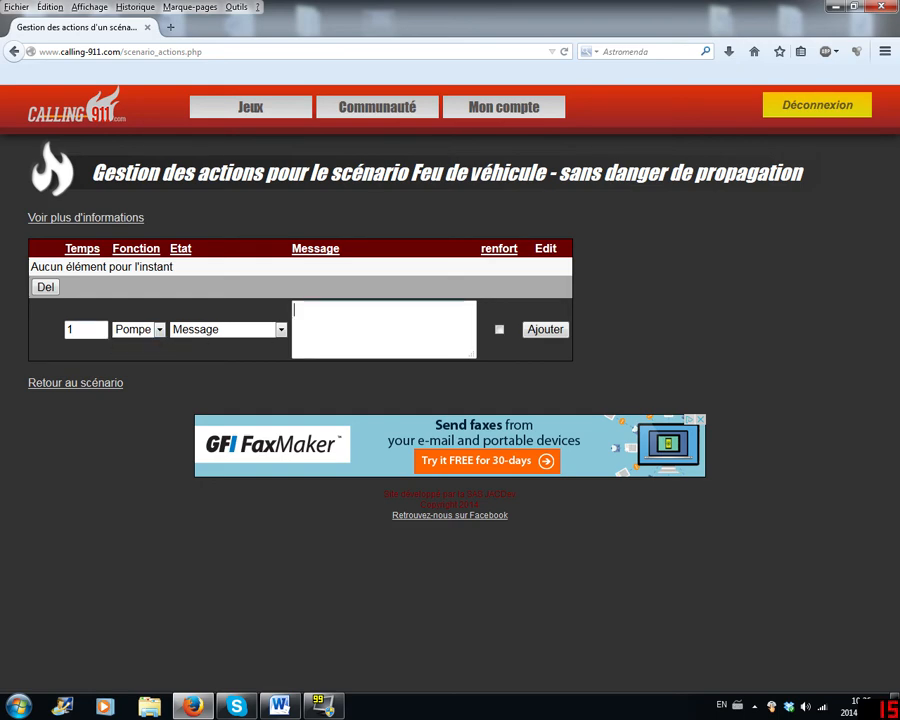
# - Enter the message "10-17, véhicule complètement embrasé, 10-07. Aucun danger de propagation." and add the action to the scenario
pyautogui.write('10-17, véhicule co')
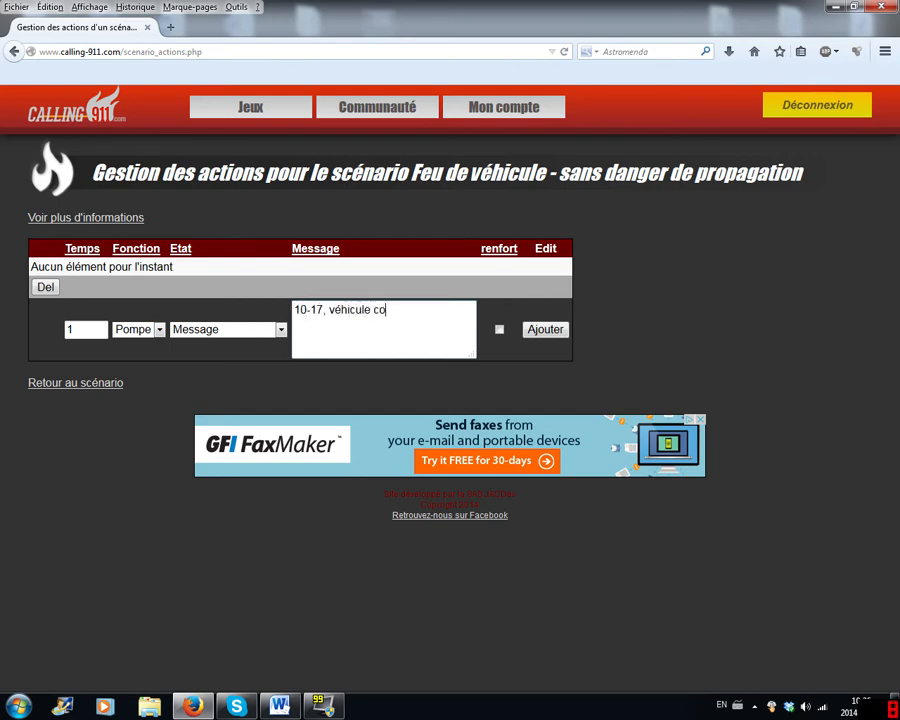
pyautogui.write('mplètement e,m')
pyautogui.press('BackSpace')
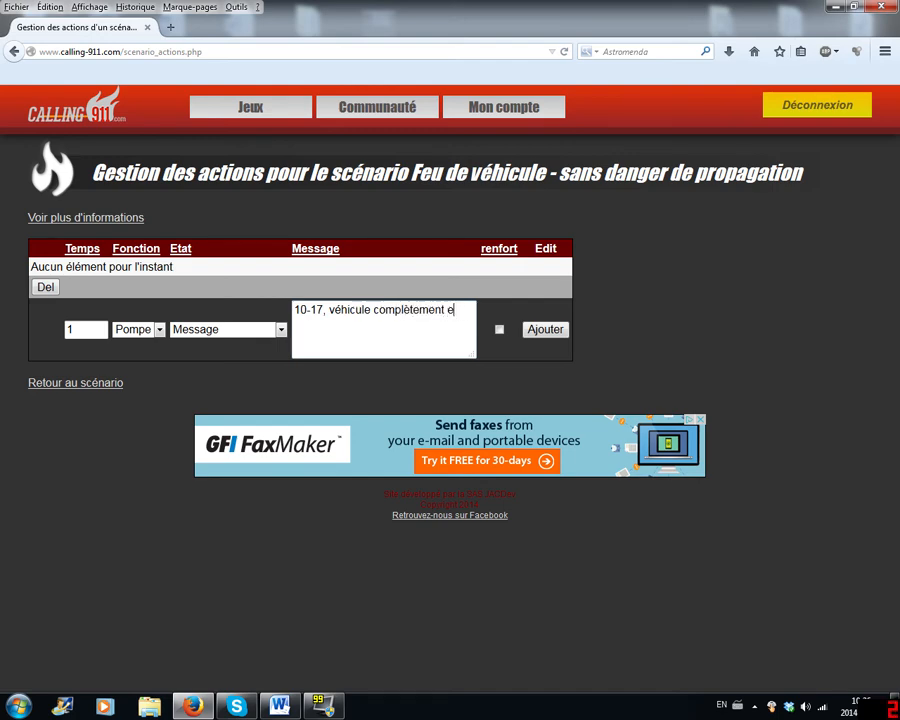
pyautogui.write('mbrasé, 10-07')
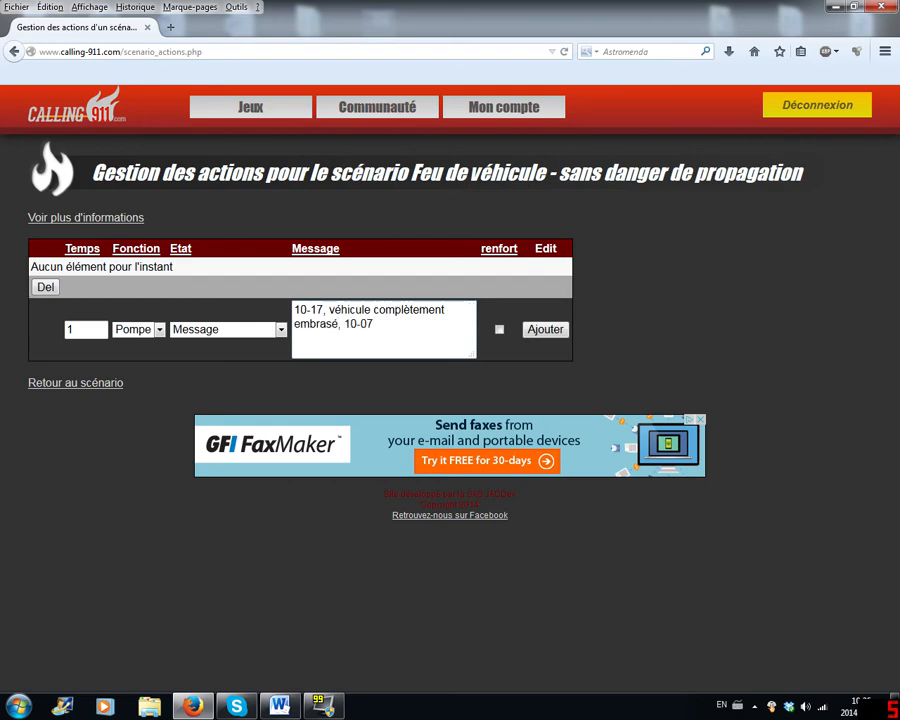
pyautogui.write('. Aucun danger de propagatio')
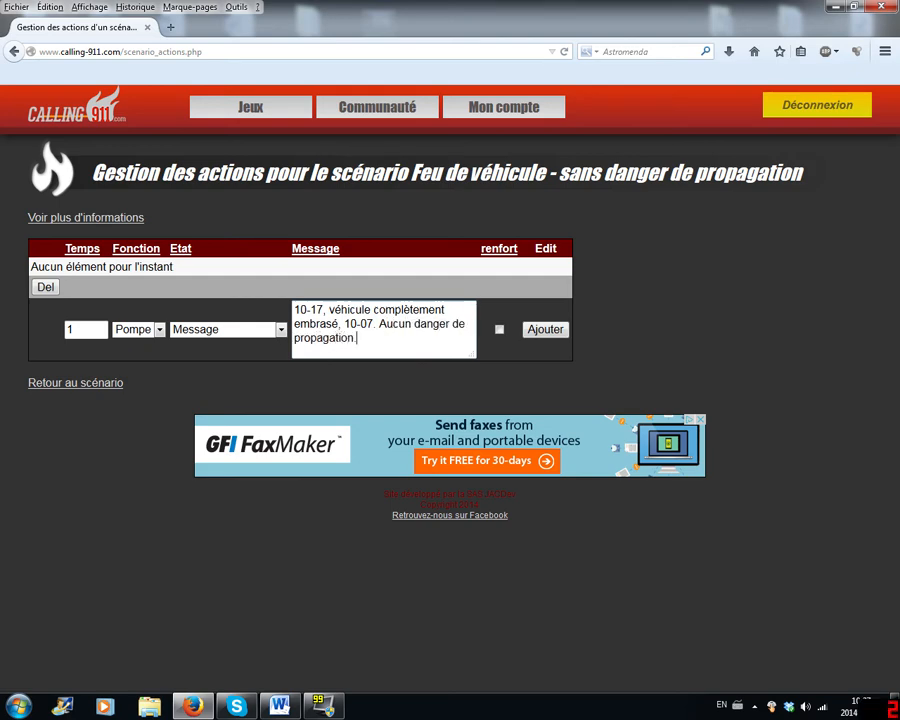
pyautogui.write('n.')
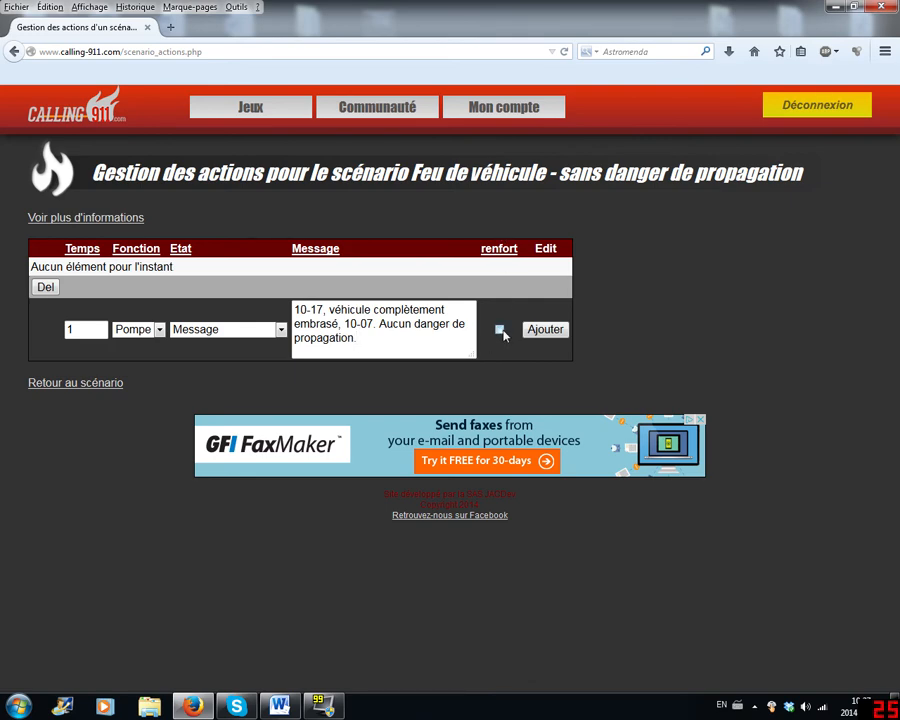
pyautogui.click(552, 334)
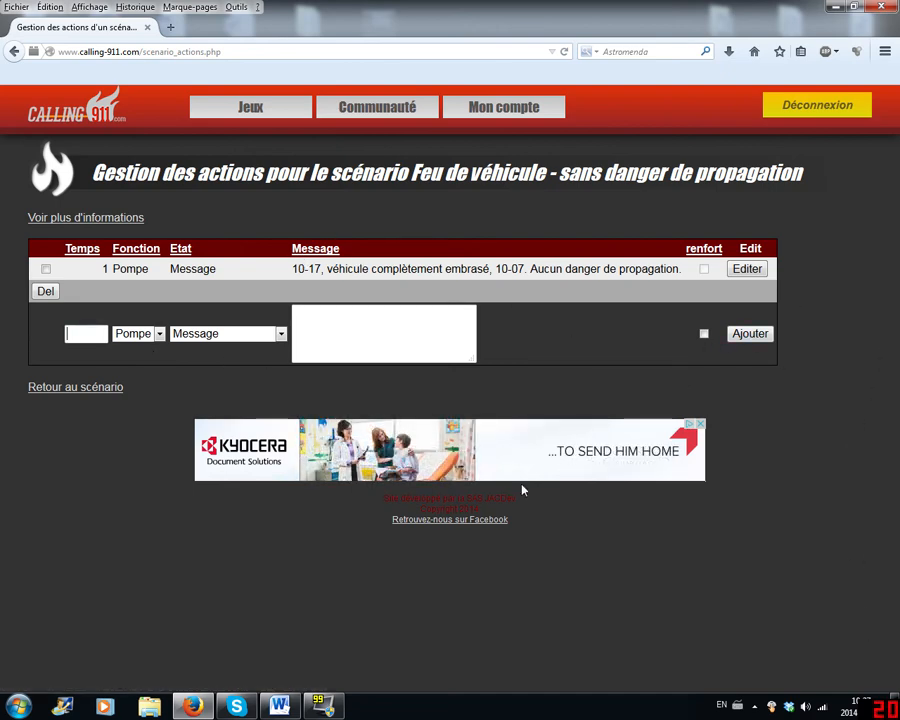
# - Add a Pompe action of Etat Message at Temps 15 reading "Incendie, code 10-10. Police sur les lieux."
pyautogui.write('15')
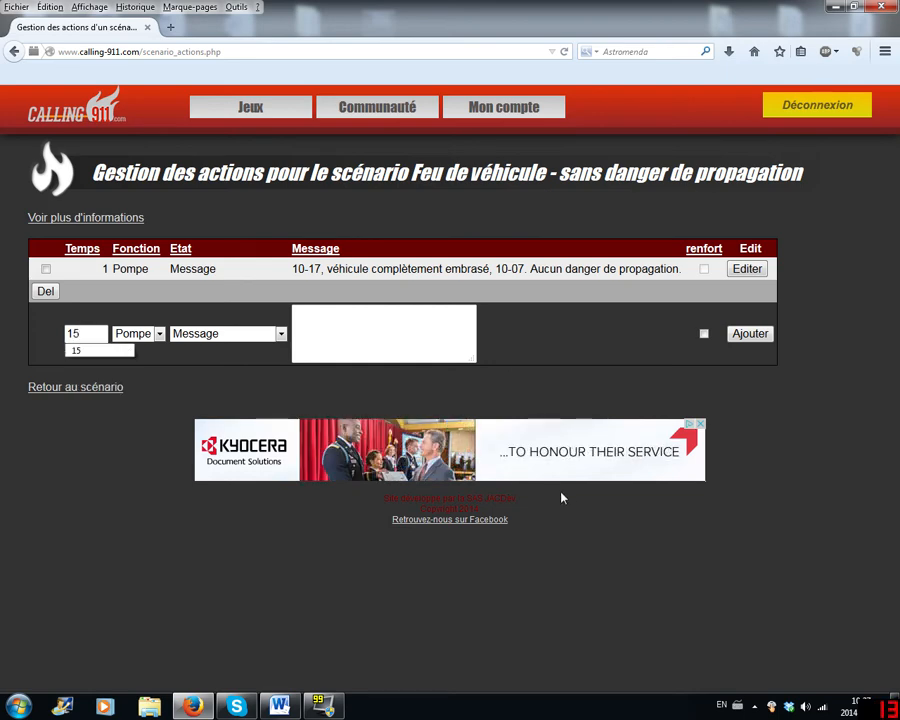
pyautogui.click(127, 352)
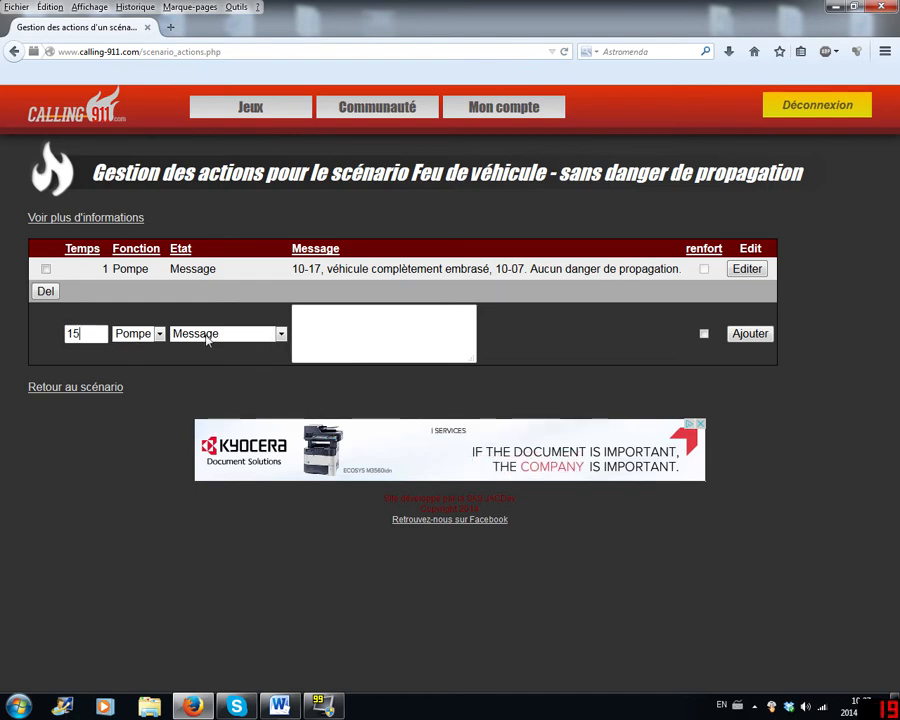
pyautogui.click(350, 334)
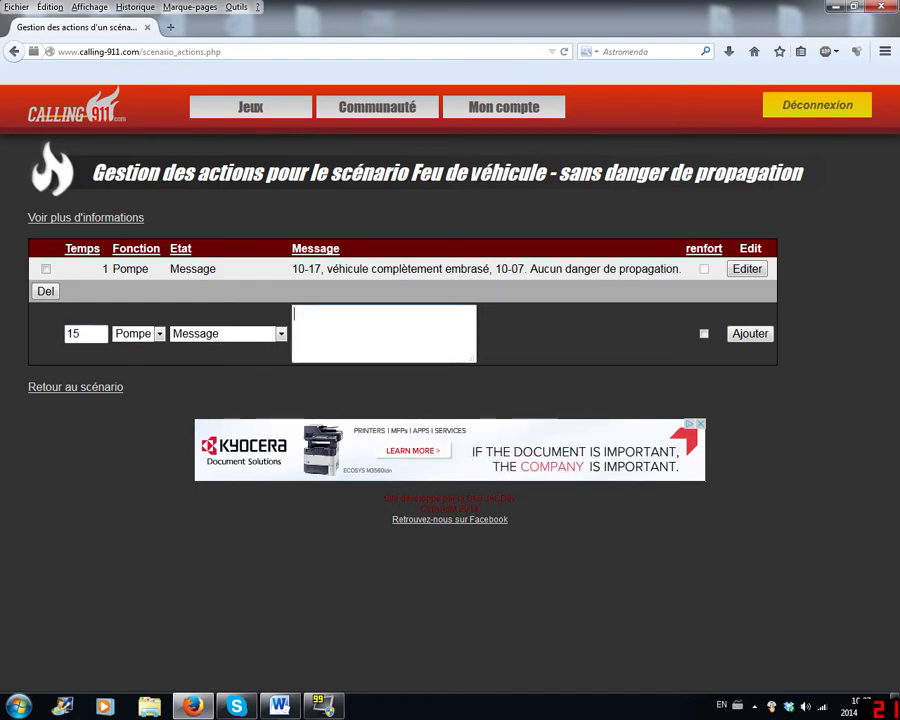
pyautogui.write('Incendie, code 10-10.')
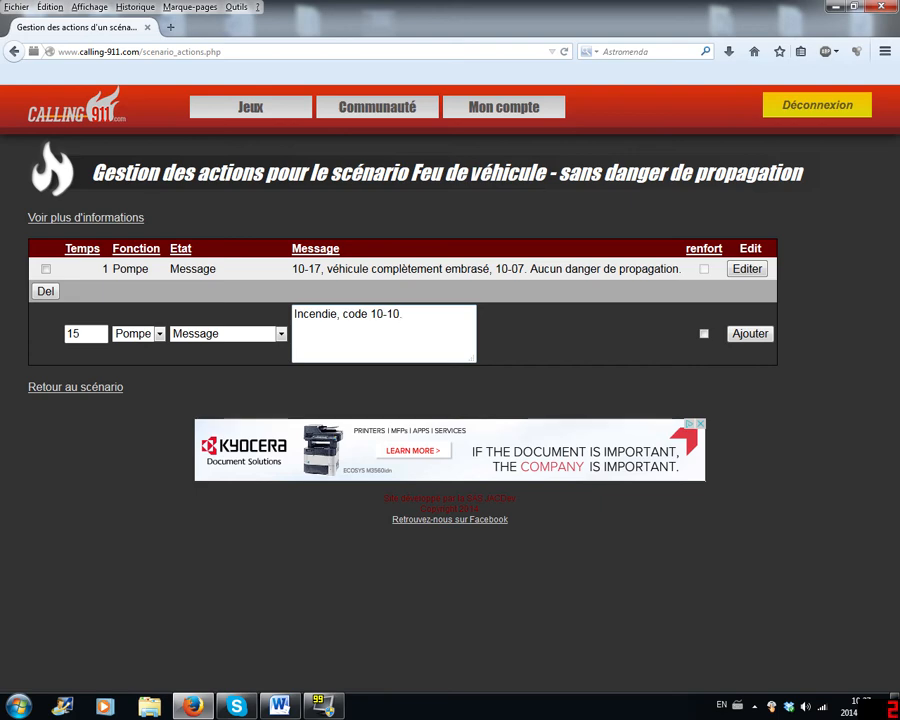
pyautogui.write('Policier')
pyautogui.write('sur les lieux.')
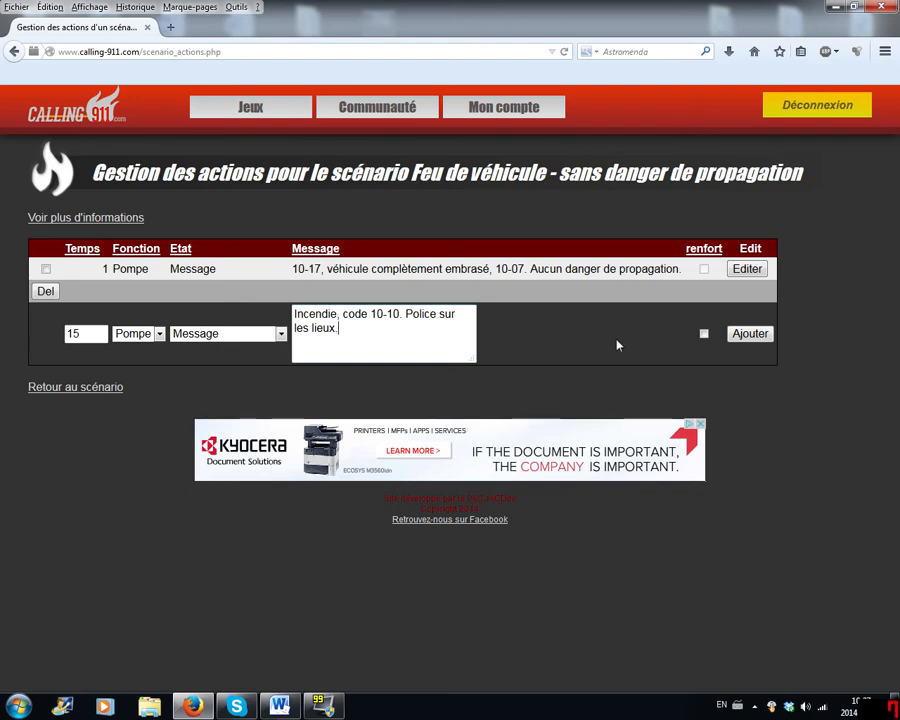
pyautogui.click(749, 336)
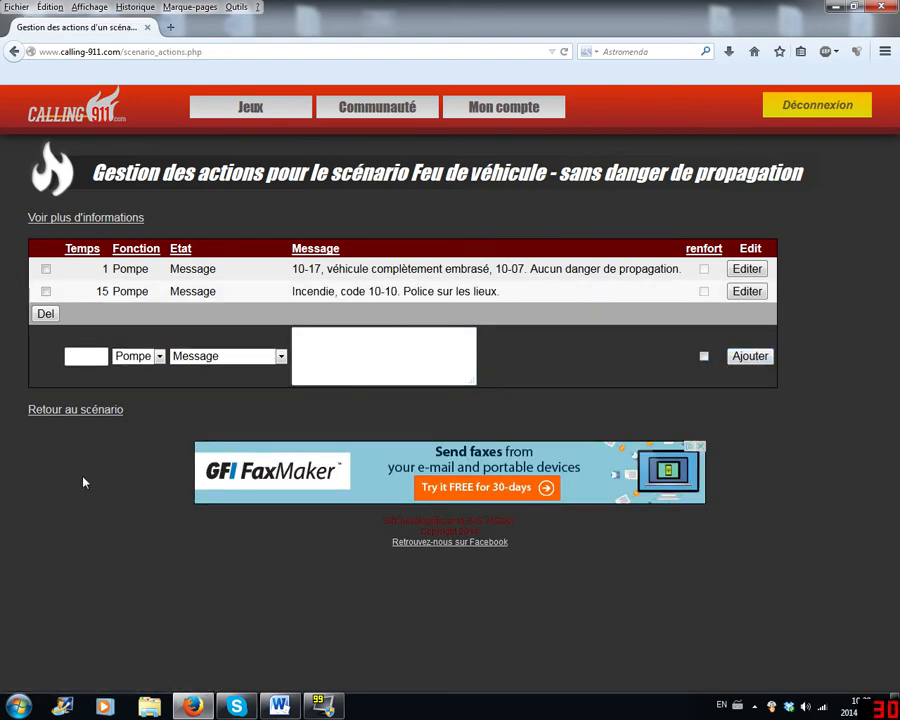
# - Set the next Pompe action's Temps to 22 and its Etat to En retour disponible
pyautogui.click(68, 356)
pyautogui.write('22')
pyautogui.click(222, 356)
pyautogui.click(228, 440)
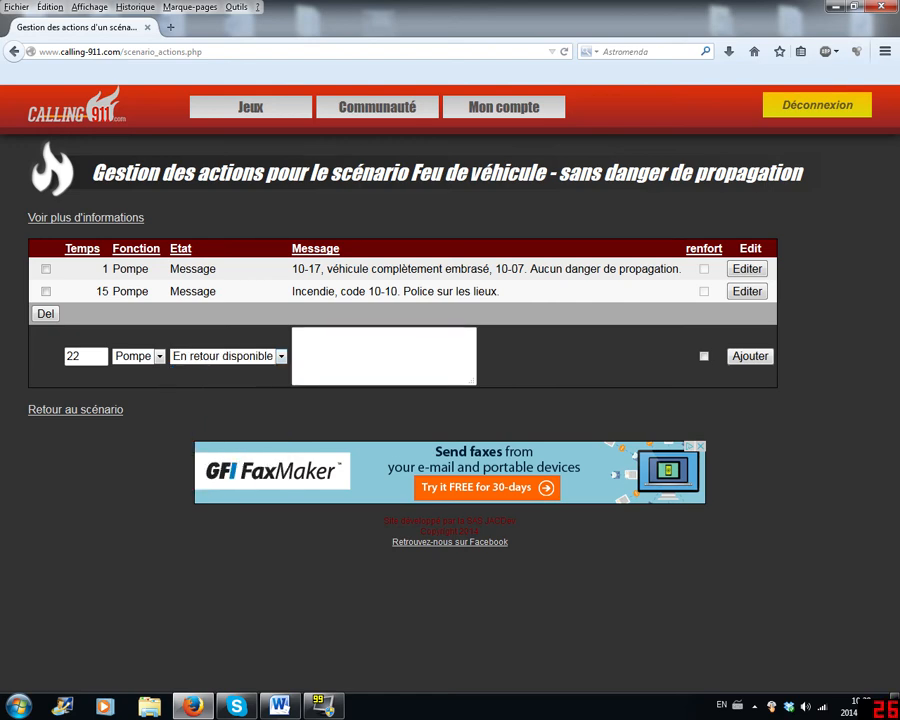
# - Enter "Intervention terminée, 10-05." as the action's message and add it to the scenario
pyautogui.click(345, 354)
pyautogui.write('Incend')
pyautogui.press('BackSpace')
pyautogui.press('BackSpace')
pyautogui.press('BackSpace')
pyautogui.write('tervent')
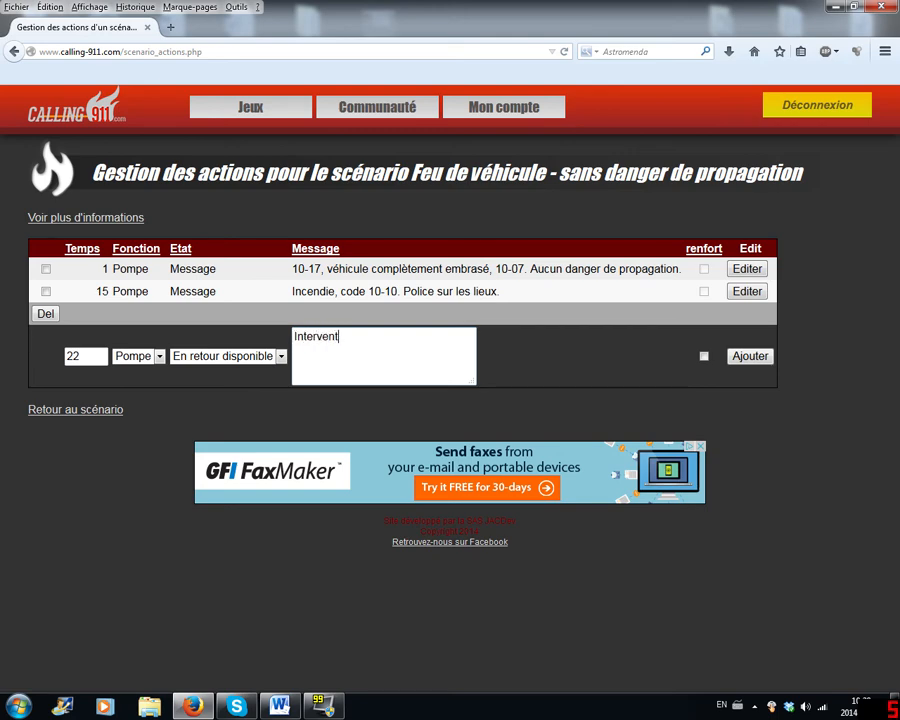
pyautogui.write('ion terminée, 10-05.')
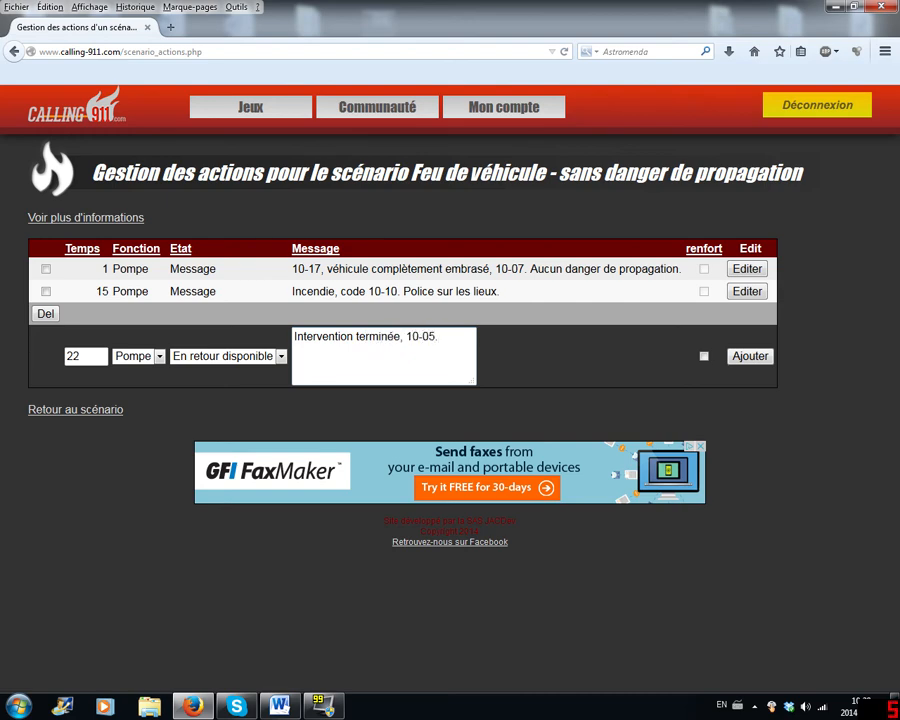
pyautogui.press('Tab')
pyautogui.press('Tab')
pyautogui.press('Return')
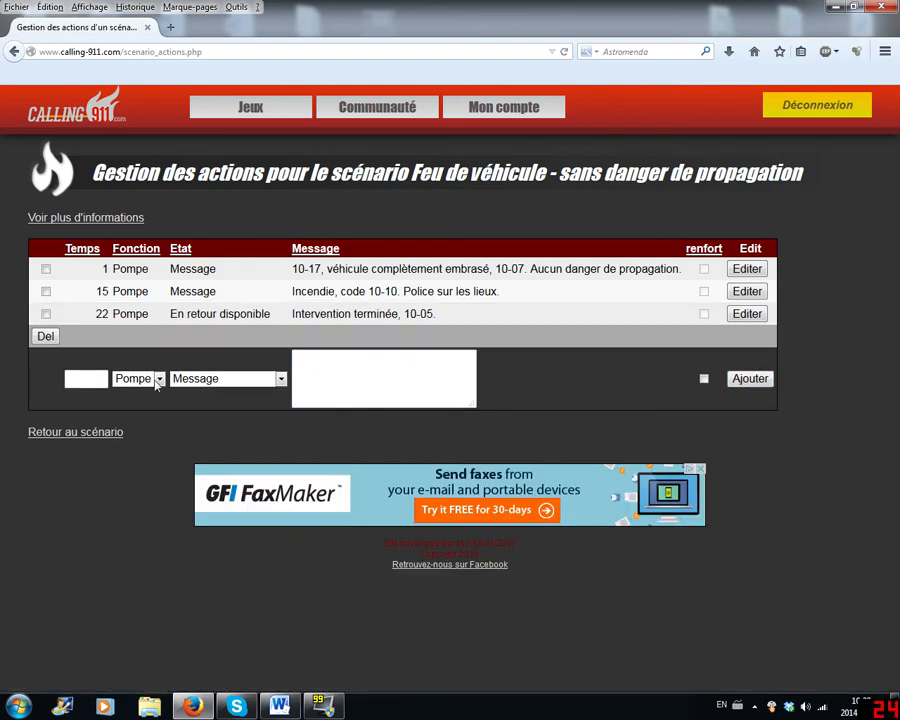
# - Examine the Etat options available for a new Pompe action, from Message through Arrivée CH
pyautogui.click(190, 380)
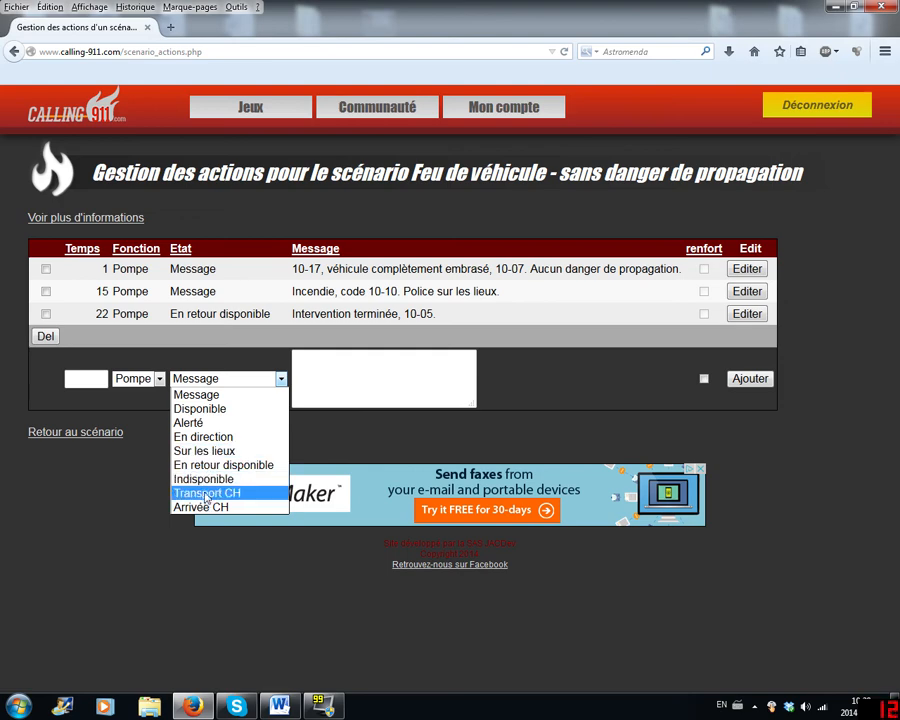
pyautogui.click(109, 489)
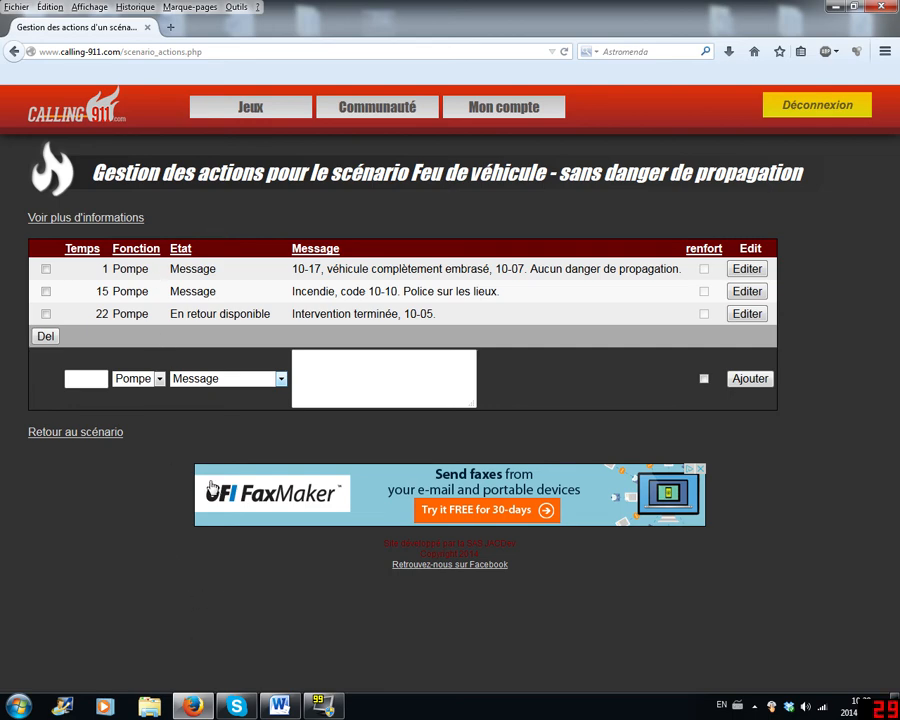
pyautogui.click(218, 380)
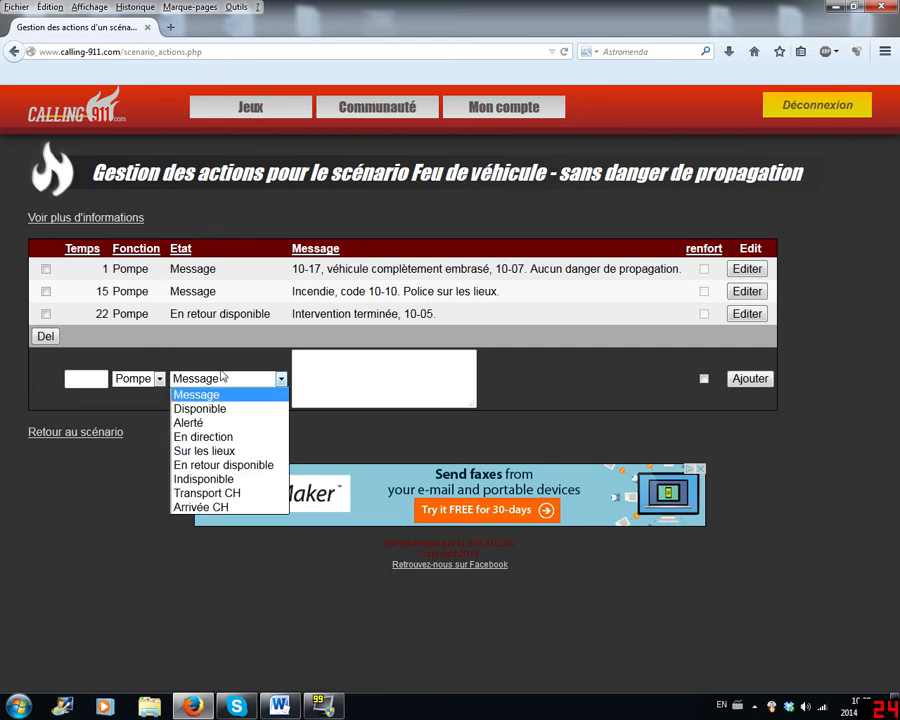
pyautogui.click(222, 377)
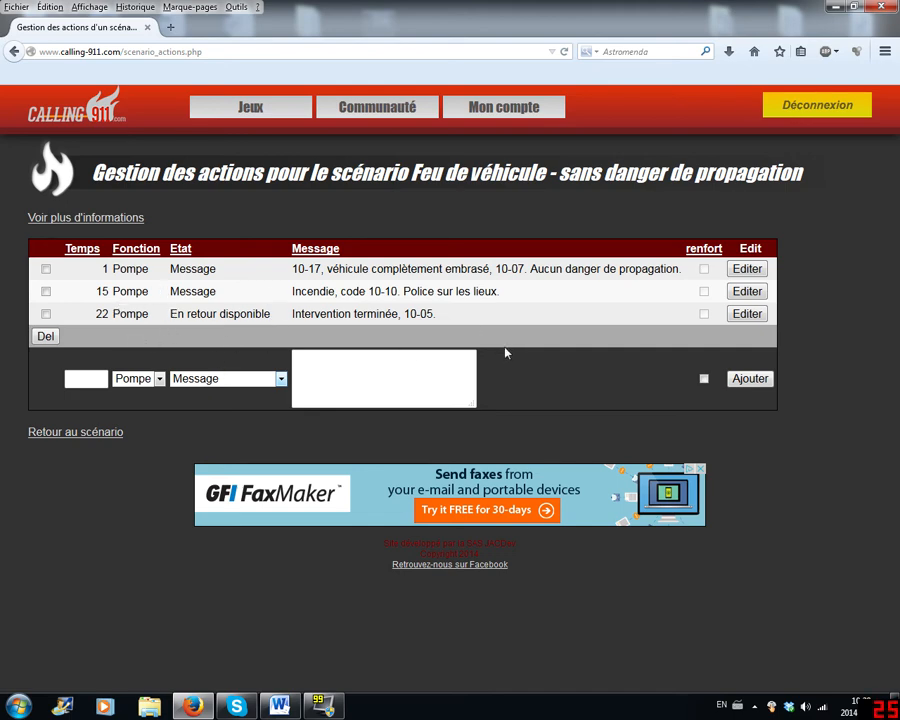
pyautogui.click(240, 382)
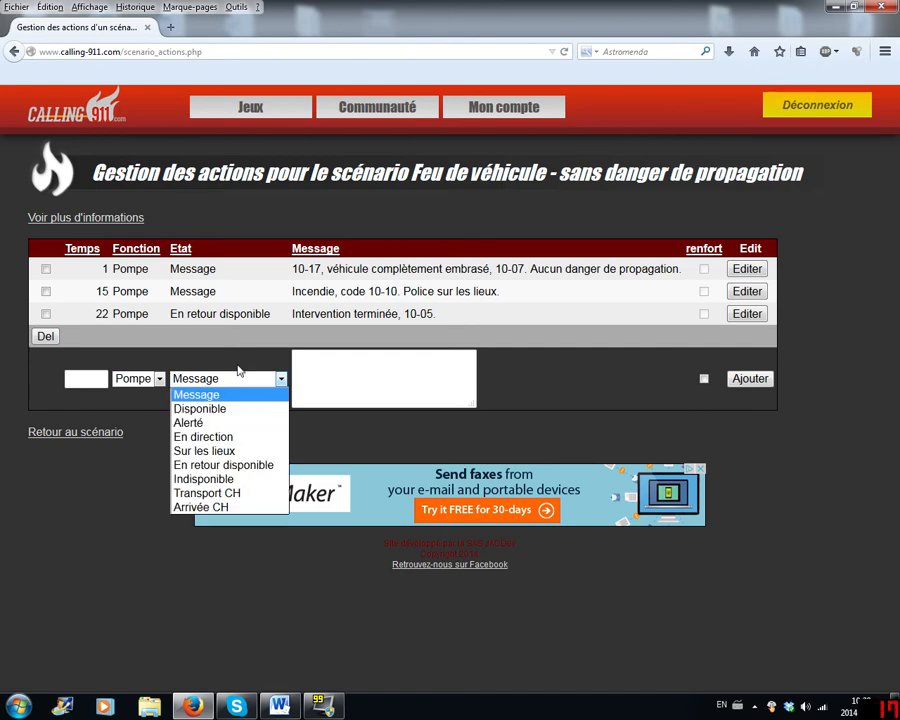
pyautogui.click(228, 374)
pyautogui.click(210, 382)
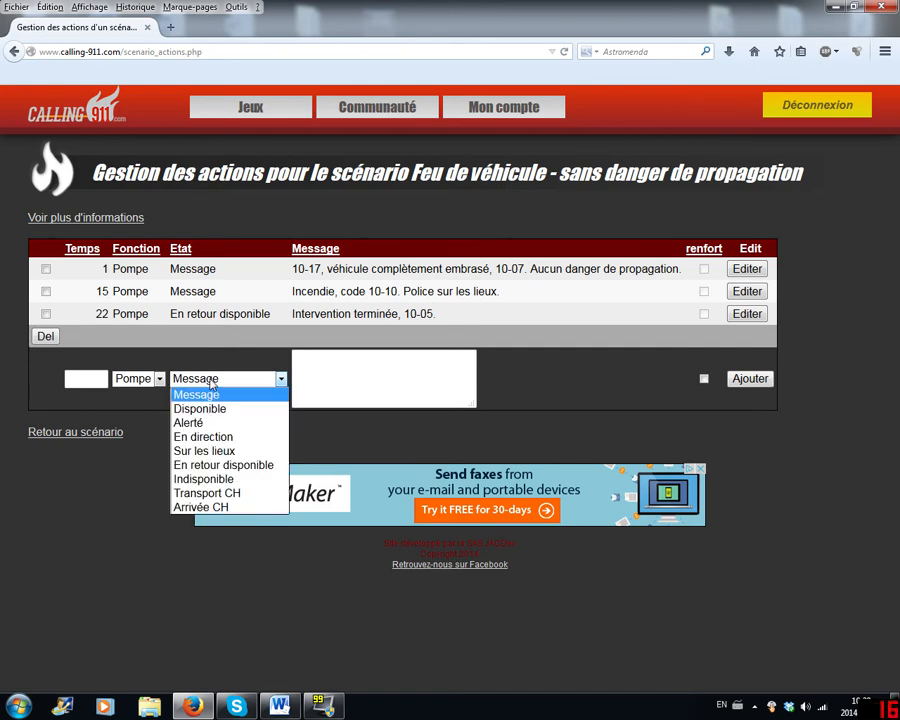
pyautogui.click(203, 378)
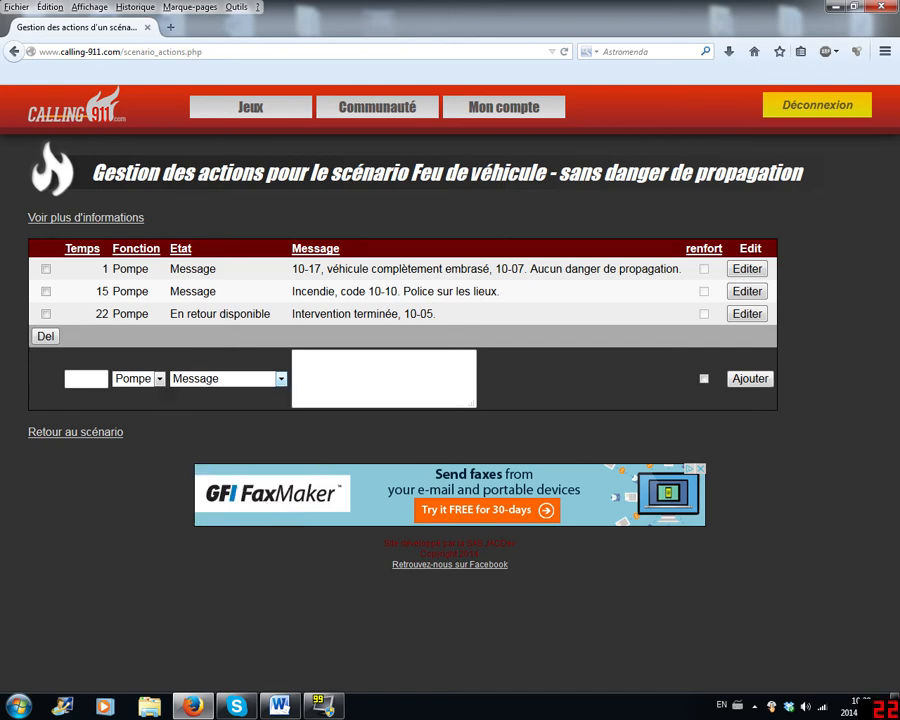
pyautogui.click(210, 378)
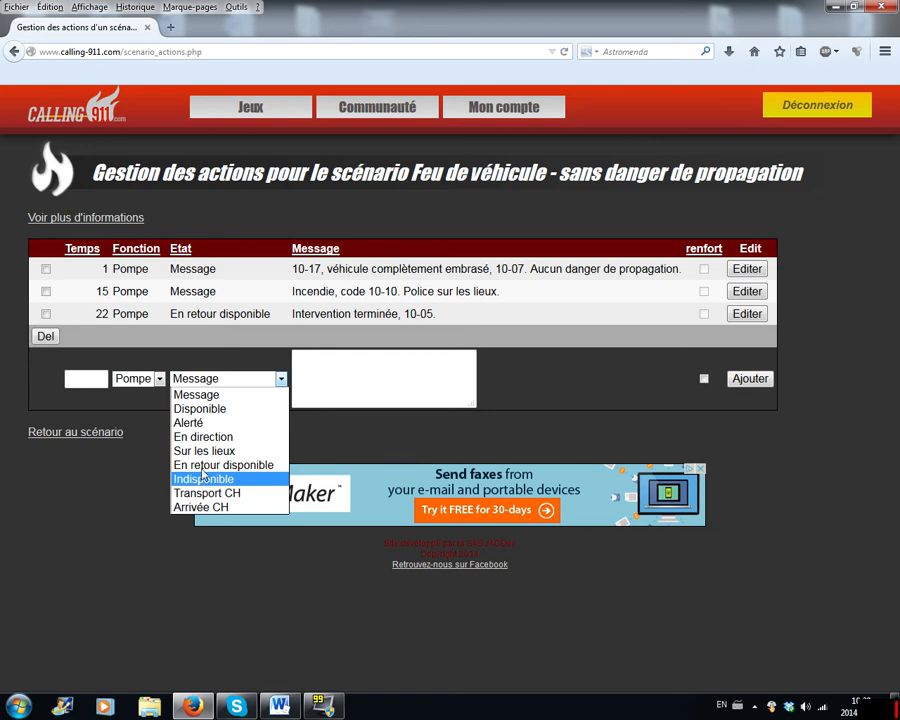
pyautogui.press('Up')
pyautogui.press('Up')
pyautogui.press('Up')
pyautogui.press('Up')
pyautogui.press('Up')
pyautogui.press('Up')
pyautogui.press('Down')
pyautogui.press('Down')
pyautogui.press('Down')
pyautogui.press('Down')
pyautogui.press('Down')
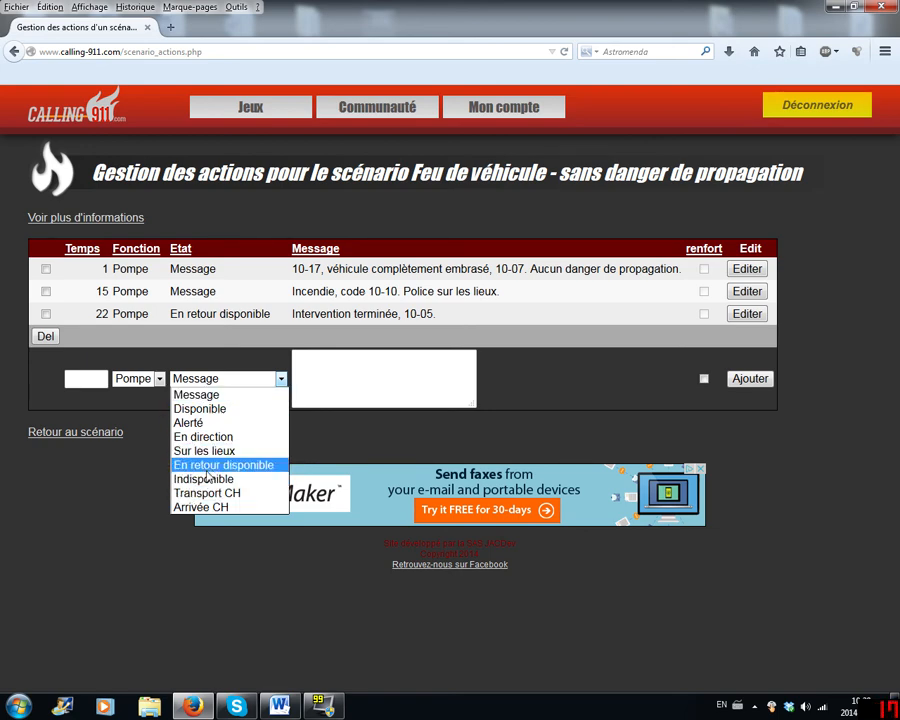
pyautogui.press('Up')
pyautogui.press('Up')
pyautogui.press('Up')
pyautogui.press('Up')
pyautogui.press('Up')
pyautogui.press('Down')
pyautogui.press('Down')
pyautogui.press('Down')
pyautogui.press('Down')
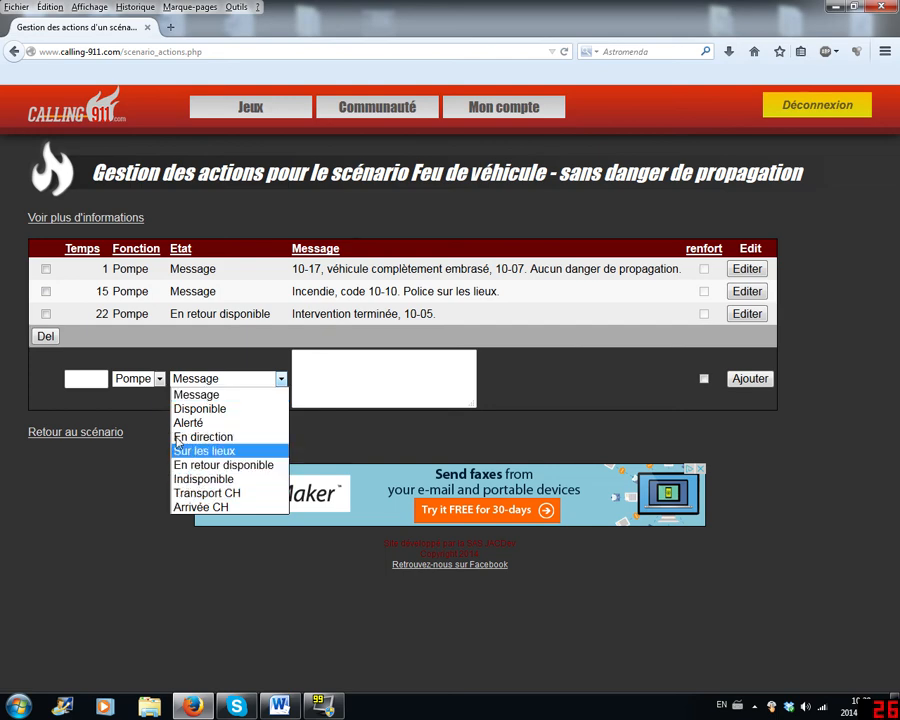
pyautogui.click(154, 455)
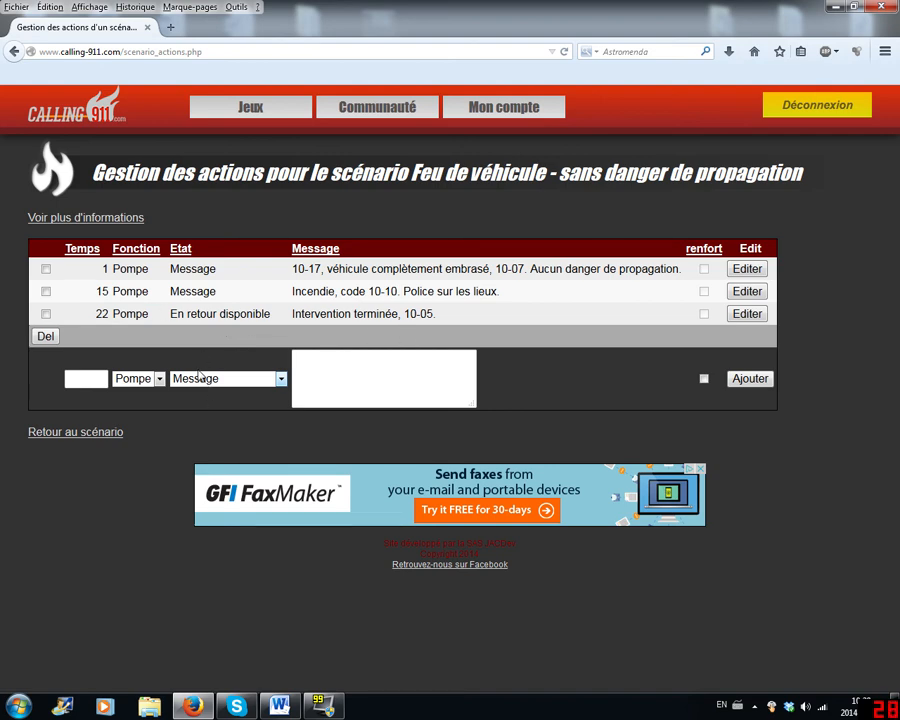
# - Try En retour disponible as the blank action's Etat, restore it to Message and recheck the available states
pyautogui.click(137, 378)
pyautogui.click(132, 392)
pyautogui.click(210, 378)
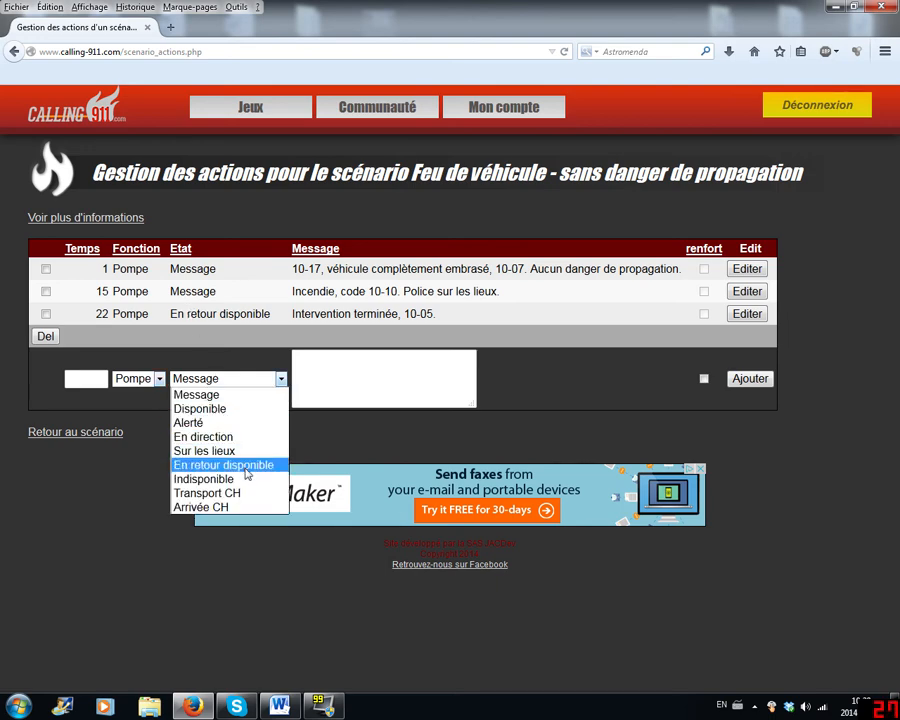
pyautogui.click(240, 468)
pyautogui.click(206, 378)
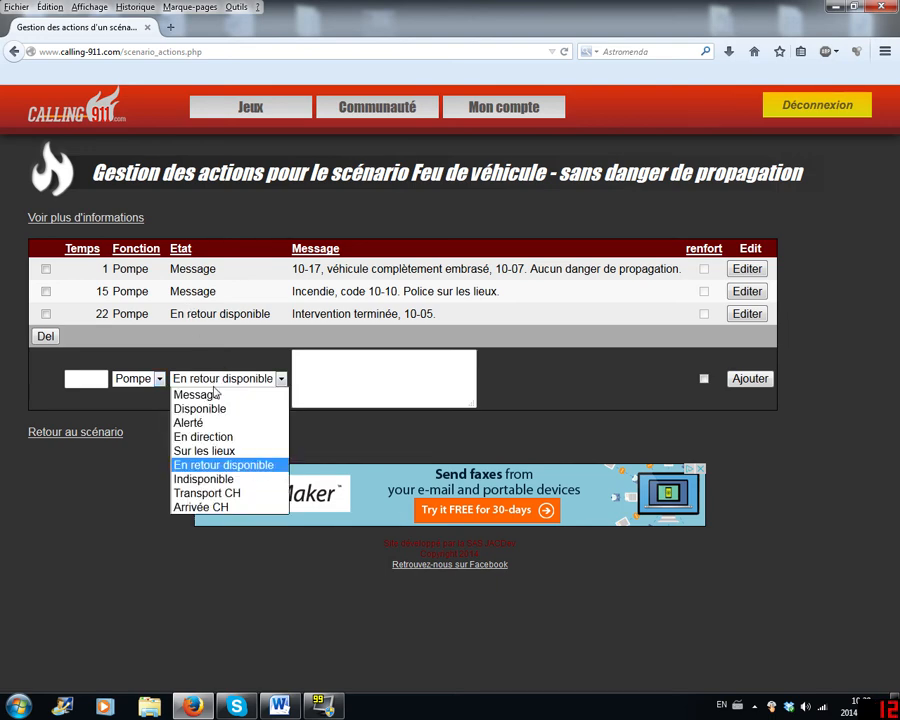
pyautogui.click(208, 378)
pyautogui.click(226, 378)
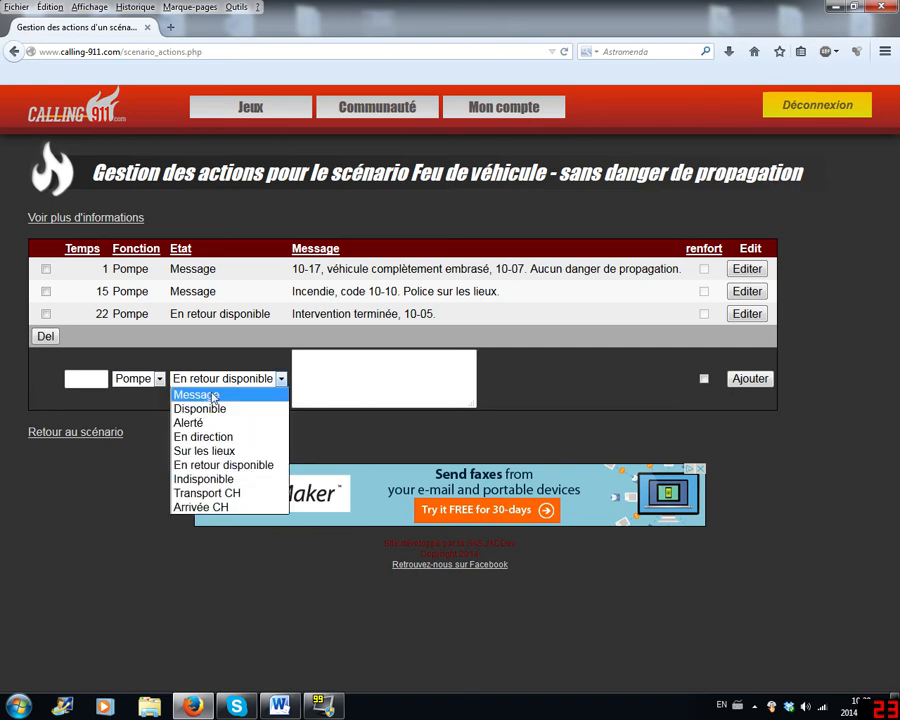
pyautogui.click(226, 391)
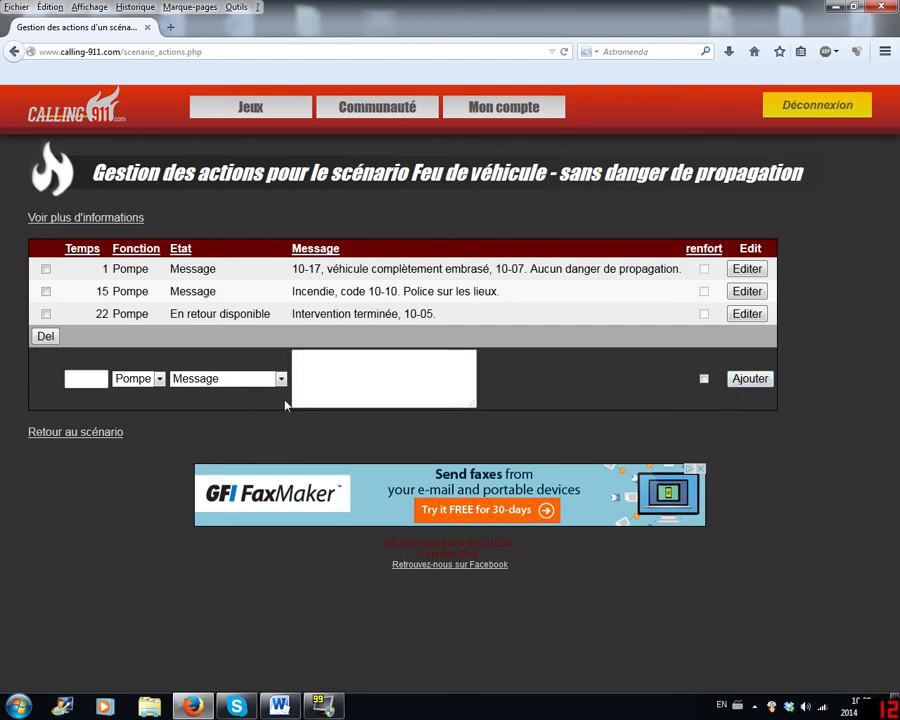
pyautogui.click(250, 379)
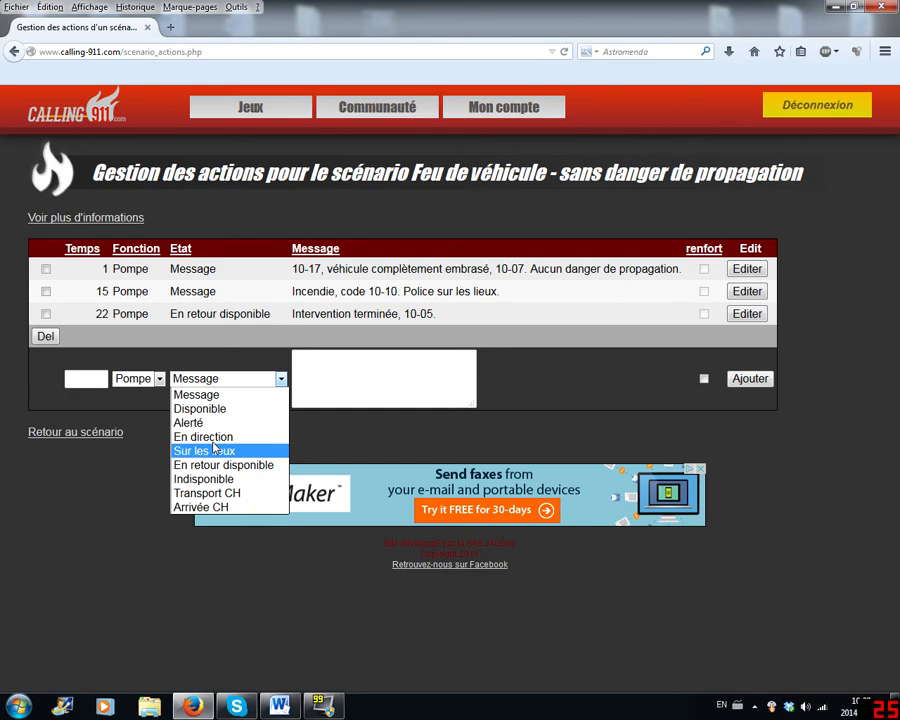
pyautogui.click(98, 437)
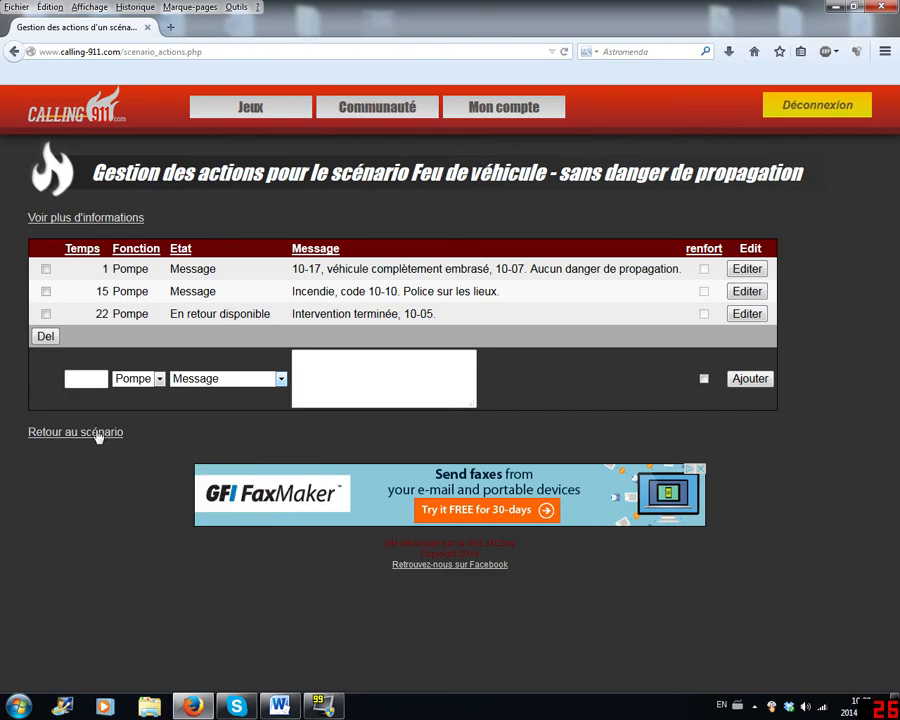
# - Return to the scenario and review its messages, questions and answers, and script information
pyautogui.click(98, 433)
pyautogui.scroll(-6, 758, 500)
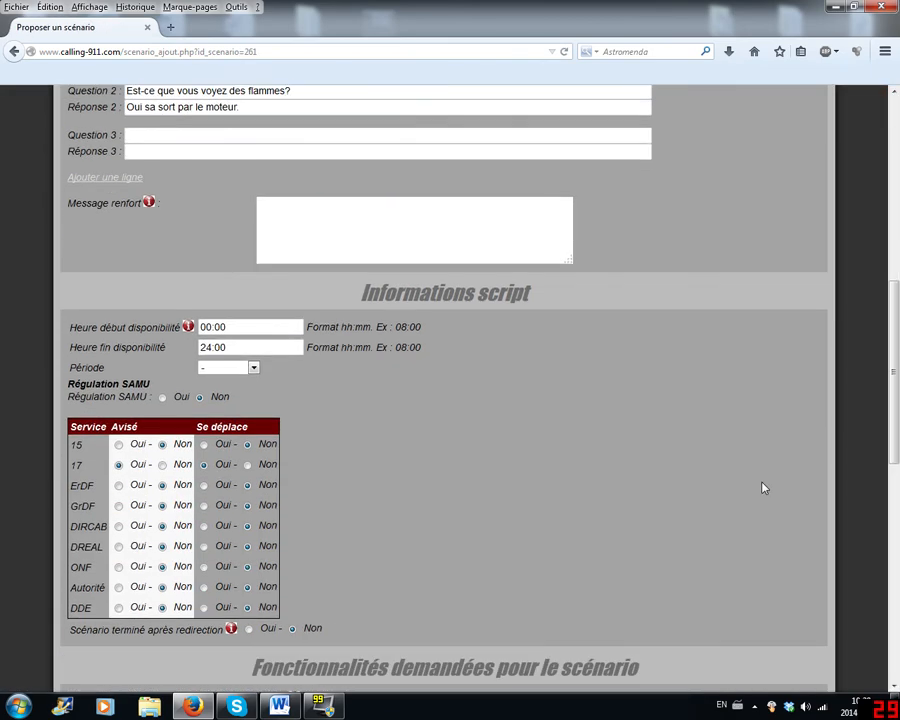
pyautogui.scroll(-2, 762, 488)
pyautogui.scroll(8, 764, 485)
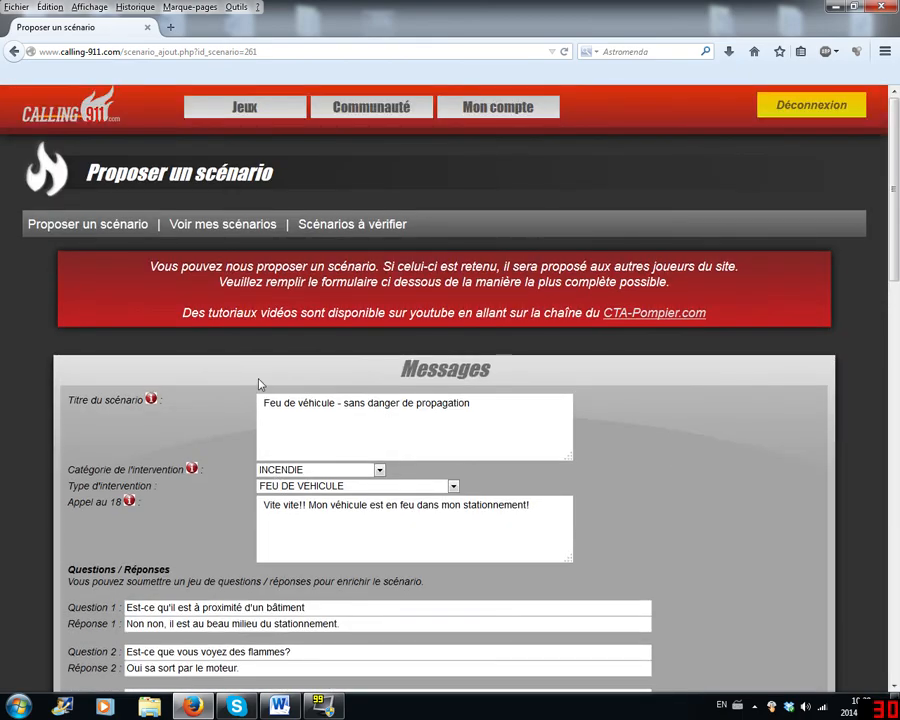
pyautogui.scroll(-3, 259, 384)
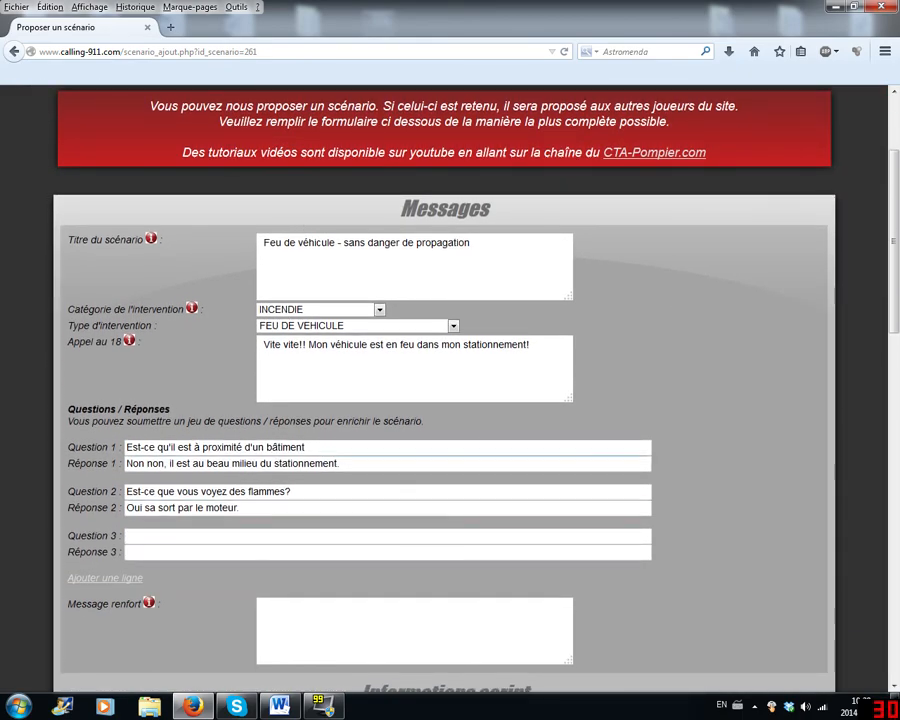
# - Recheck the scenario's title, category, intervention type, call text, questions and answers, and the service settings in the script information
pyautogui.scroll(-4, 336, 423)
pyautogui.scroll(-2, 336, 423)
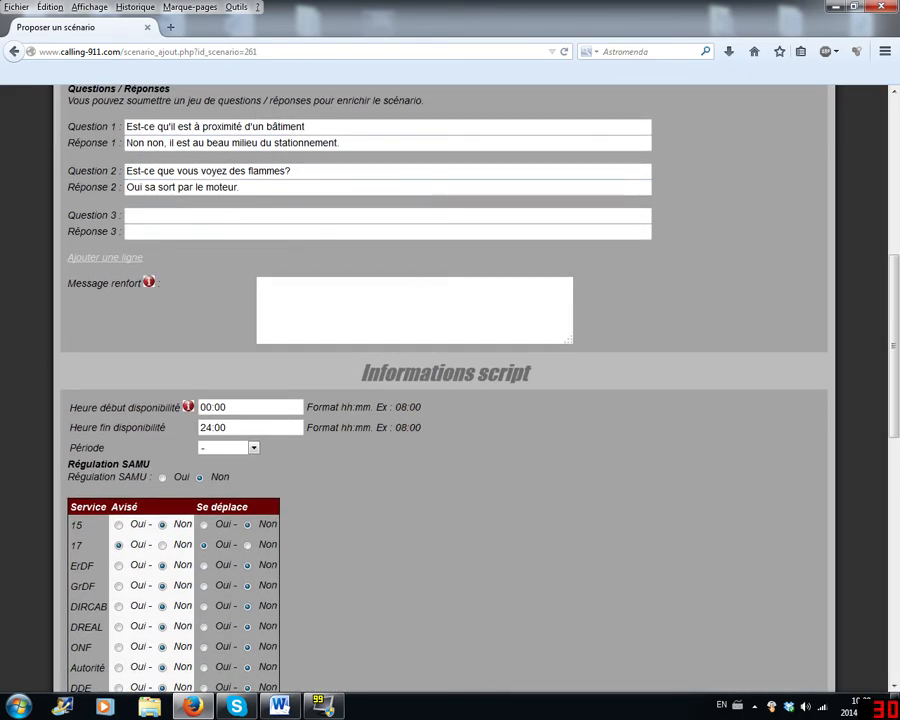
pyautogui.scroll(8, 290, 340)
pyautogui.scroll(-5, 240, 258)
pyautogui.scroll(5, 328, 252)
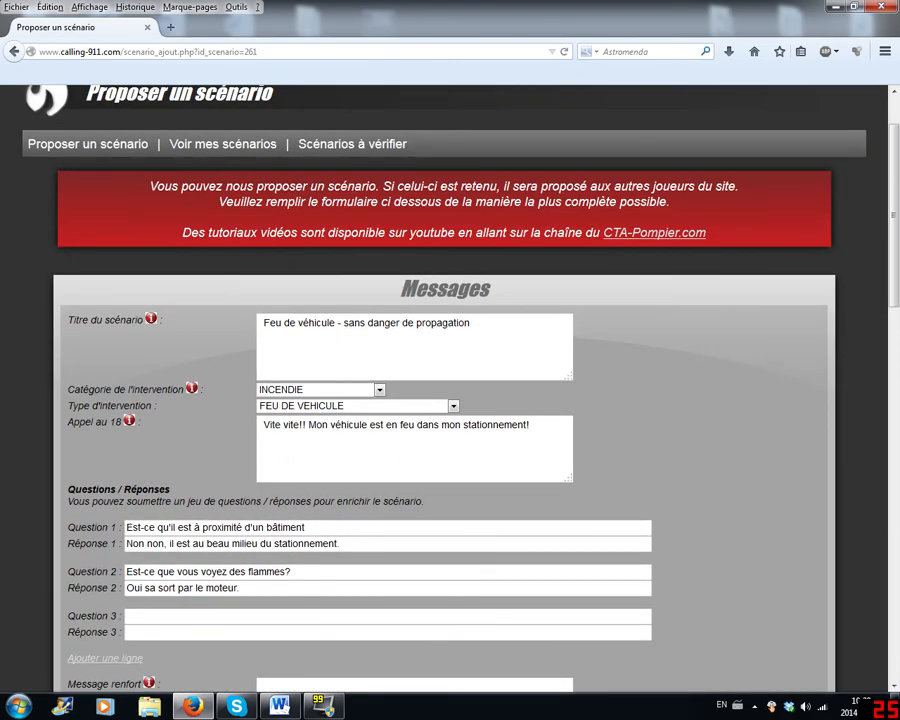
pyautogui.scroll(-8, 320, 300)
pyautogui.scroll(5, 311, 338)
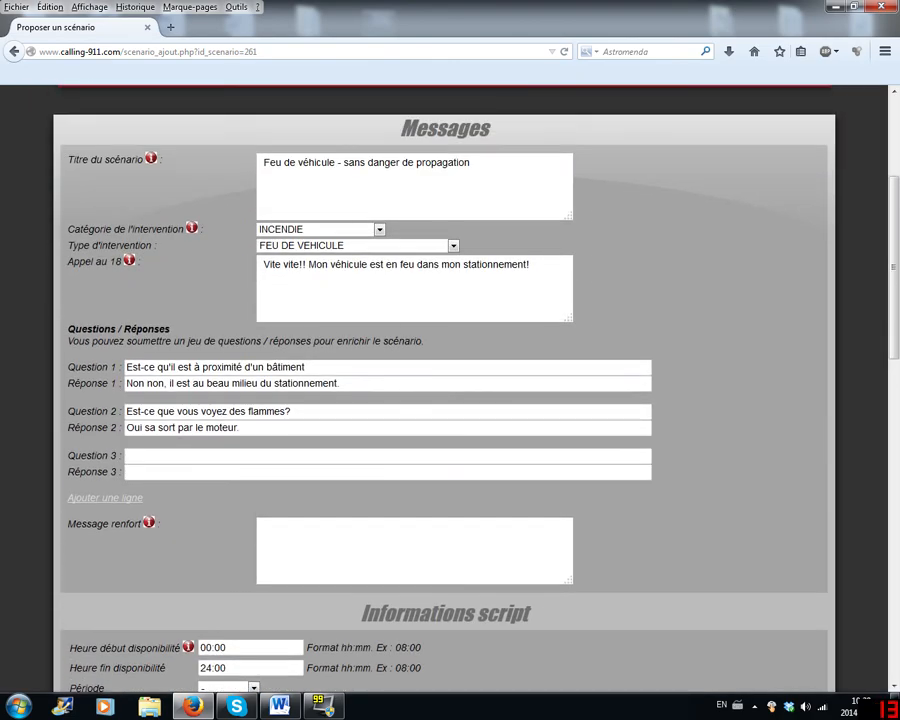
pyautogui.scroll(-8, 354, 376)
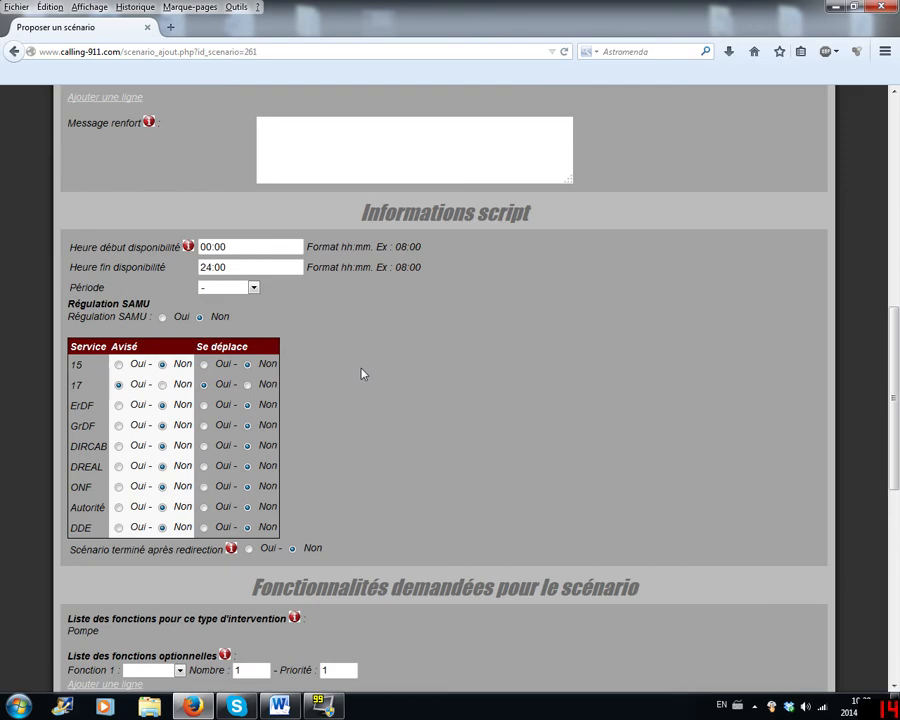
pyautogui.scroll(5, 362, 374)
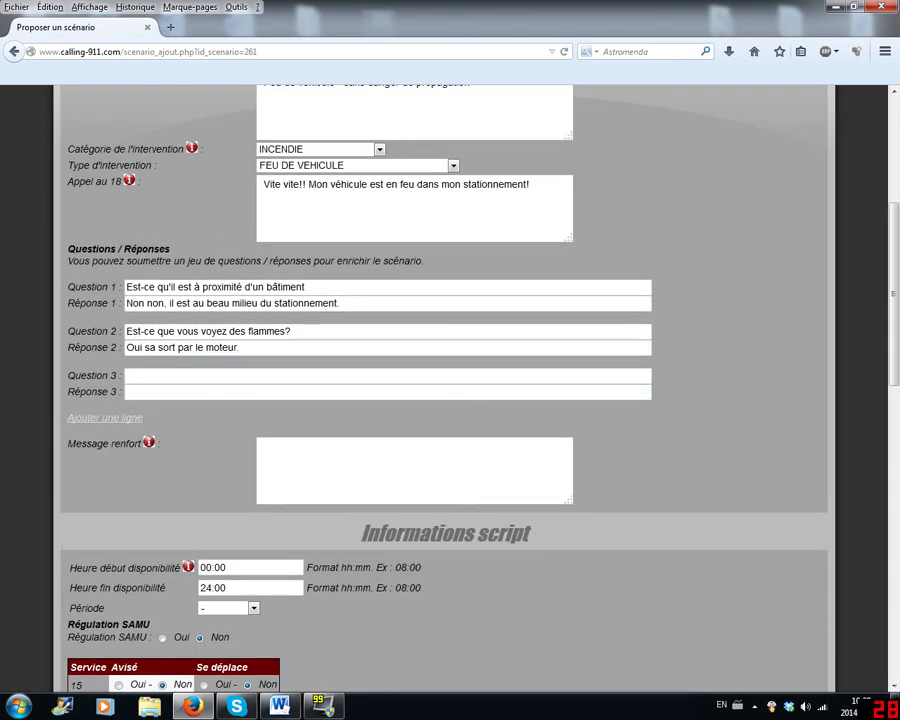
pyautogui.scroll(5, 363, 330)
pyautogui.scroll(-5, 363, 330)
pyautogui.scroll(5, 309, 275)
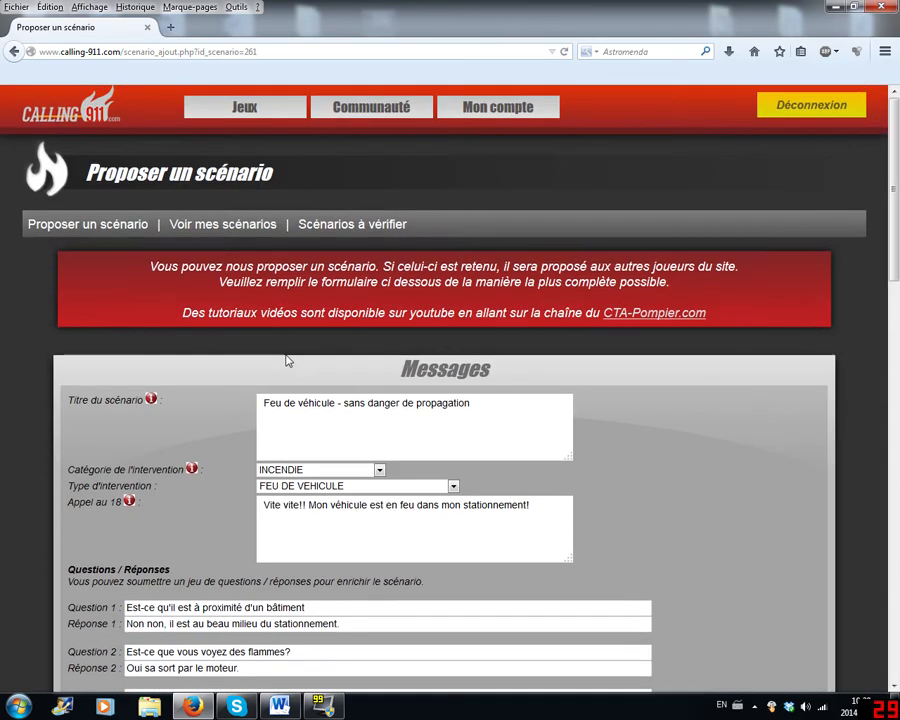
pyautogui.scroll(-5, 159, 223)
pyautogui.scroll(5, 516, 388)
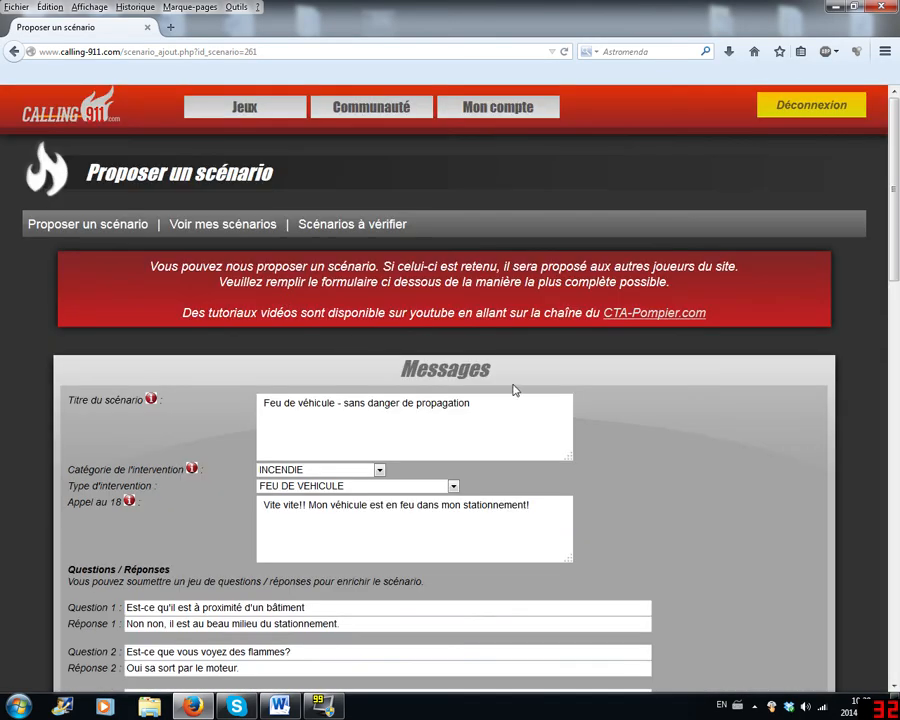
pyautogui.scroll(-5, 605, 363)
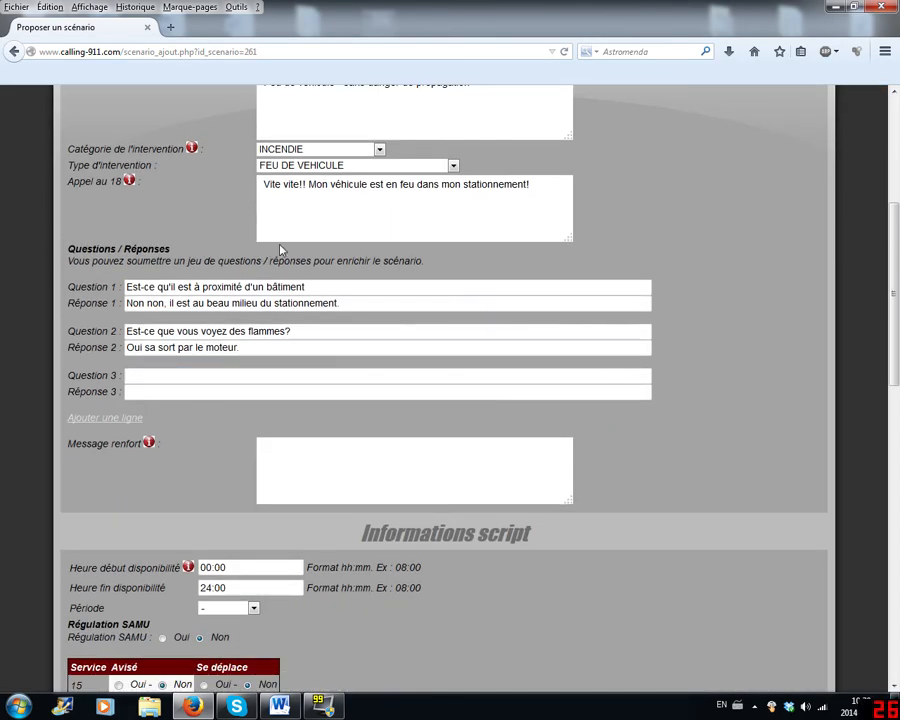
pyautogui.scroll(4, 575, 247)
pyautogui.scroll(-4, 667, 364)
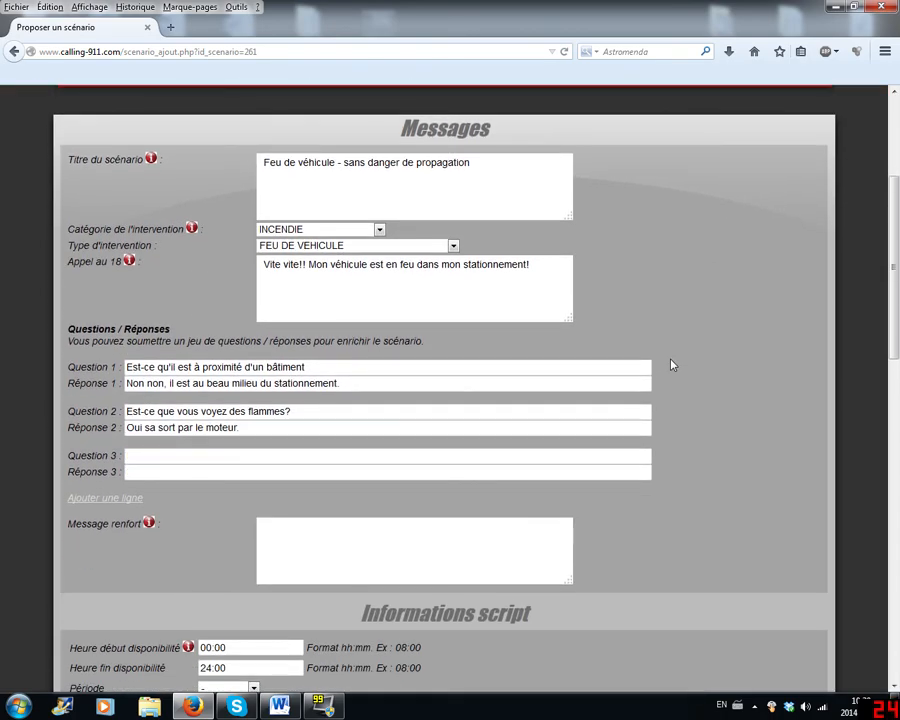
# - Examine the whole scenario form down to the requested functions, the reinforcement lists and the timed Pompe actions
pyautogui.scroll(-12, 672, 365)
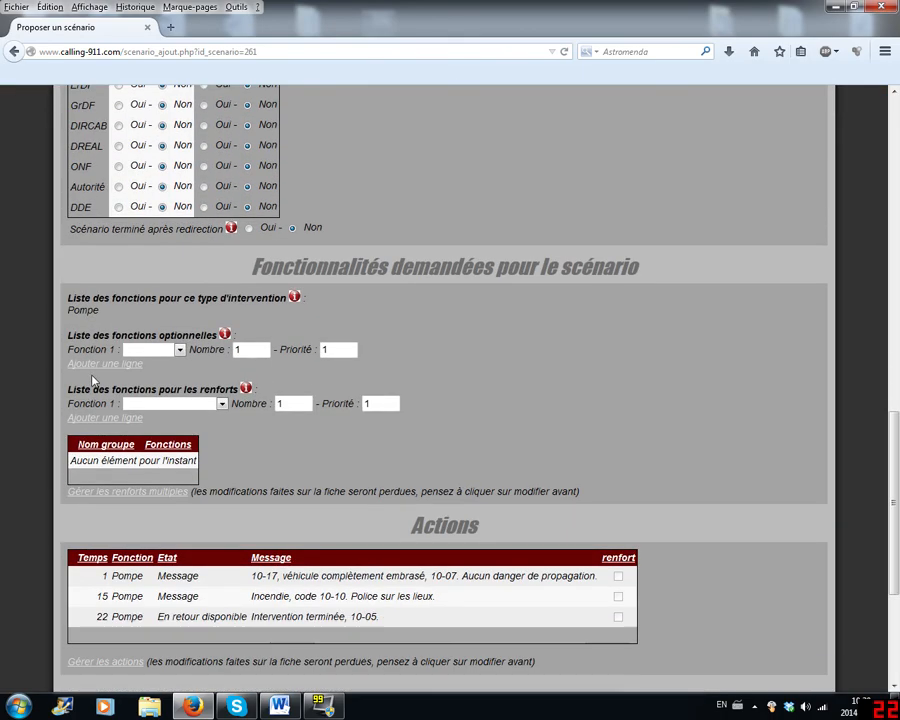
pyautogui.scroll(-2, 397, 519)
pyautogui.scroll(2, 326, 348)
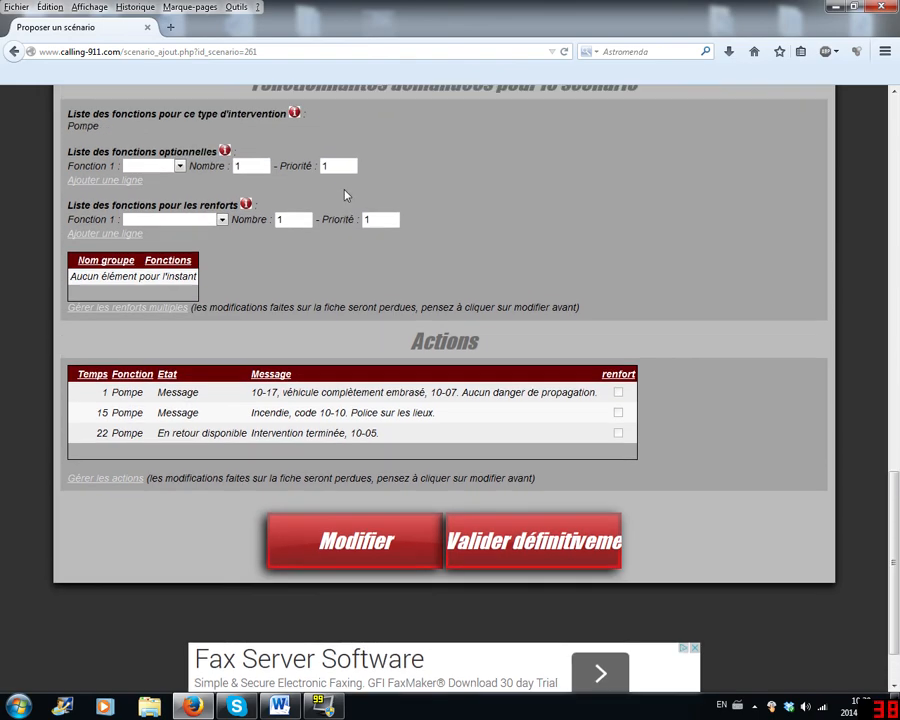
pyautogui.scroll(-2, 190, 418)
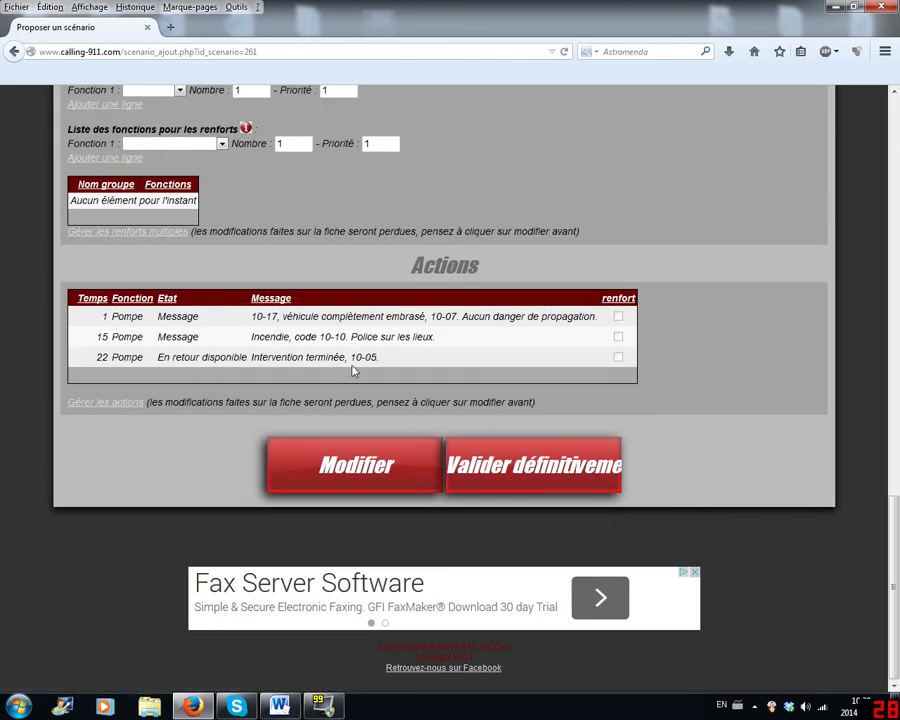
pyautogui.scroll(2, 165, 315)
pyautogui.scroll(3, 318, 342)
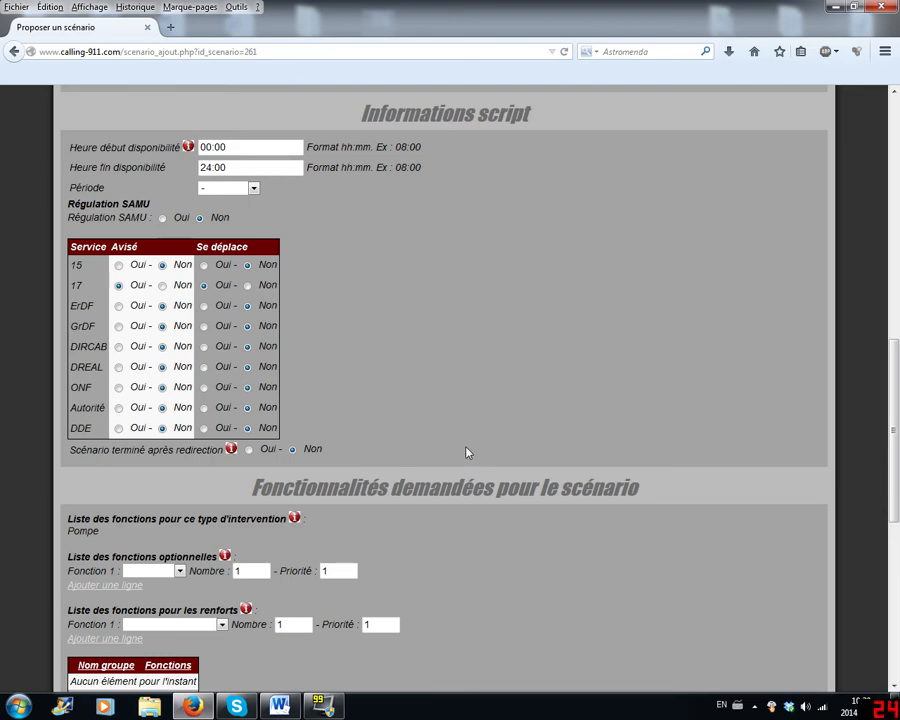
pyautogui.scroll(8, 465, 442)
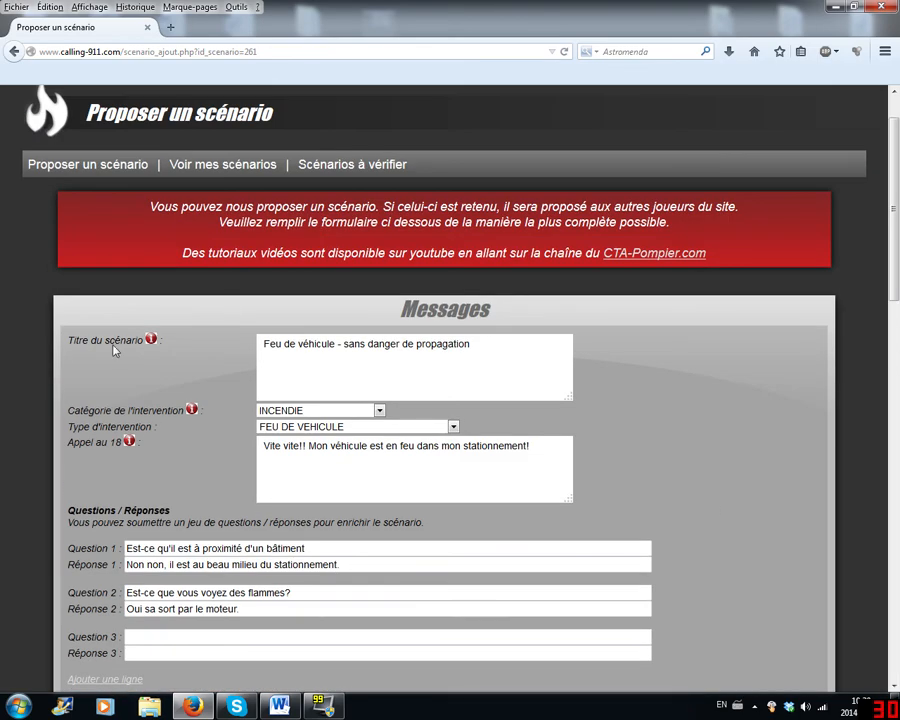
pyautogui.scroll(-12, 230, 420)
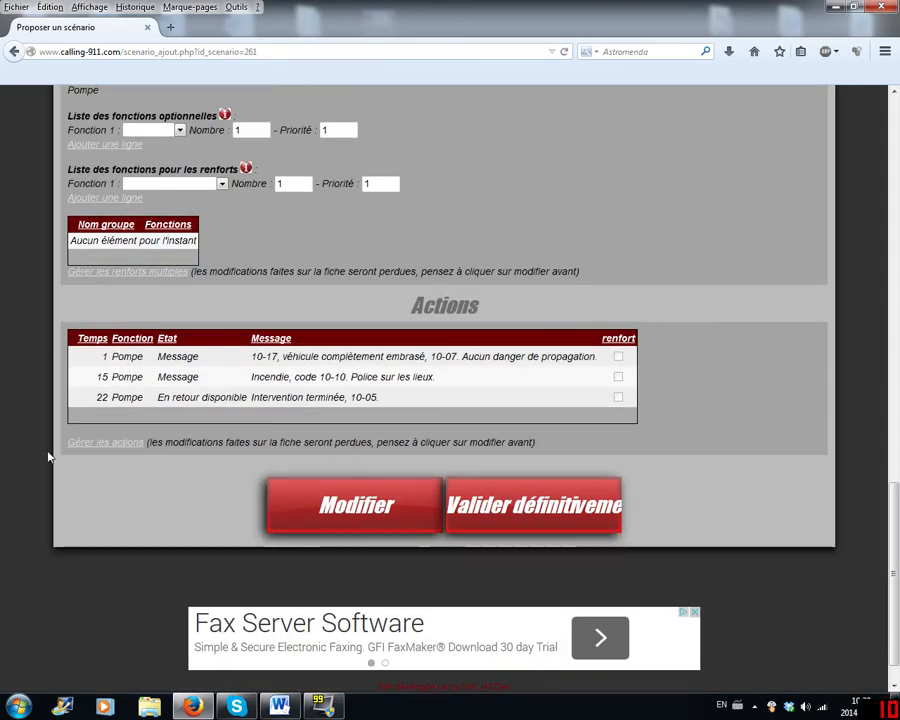
pyautogui.scroll(5, 408, 502)
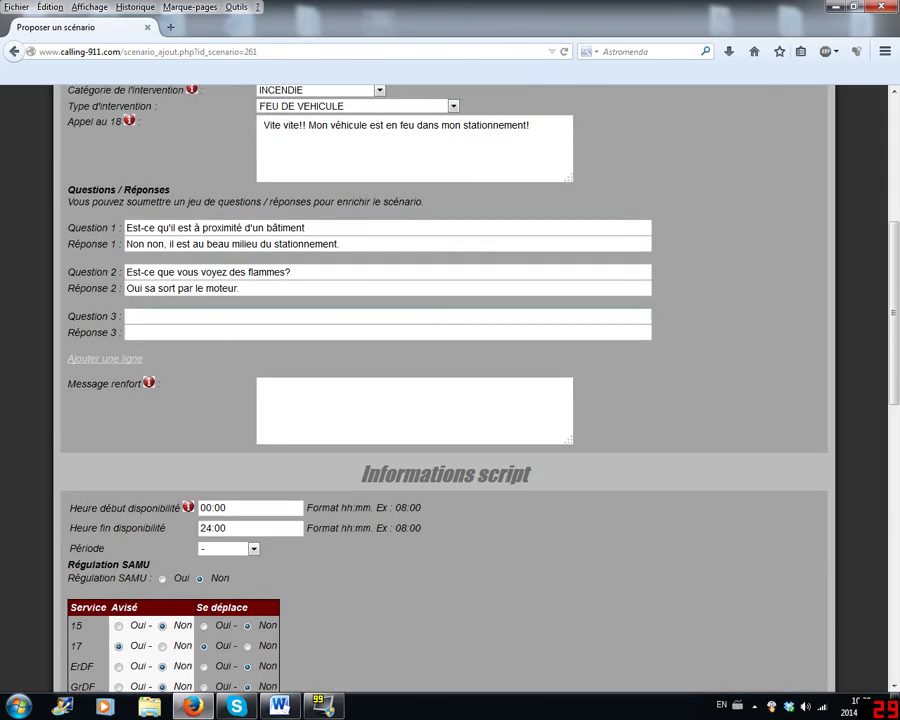
pyautogui.scroll(4, 445, 400)
pyautogui.scroll(-1, 382, 388)
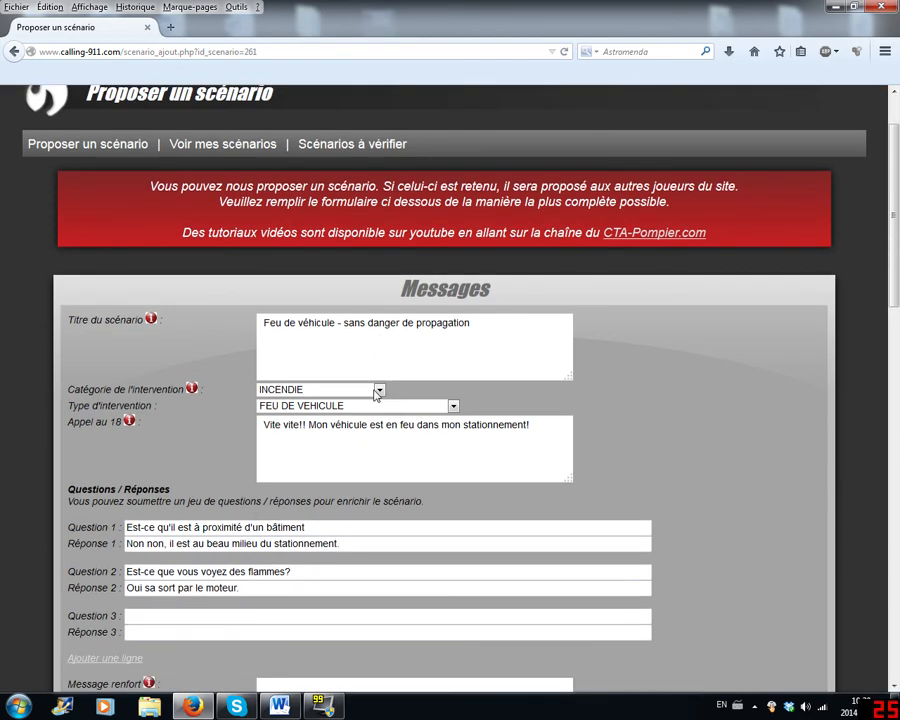
pyautogui.scroll(-8, 103, 163)
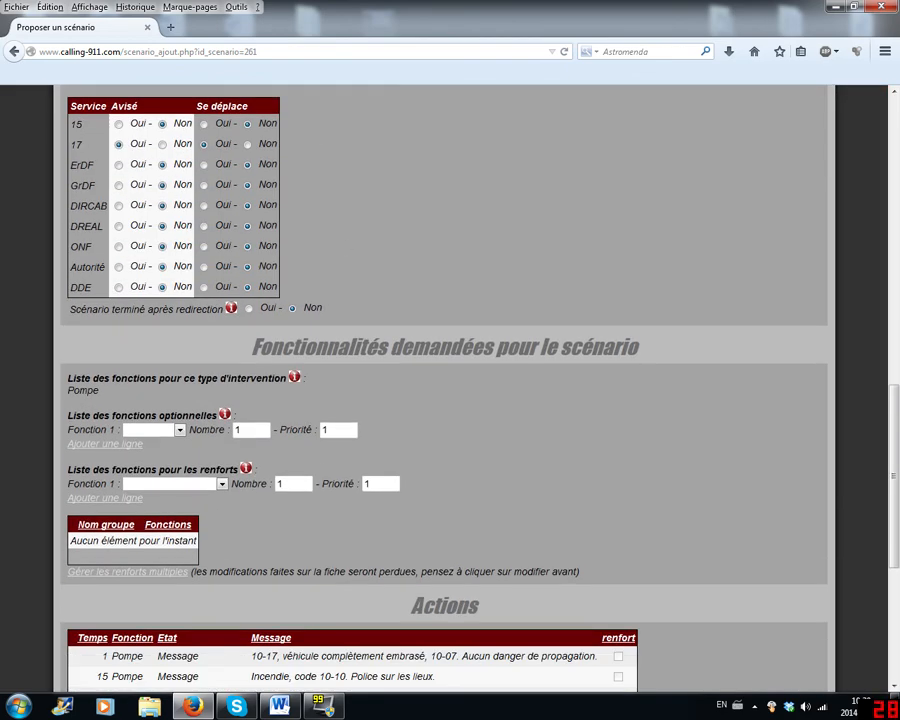
pyautogui.scroll(-1, 170, 500)
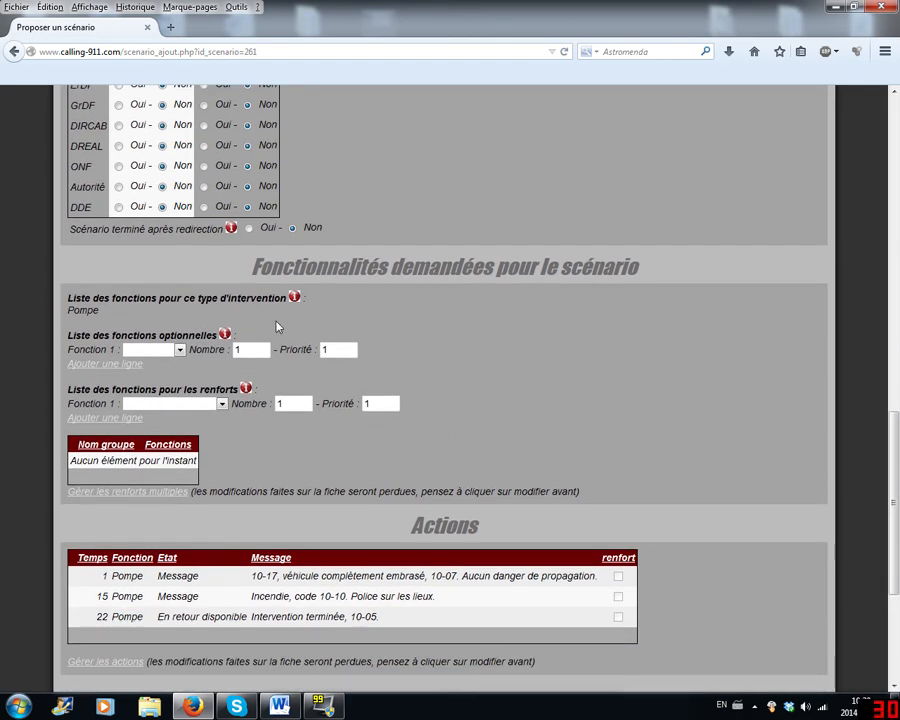
pyautogui.scroll(6, 370, 399)
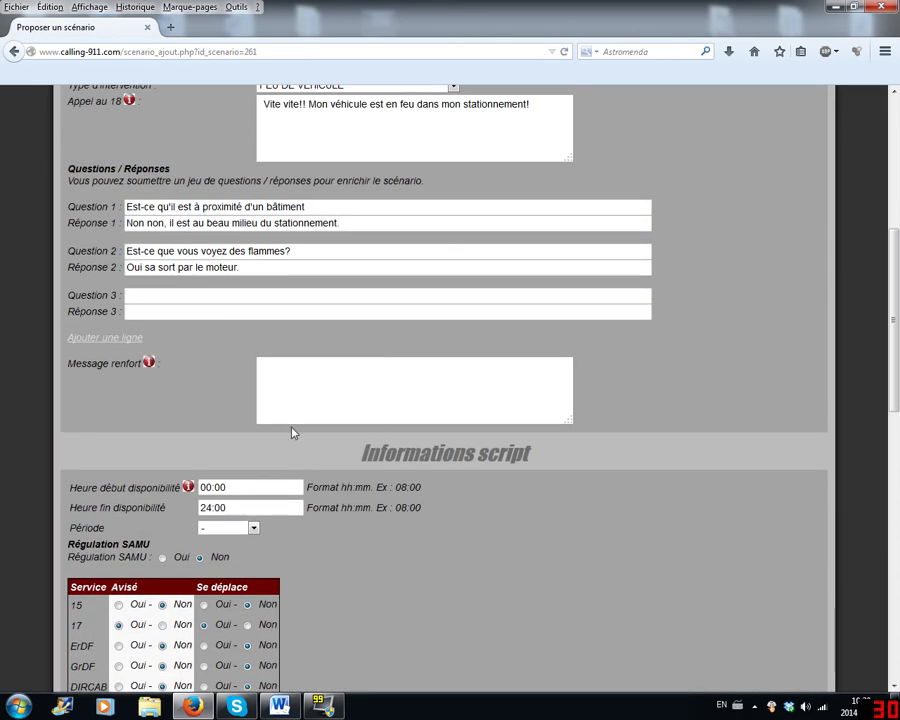
pyautogui.scroll(-7, 292, 432)
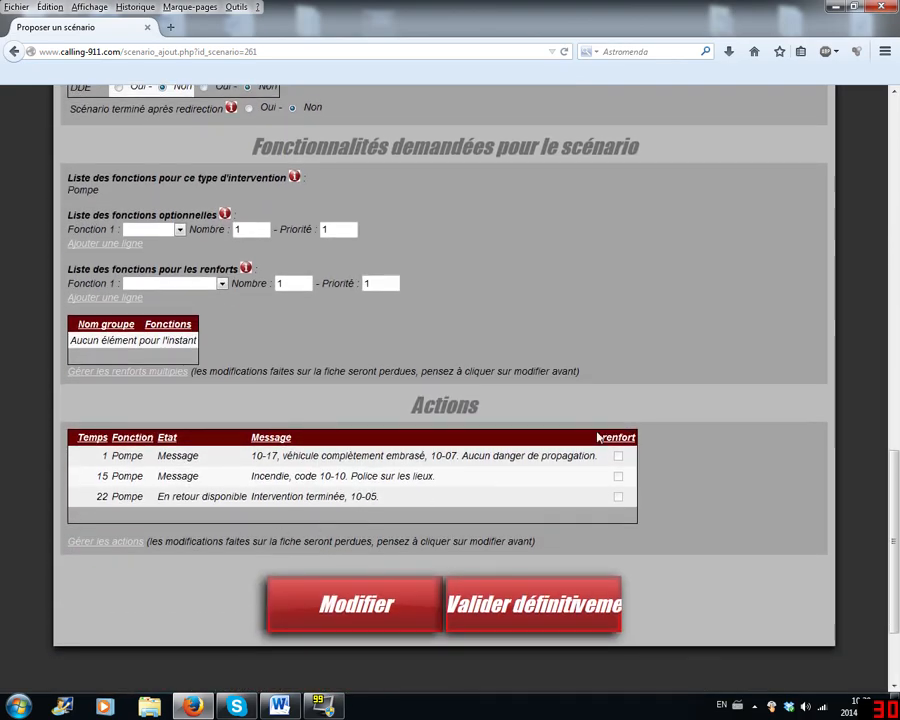
pyautogui.scroll(7, 598, 338)
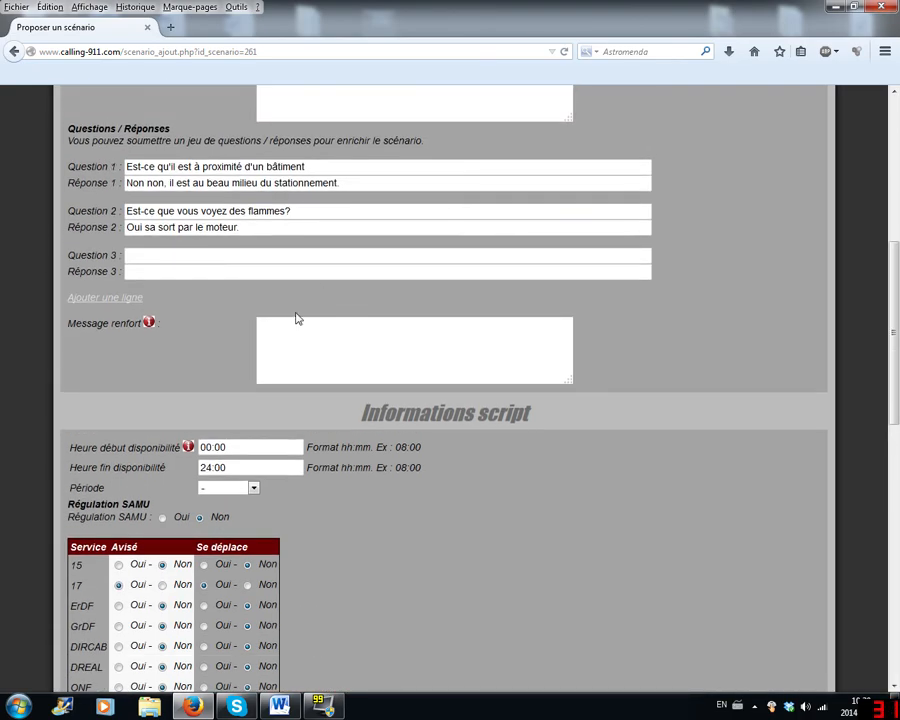
# - Validate the finished vehicle fire scenario definitively
pyautogui.scroll(-7, 279, 394)
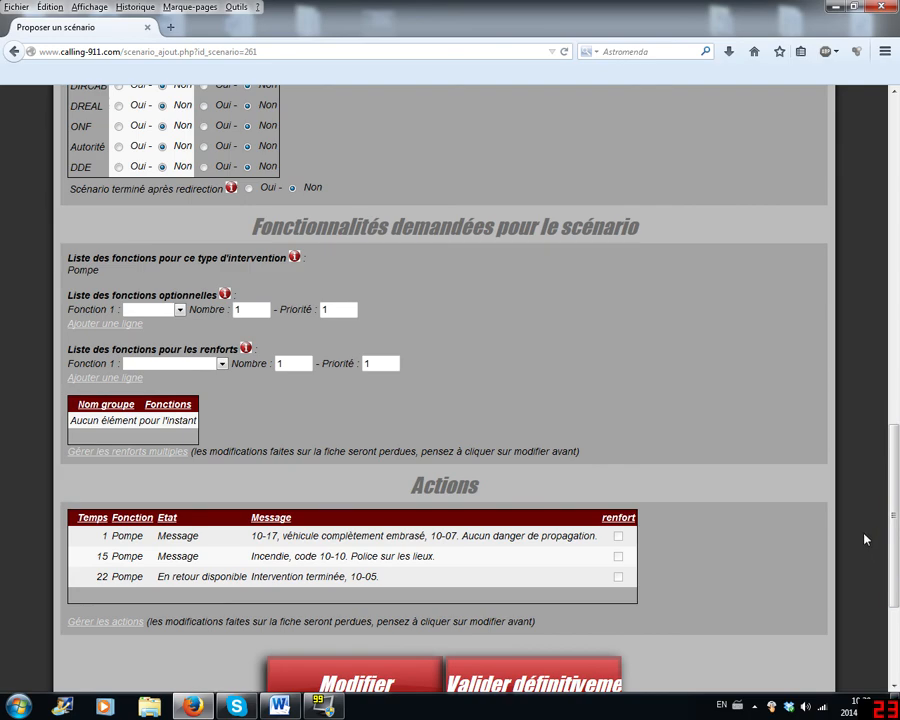
pyautogui.scroll(-2, 607, 374)
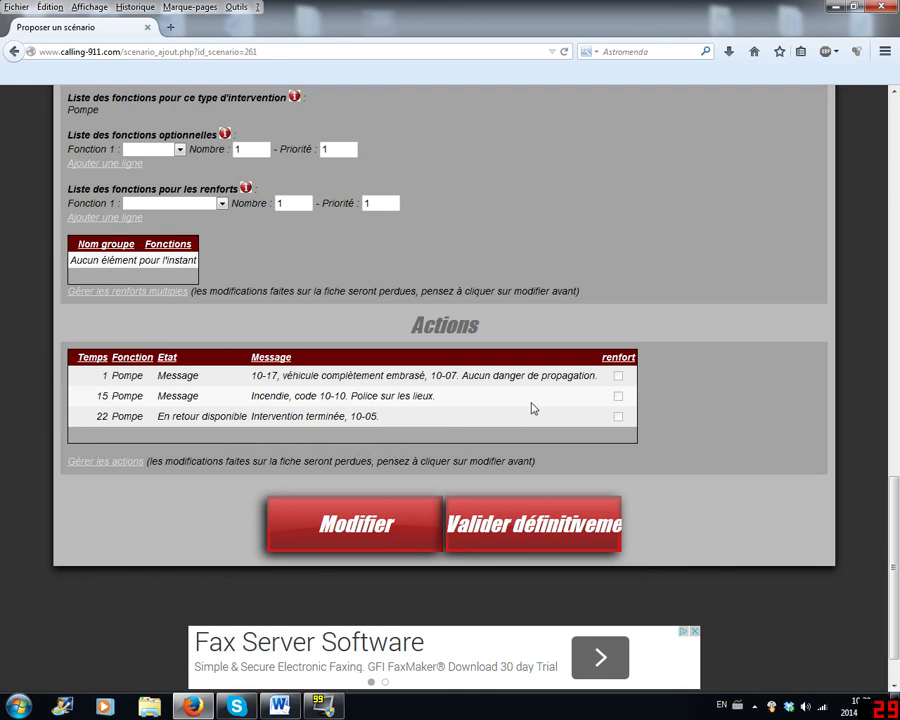
pyautogui.click(546, 536)
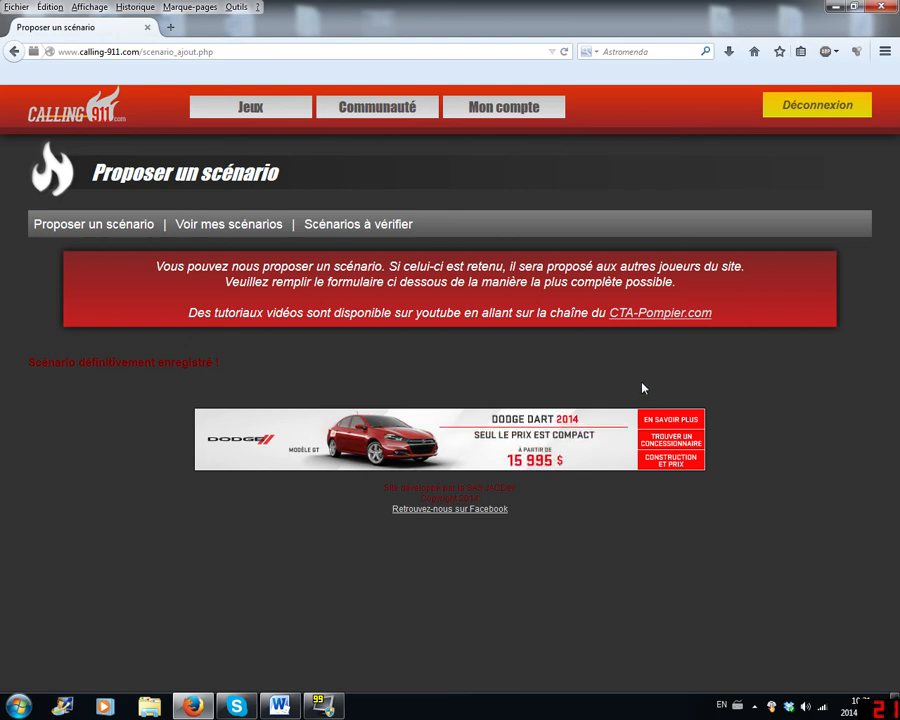
# - Go to the community forum and open its Aides générales section
pyautogui.moveTo(372, 120)
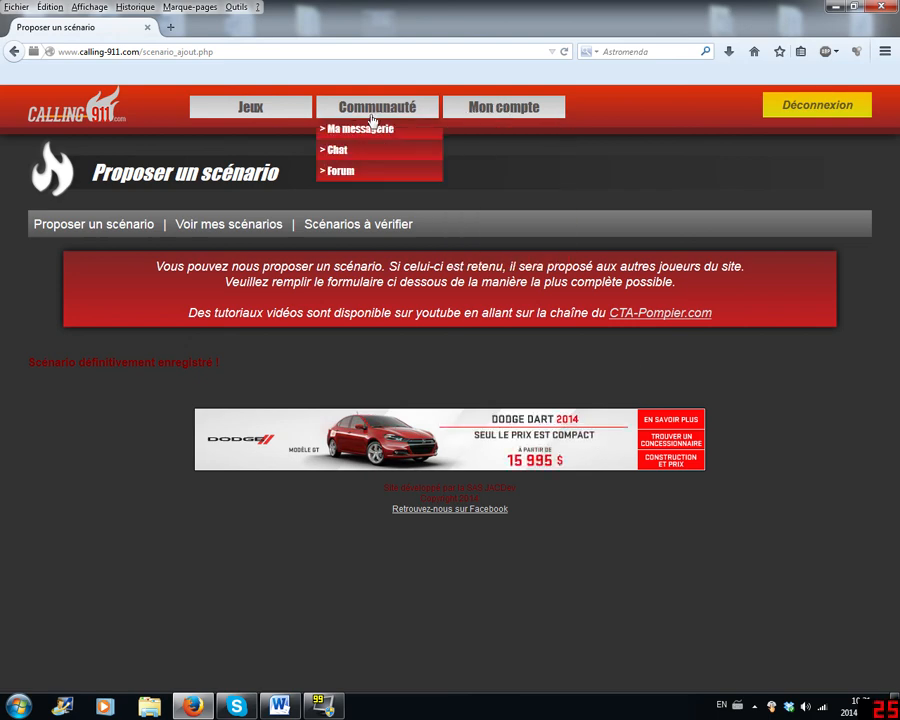
pyautogui.click(341, 172)
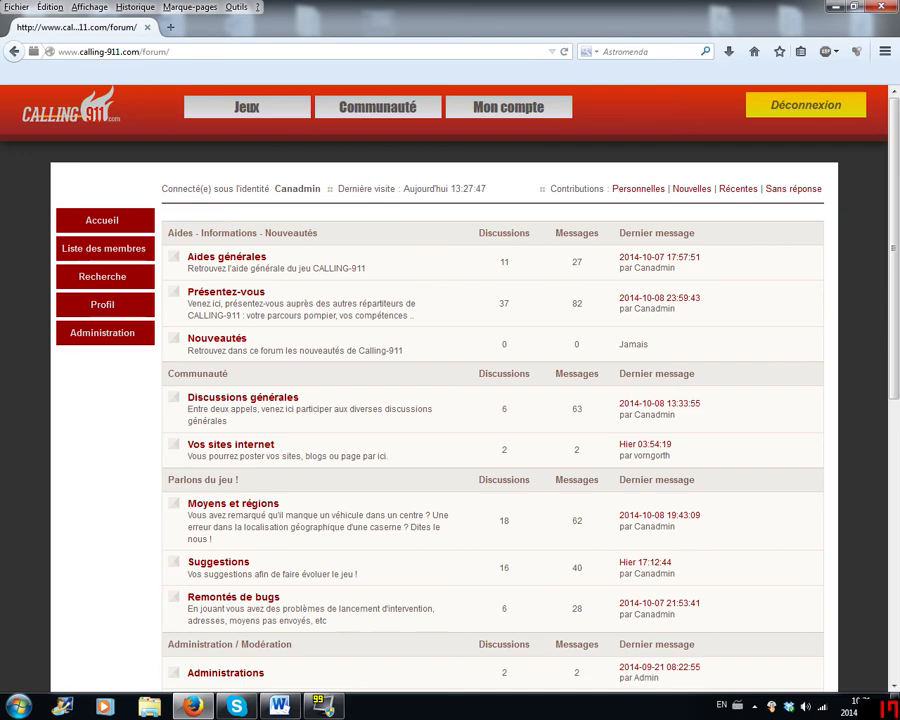
pyautogui.click(220, 262)
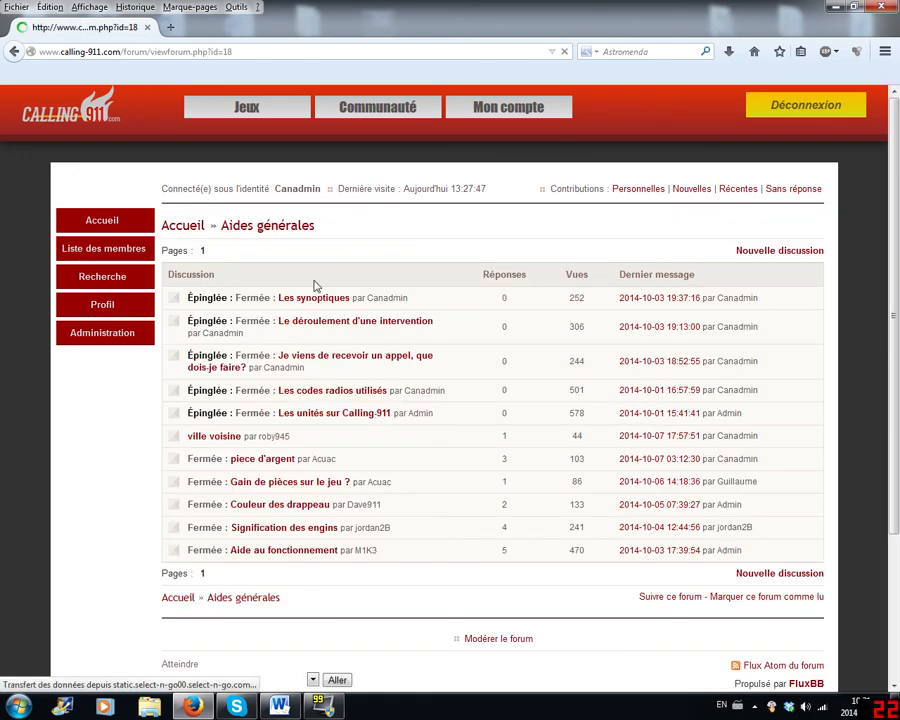